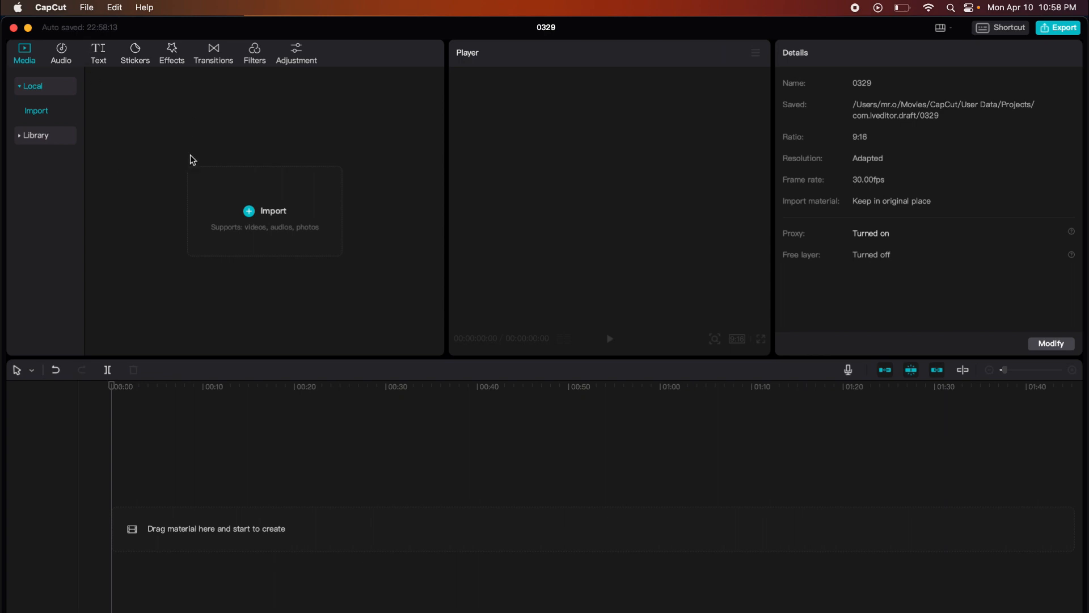
pyautogui.click(57, 8)
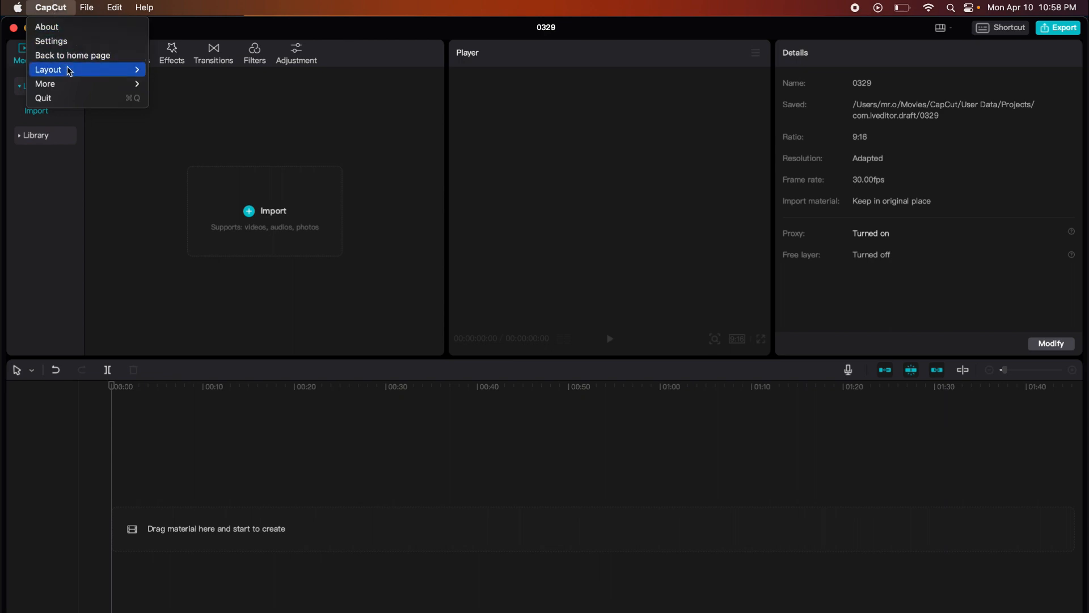
pyautogui.moveTo(70, 69)
pyautogui.click(163, 68)
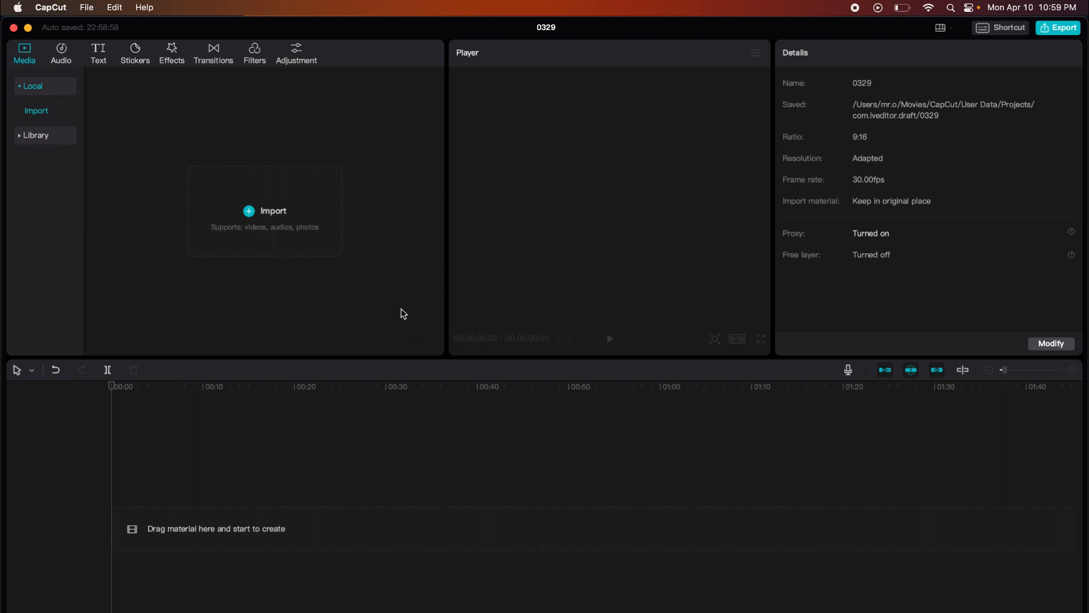
# Import all five video and photo files from the TuT folder on the Desktop into the project media.
pyautogui.click(254, 214)
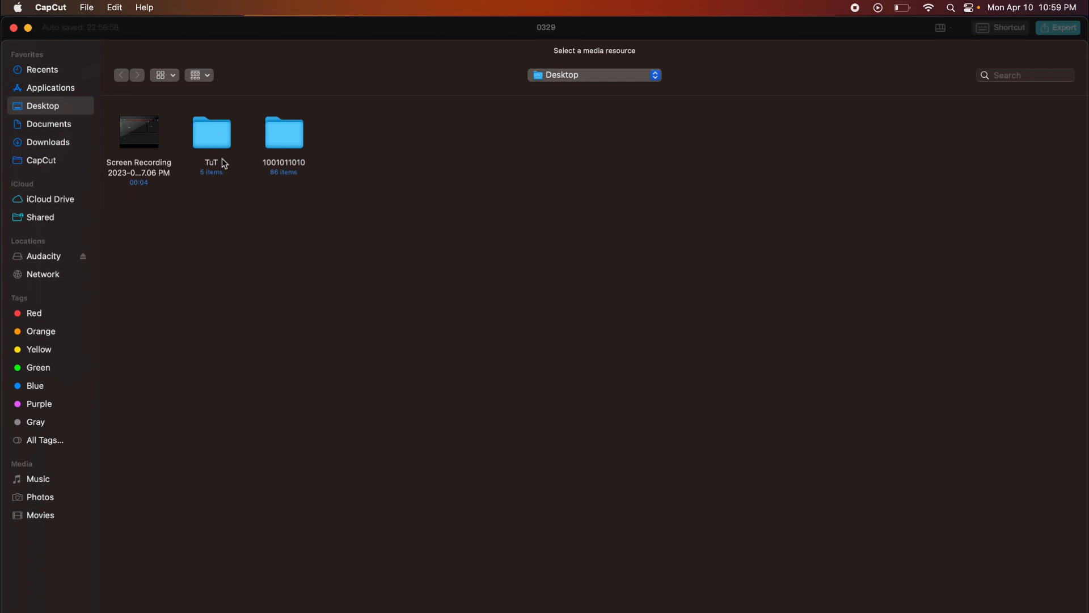
pyautogui.doubleClick(214, 141)
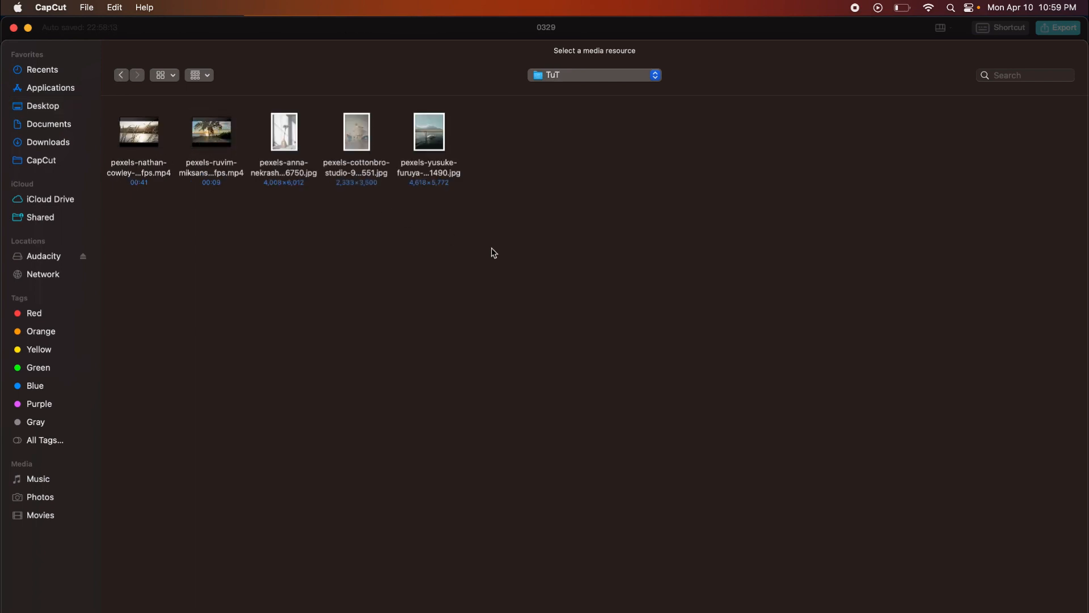
pyautogui.moveTo(492, 248); pyautogui.dragTo(145, 130)
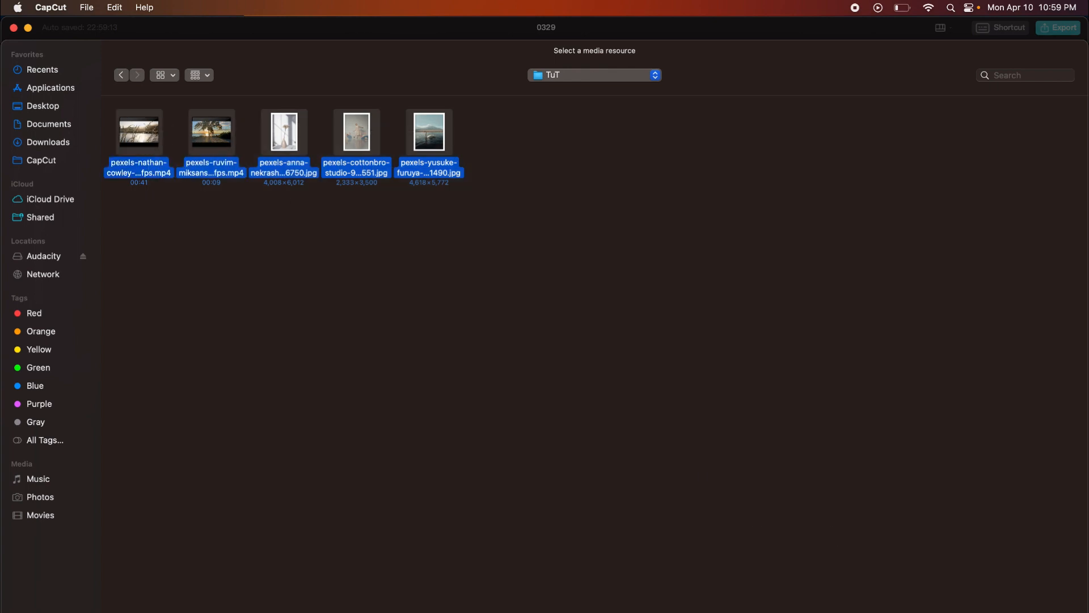
pyautogui.press('Return')
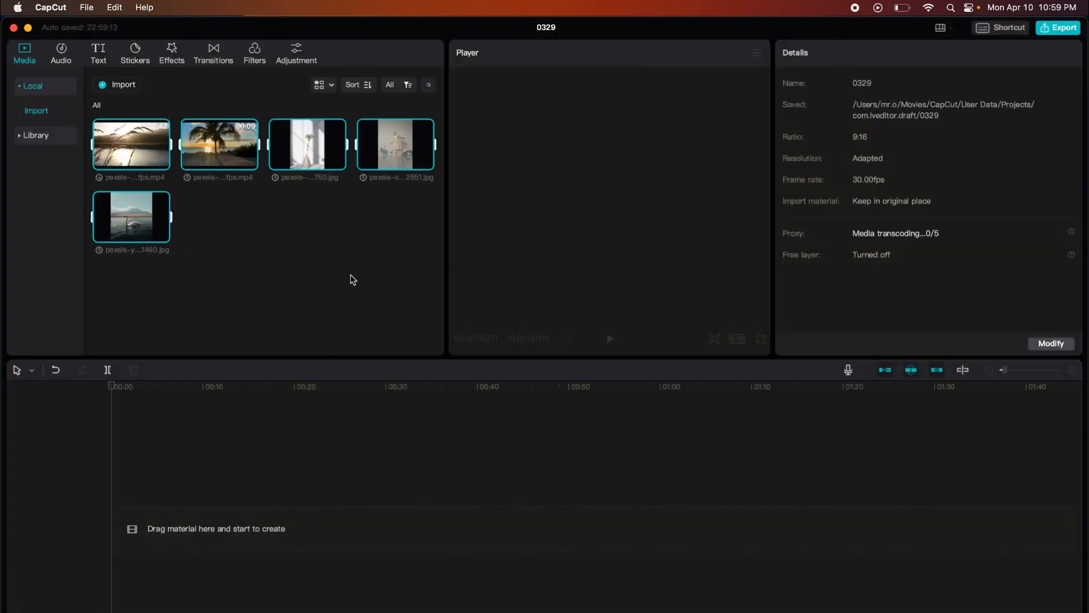
pyautogui.click(350, 275)
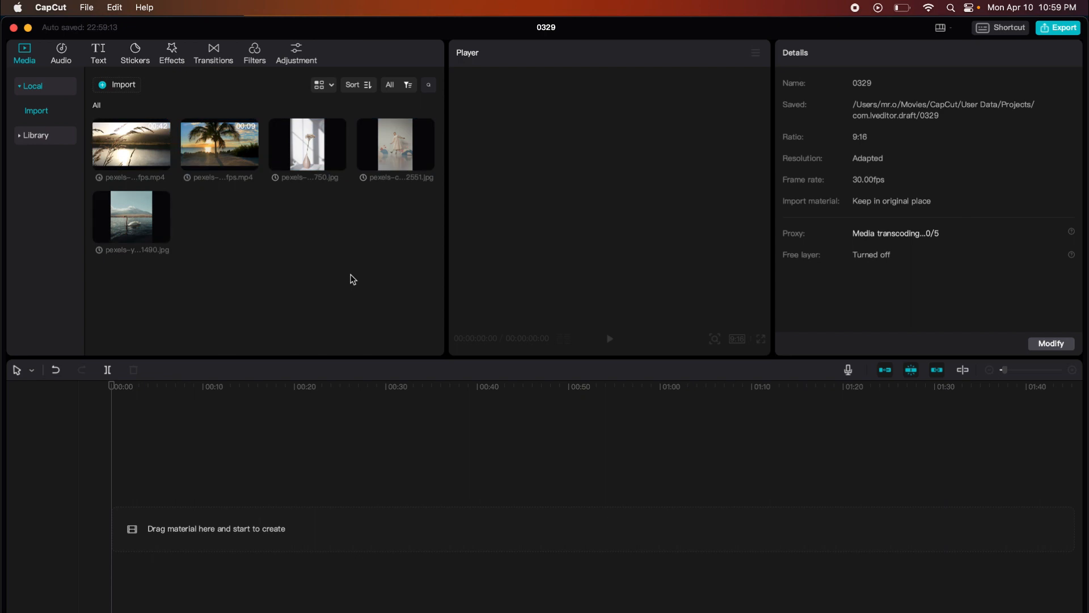
# Preview the imported palm-tree beach video, deselect it and dismiss the low battery notification.
pyautogui.click(211, 151)
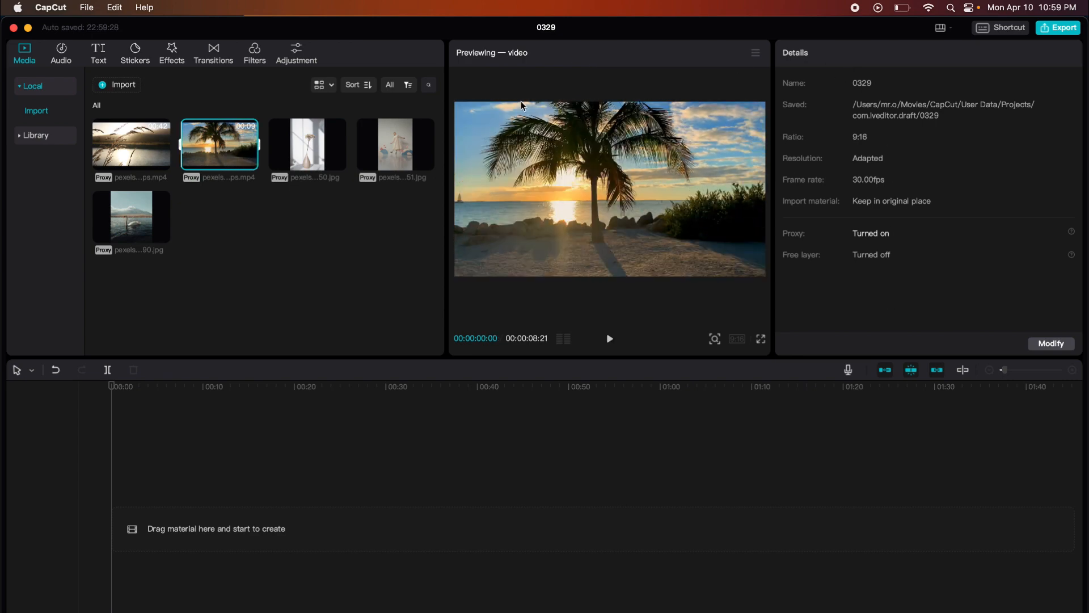
pyautogui.click(274, 242)
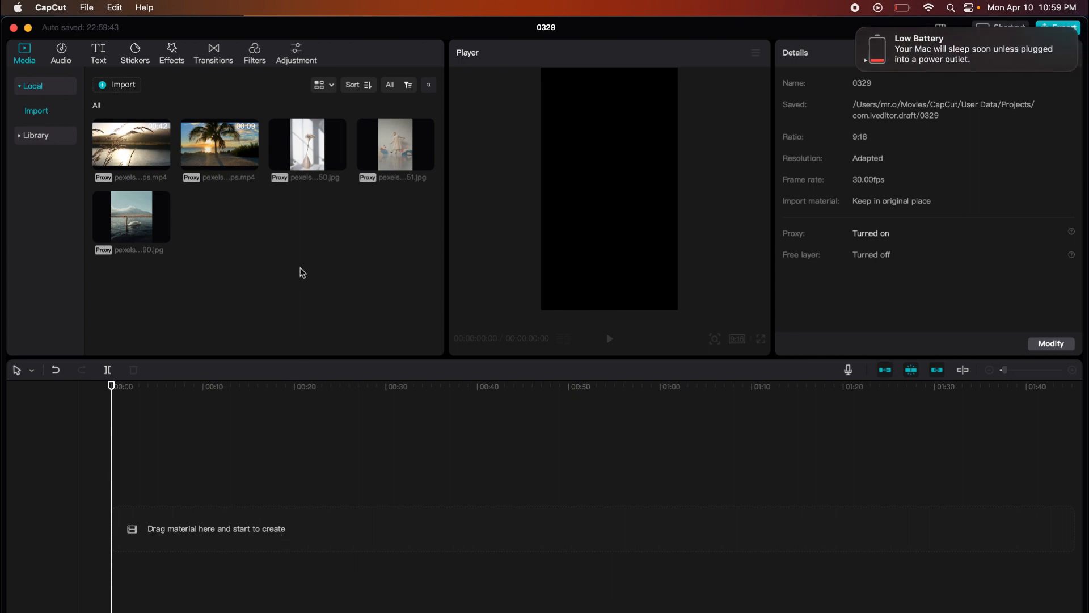
pyautogui.click(858, 31)
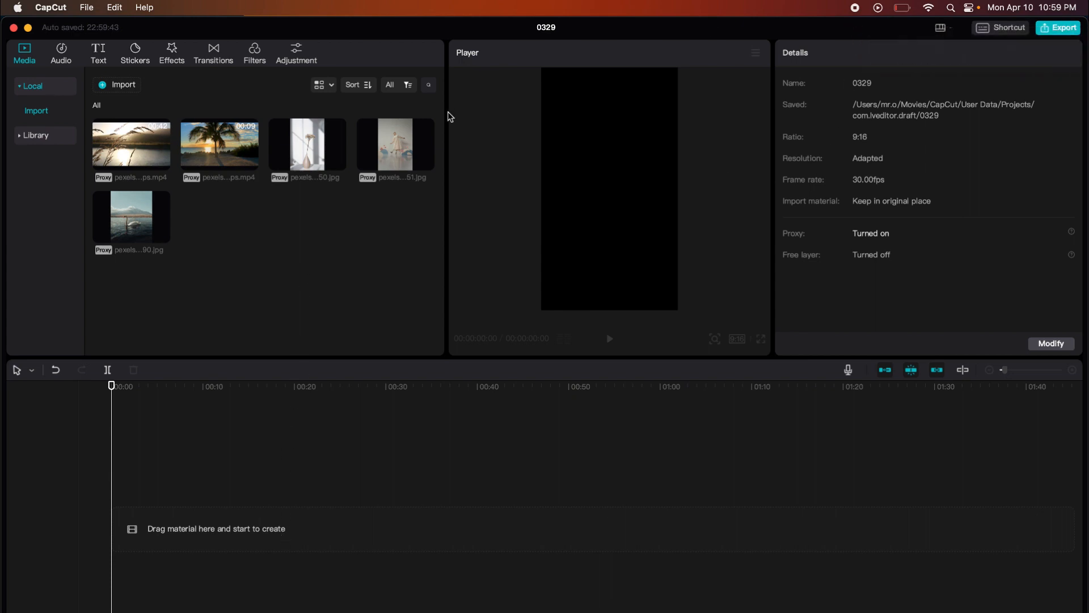
# Place the palm-tree video at the start of the timeline, select it and move the playhead to 00:00:01:08.
pyautogui.moveTo(217, 139); pyautogui.dragTo(122, 530)
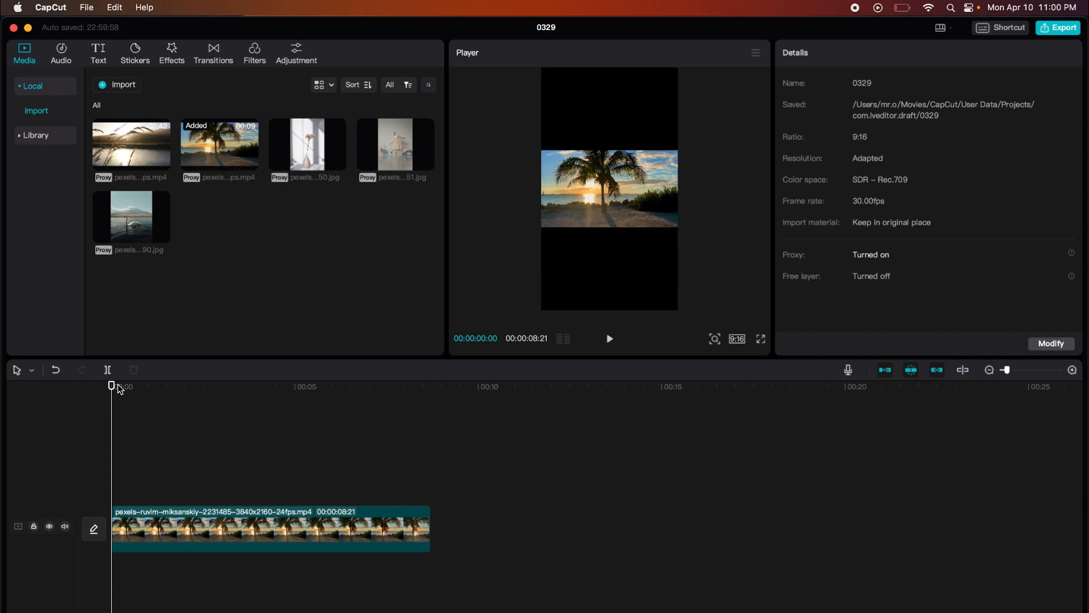
pyautogui.click(230, 517)
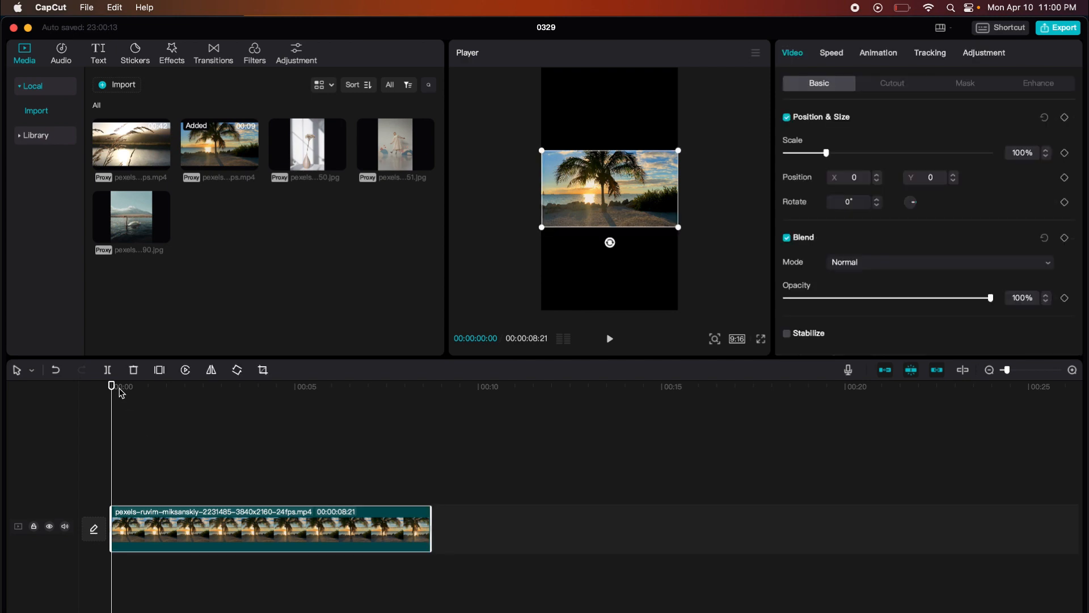
pyautogui.moveTo(112, 387); pyautogui.dragTo(158, 403)
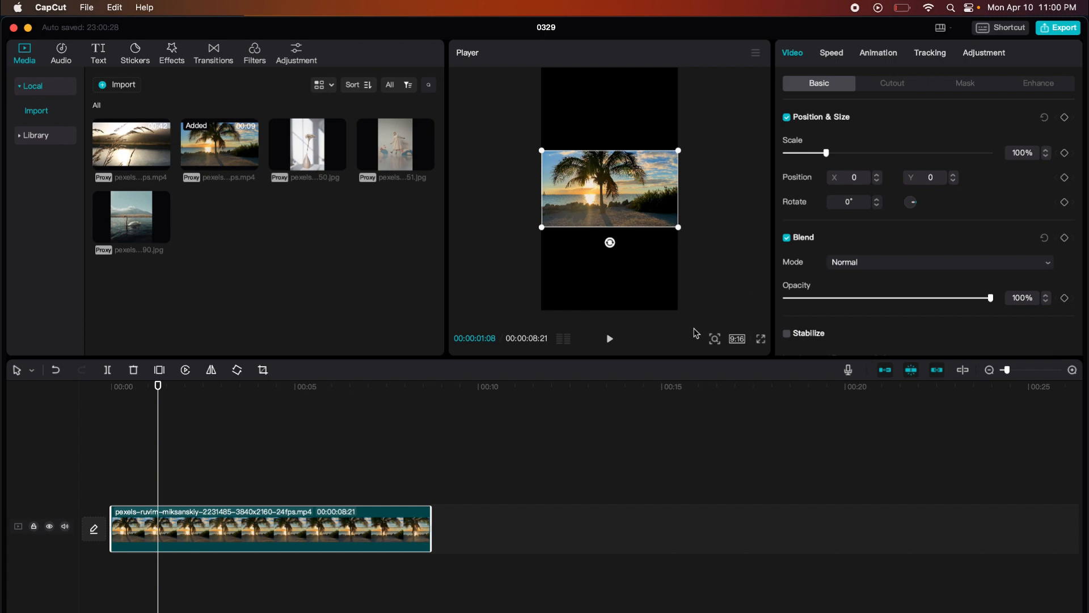
# Set the project's aspect ratio to 16:9, comparing it with 9:16 before settling on 16:9.
pyautogui.click(738, 339)
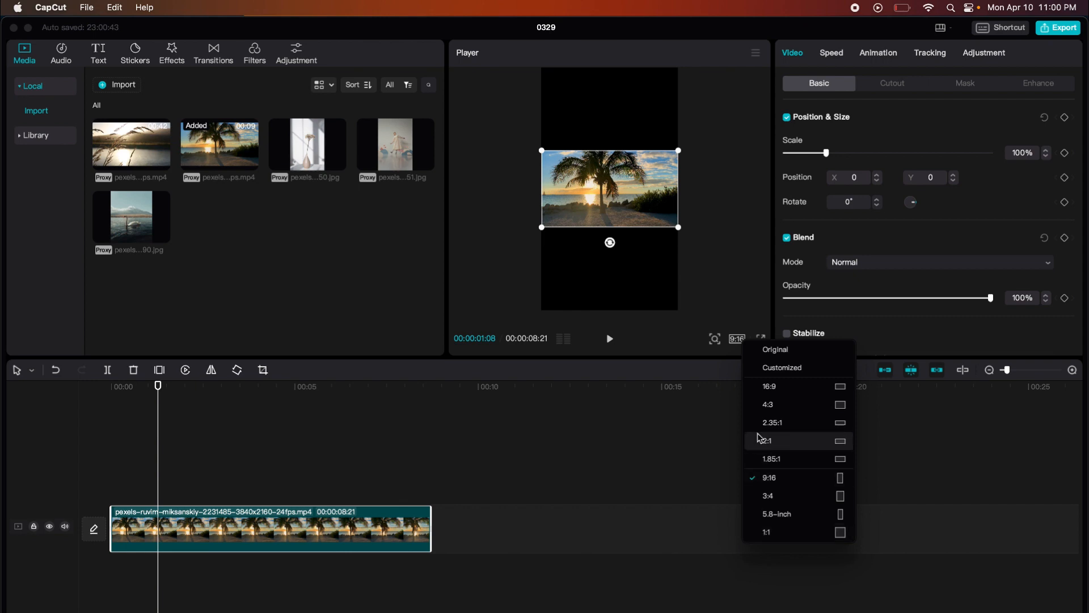
pyautogui.click(768, 387)
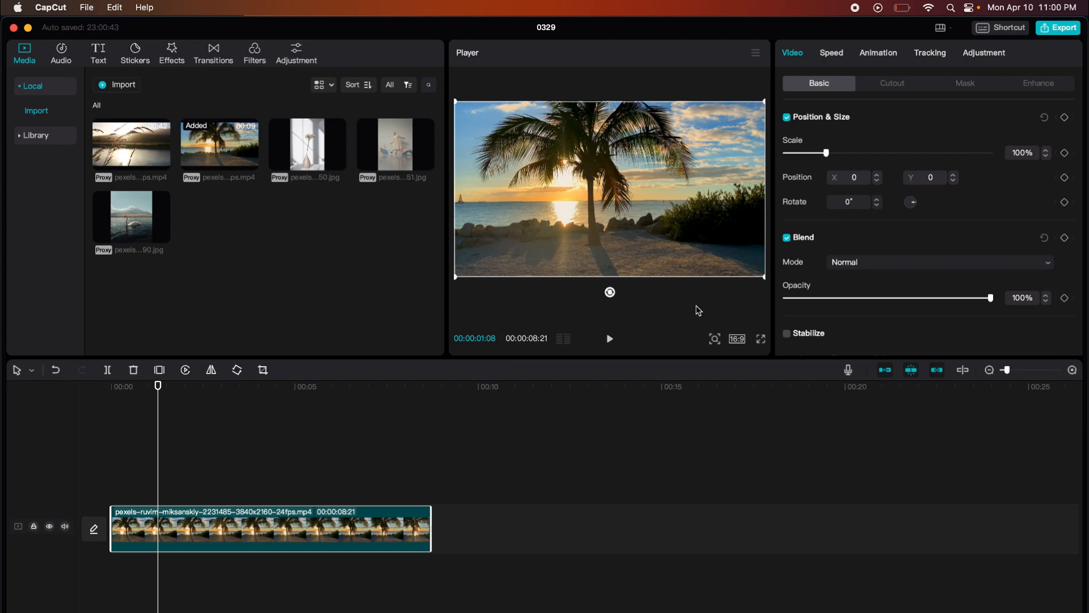
pyautogui.click(738, 340)
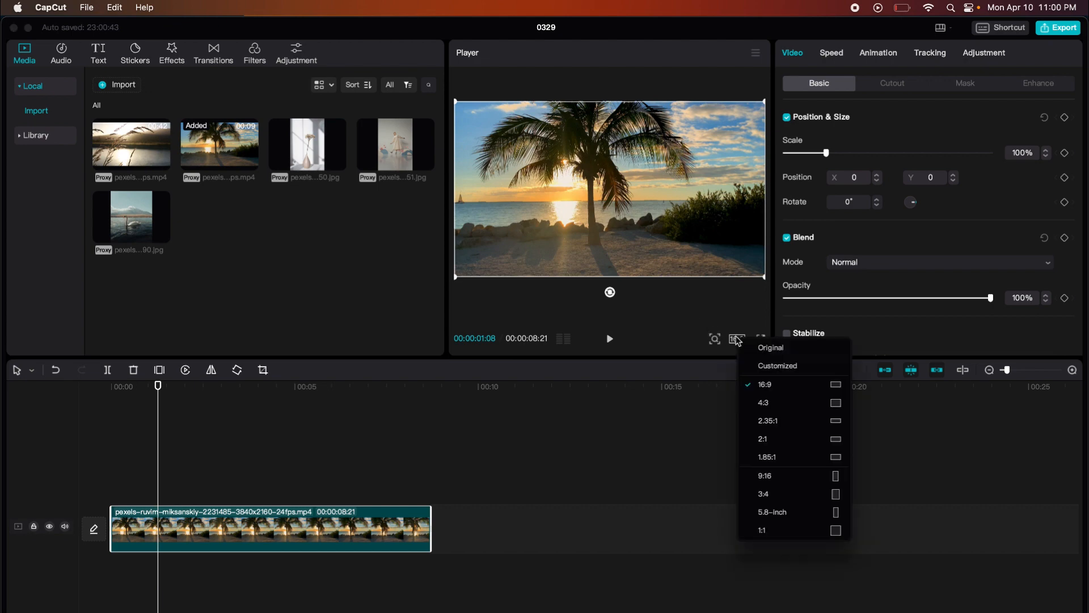
pyautogui.click(779, 477)
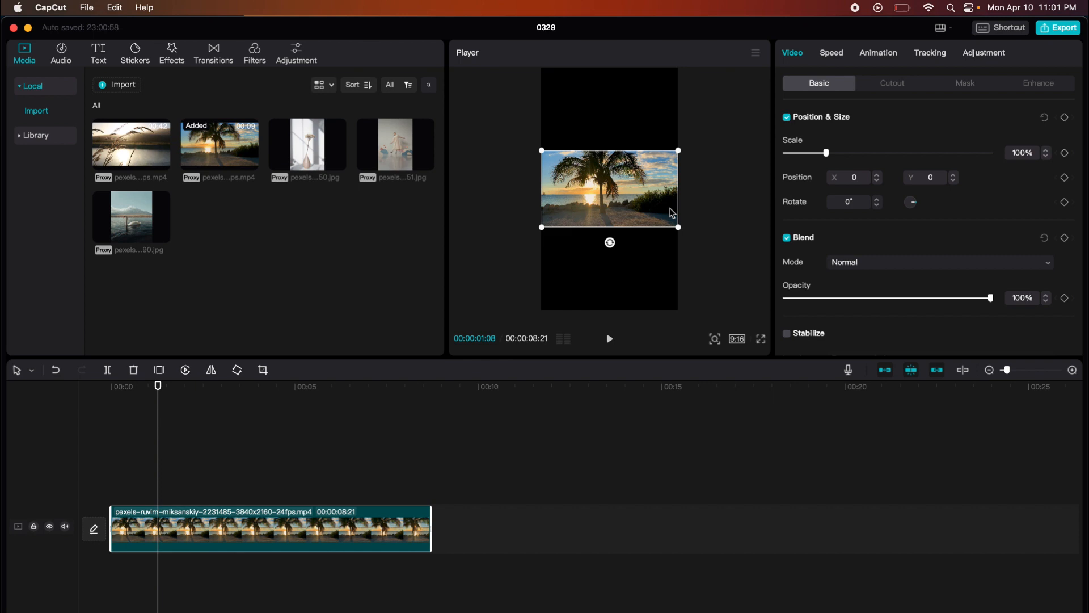
pyautogui.click(737, 339)
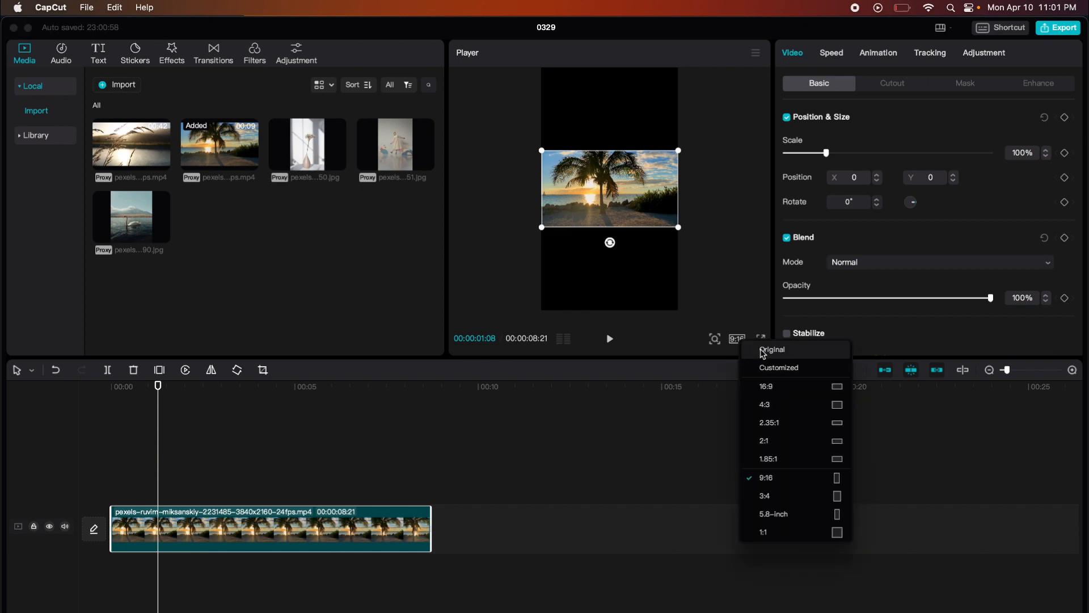
pyautogui.click(778, 386)
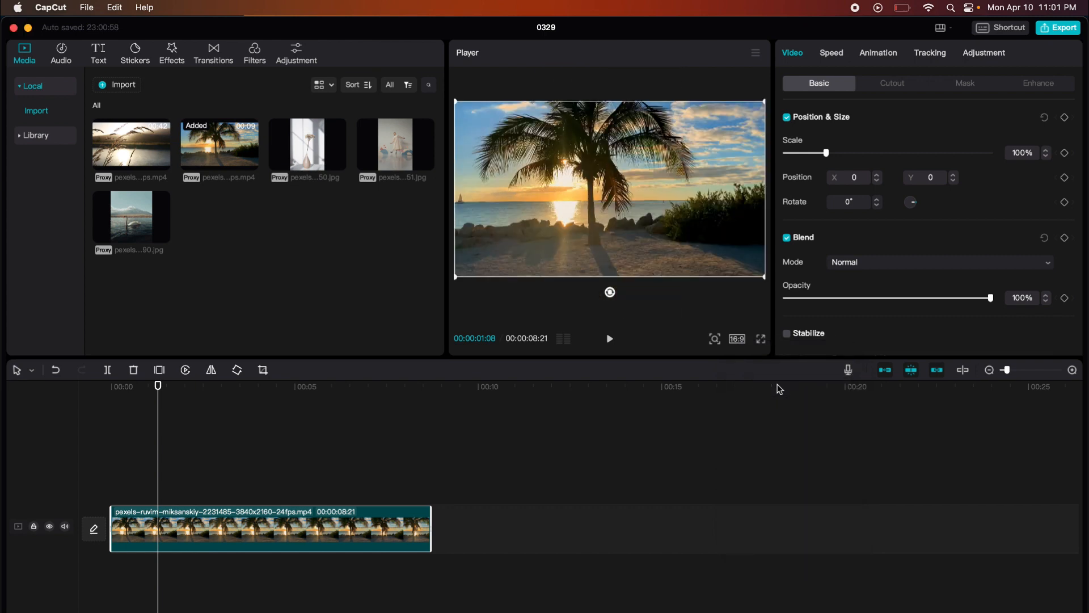
pyautogui.click(470, 311)
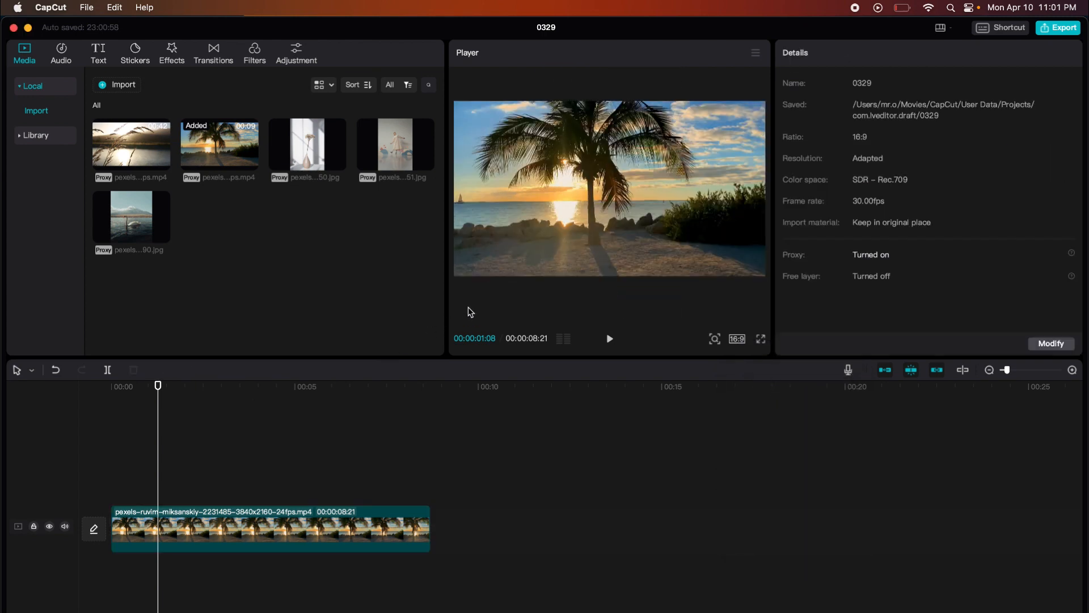
# Move the playhead to 00:00:03:00 and scale the palm-tree clip up to 123%.
pyautogui.moveTo(168, 390); pyautogui.dragTo(222, 423)
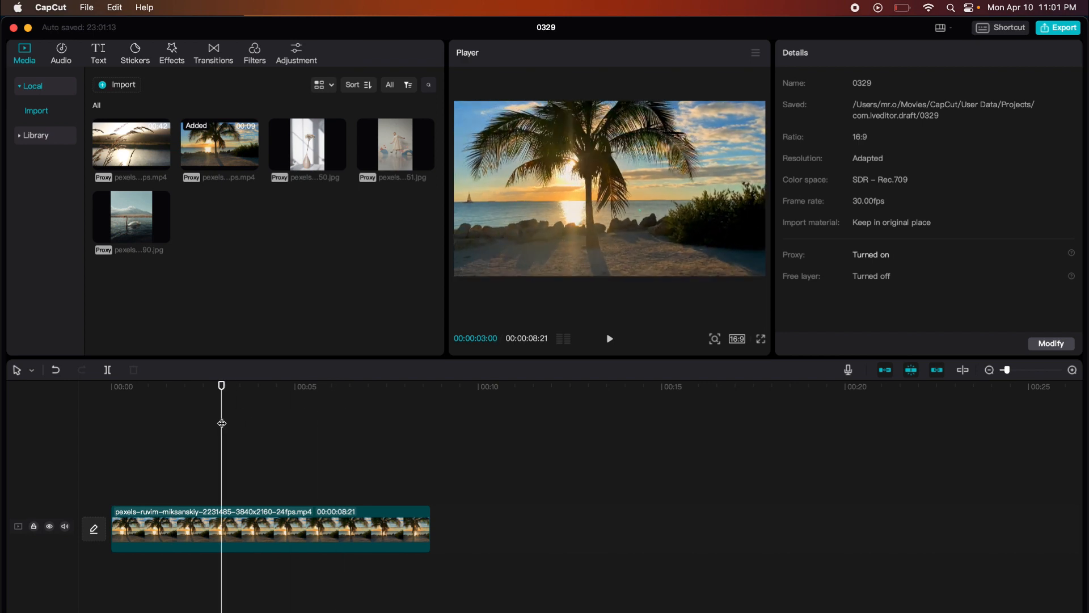
pyautogui.click(316, 530)
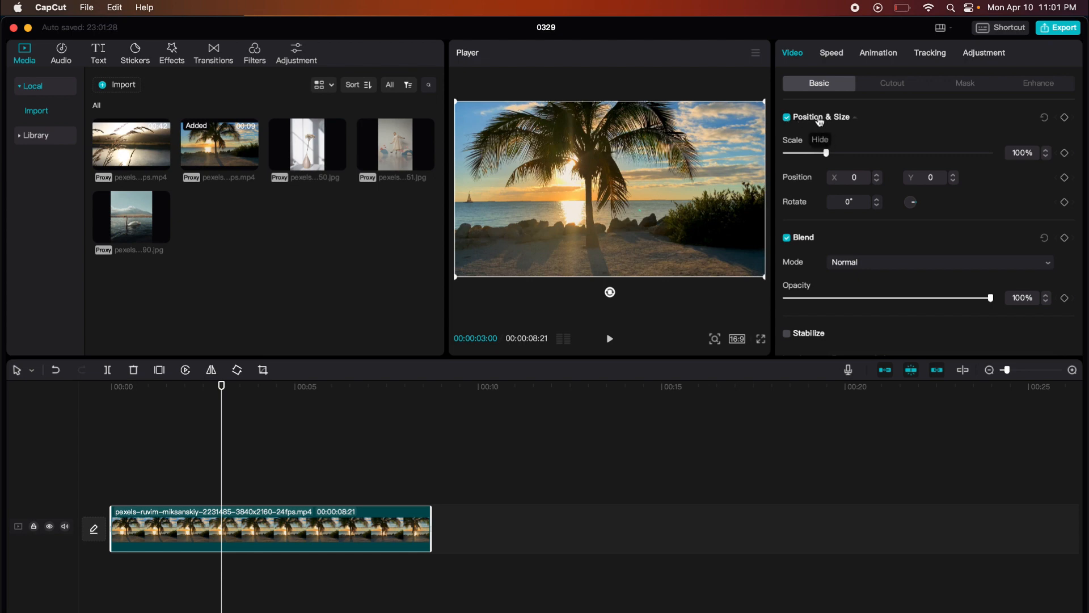
pyautogui.click(855, 118)
pyautogui.click(855, 117)
pyautogui.moveTo(826, 152)
pyautogui.mouseDown()
pyautogui.moveTo(791, 153)
pyautogui.moveTo(841, 154)
pyautogui.mouseUp()
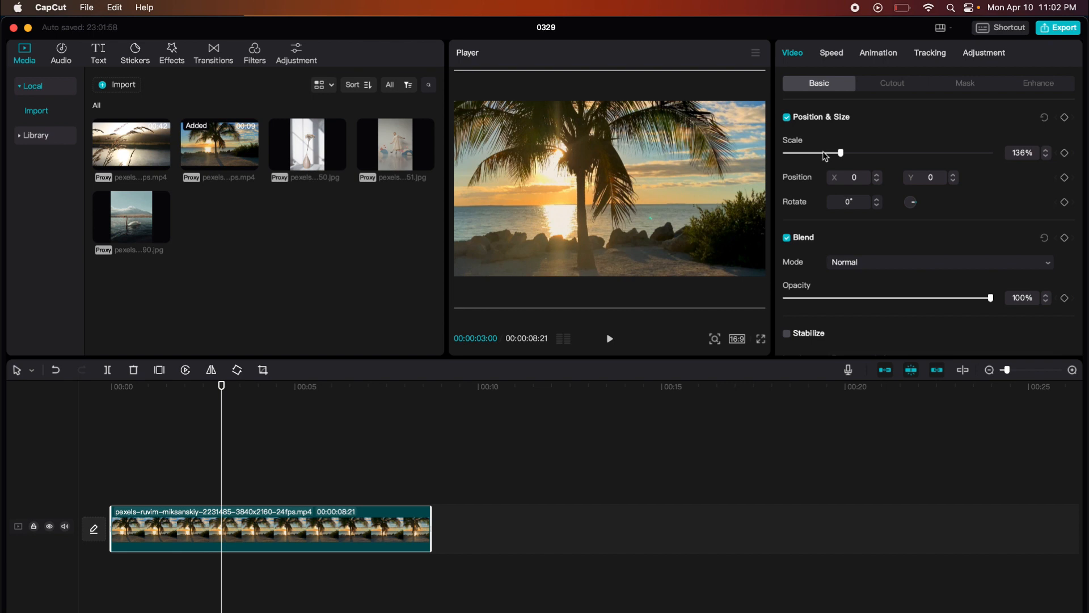
pyautogui.moveTo(841, 155)
pyautogui.mouseDown()
pyautogui.moveTo(858, 153)
pyautogui.moveTo(840, 159)
pyautogui.mouseUp()
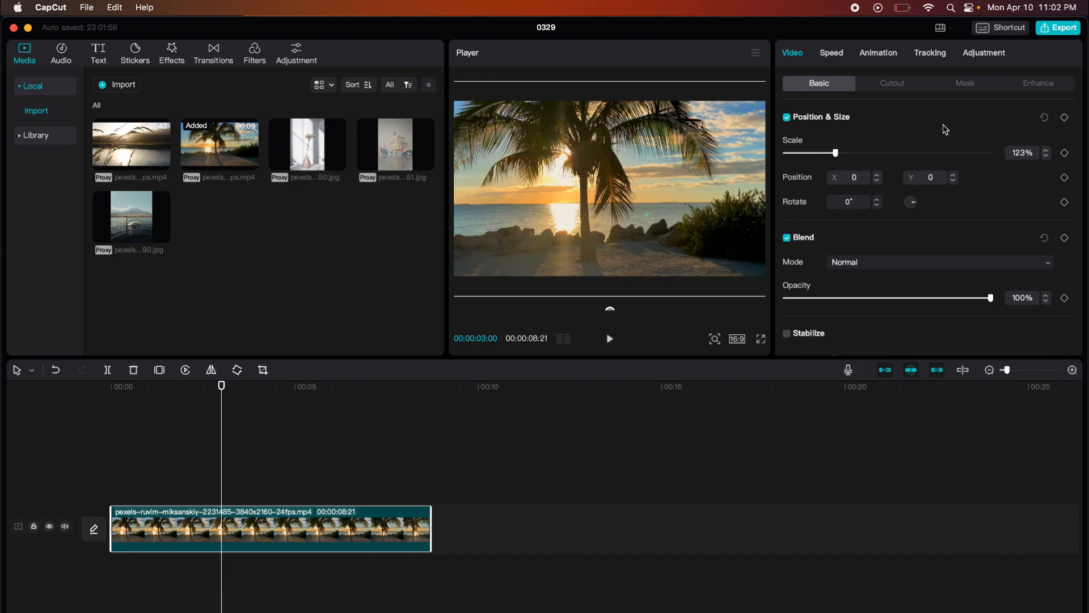
# Try the Color dodge, Linear burn and Color burn blend modes on the clip, returning to Normal at 100% opacity.
pyautogui.scroll(-3, 849, 165)
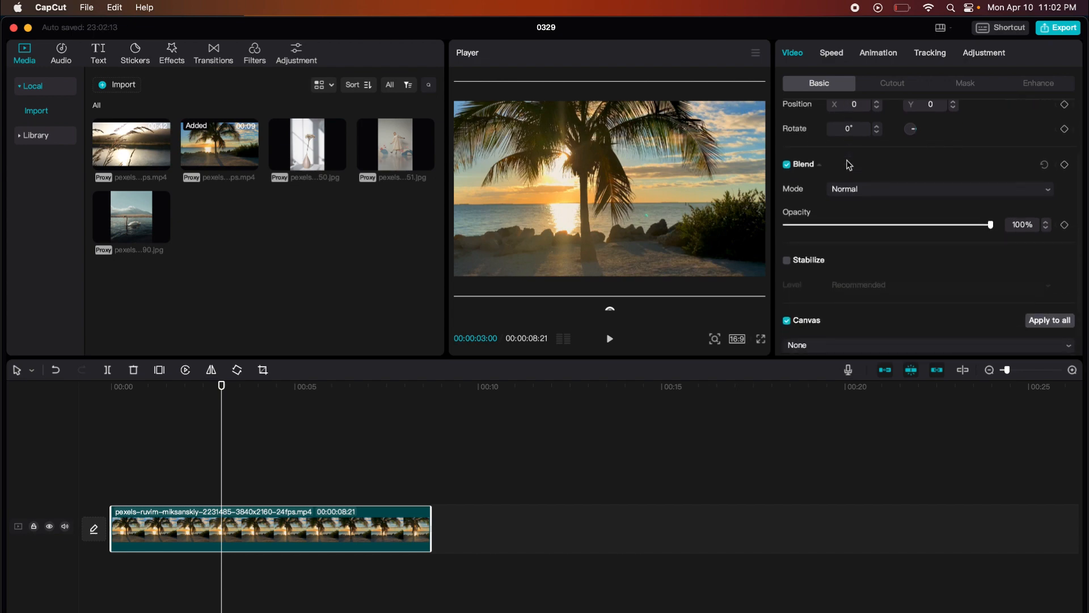
pyautogui.click(786, 165)
pyautogui.click(787, 165)
pyautogui.click(859, 190)
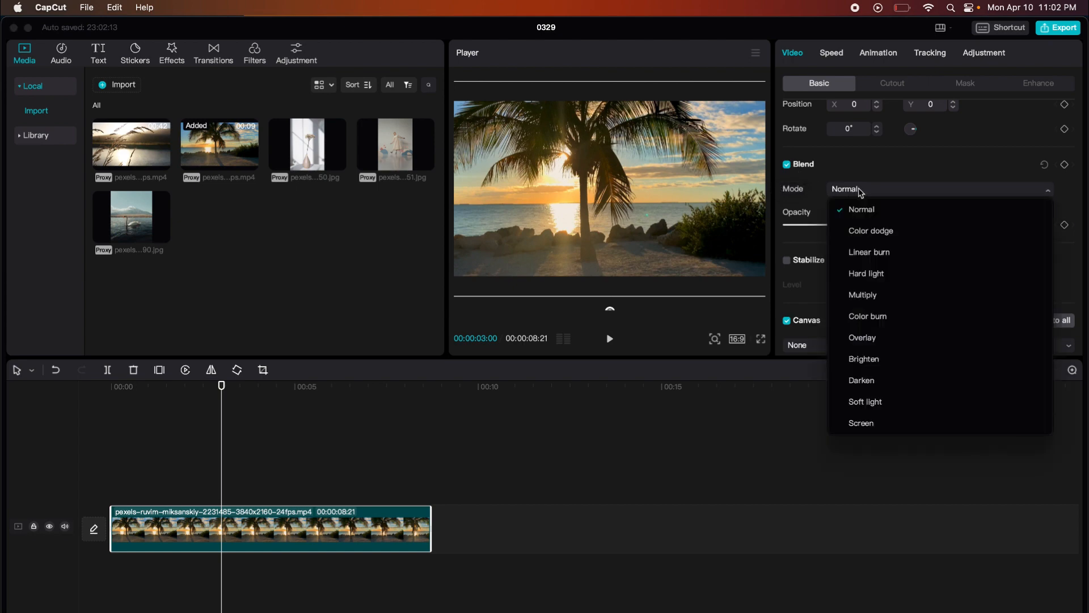
pyautogui.click(865, 228)
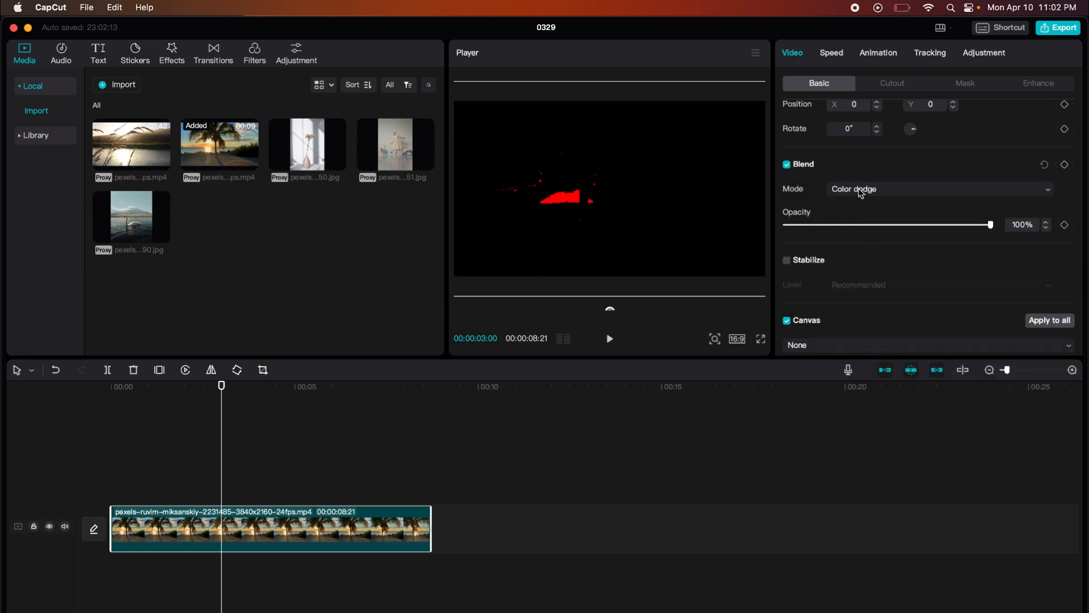
pyautogui.click(860, 191)
pyautogui.click(866, 250)
pyautogui.click(856, 192)
pyautogui.click(883, 318)
pyautogui.click(853, 193)
pyautogui.click(861, 213)
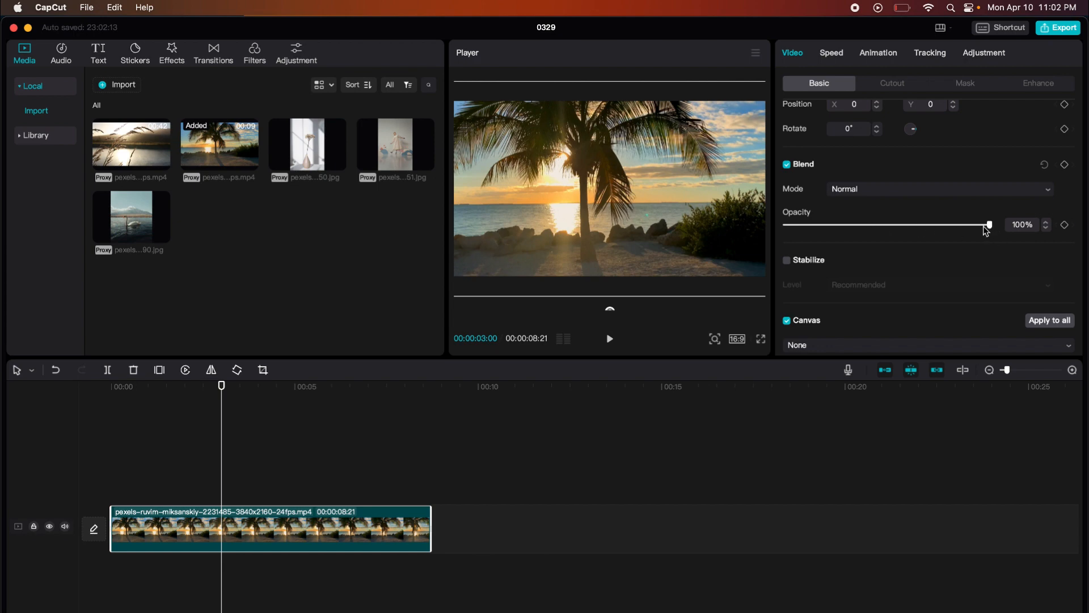
pyautogui.moveTo(986, 226); pyautogui.dragTo(1024, 233)
# Set the clip's canvas background to Blur, trying the first two strengths and applying the third.
pyautogui.scroll(-1, 839, 285)
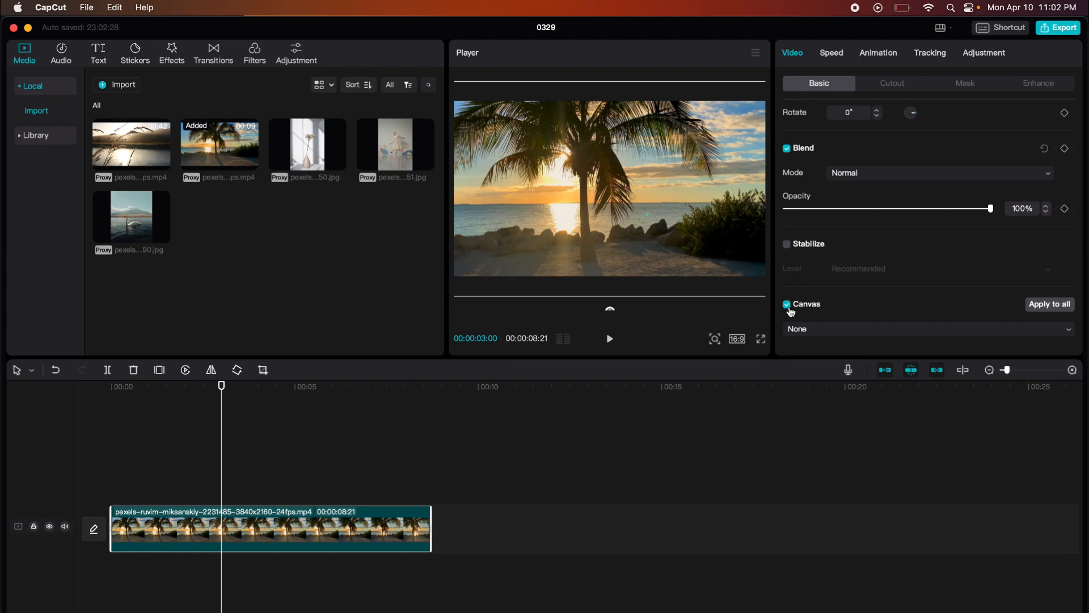
pyautogui.click(809, 333)
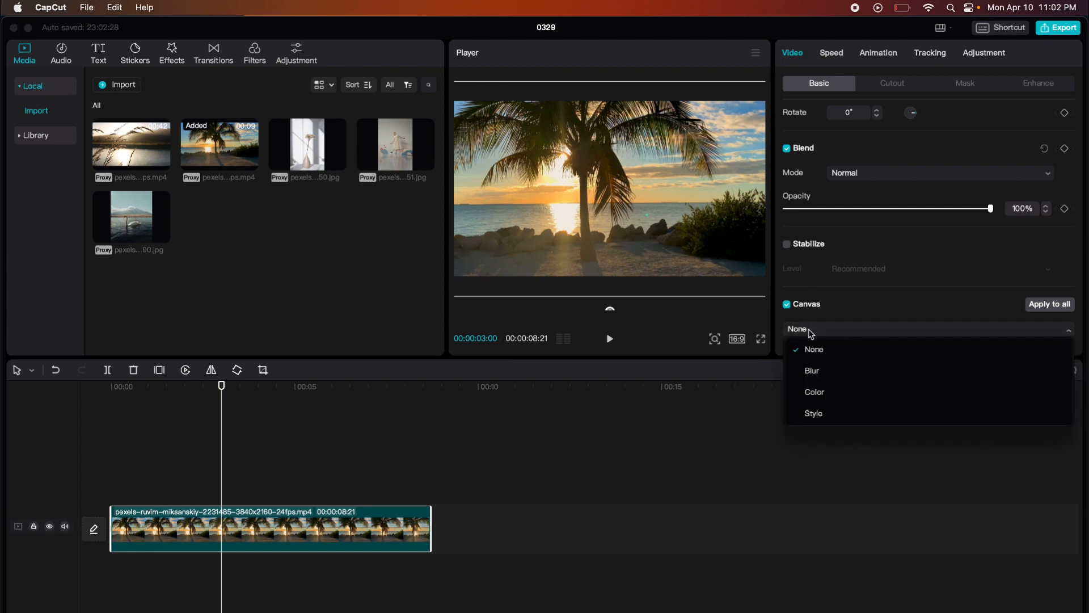
pyautogui.click(815, 371)
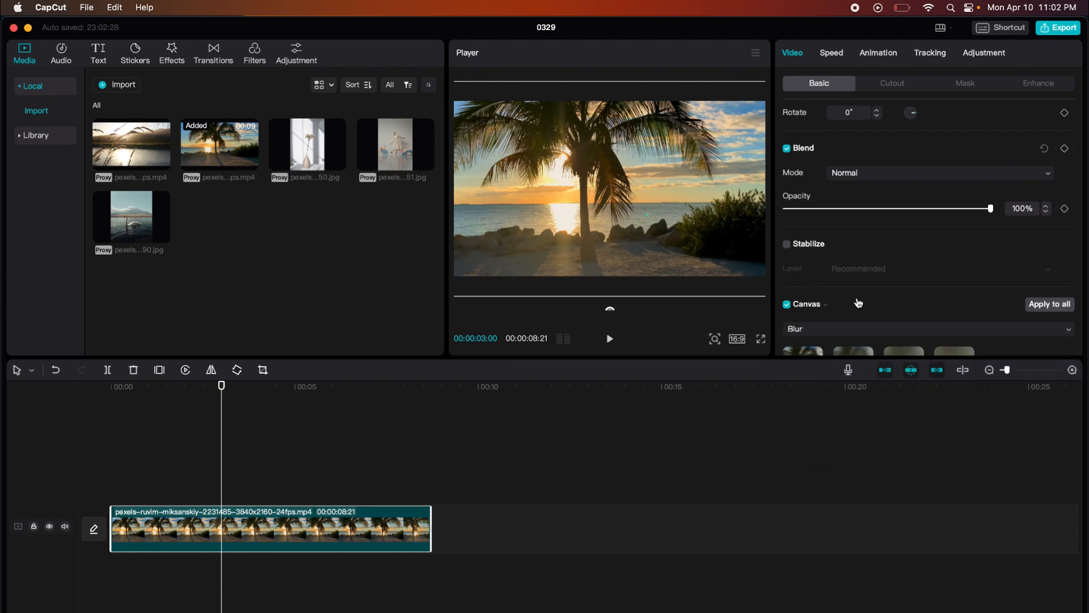
pyautogui.scroll(-2, 858, 303)
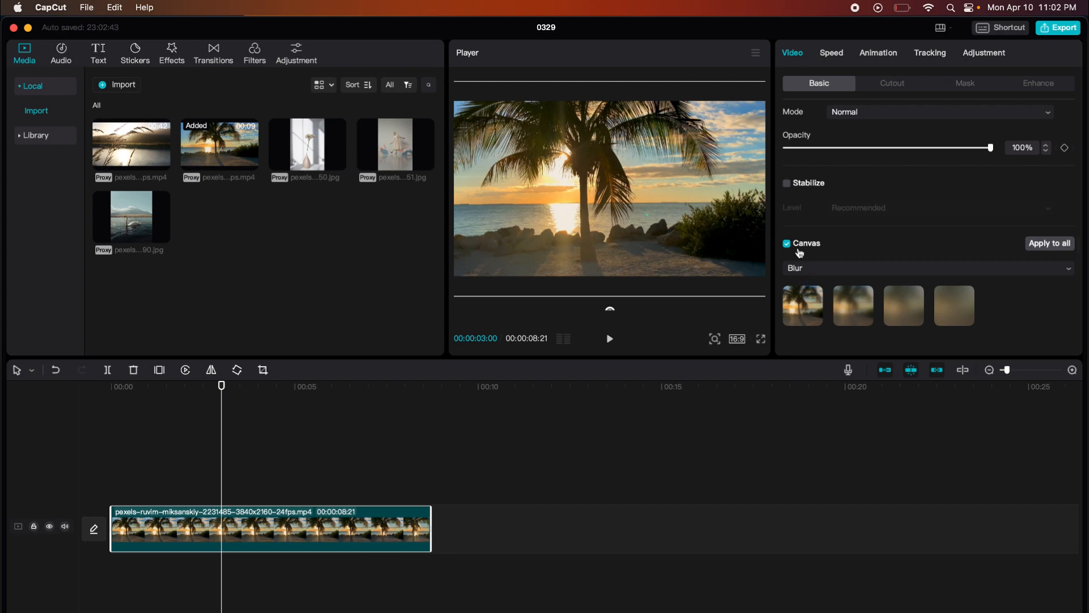
pyautogui.click(798, 299)
pyautogui.click(838, 300)
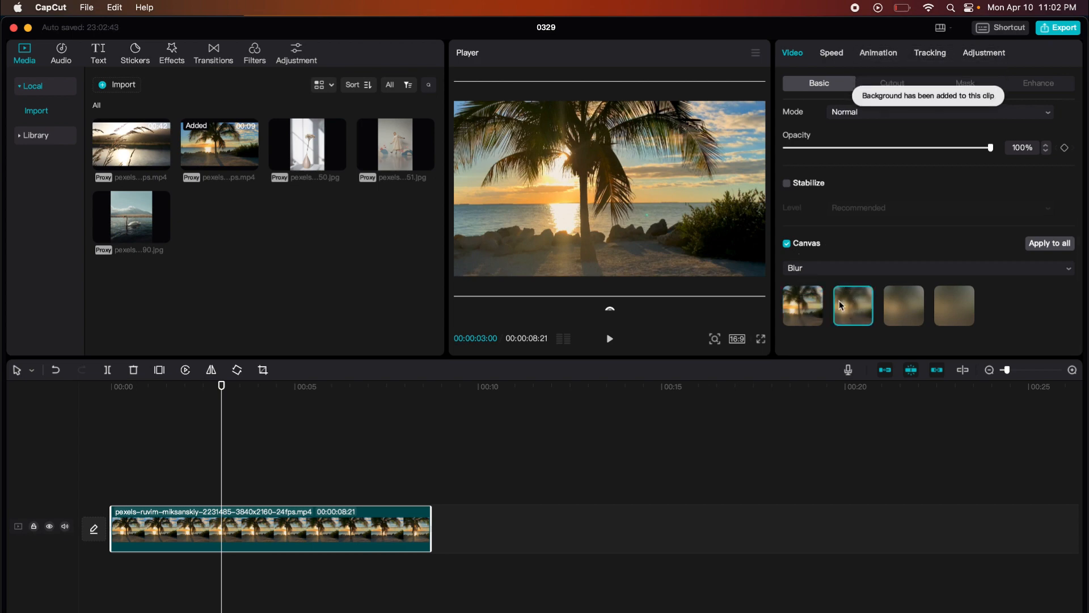
pyautogui.click(902, 310)
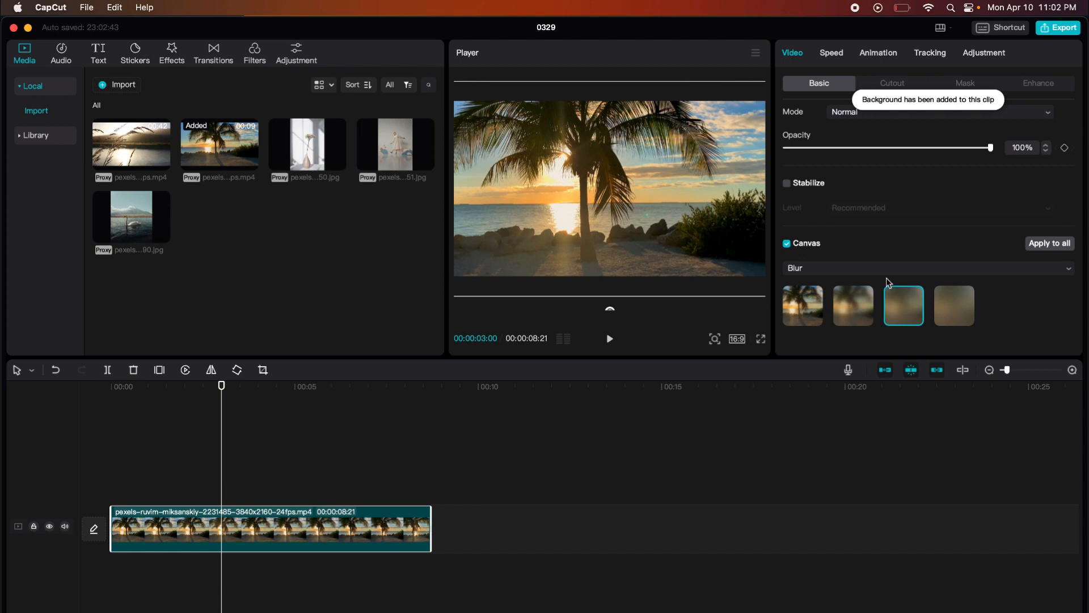
# Set the clip's canvas background to Color, trying white before light pink, and lower the clip's opacity to 18%.
pyautogui.click(872, 269)
pyautogui.click(840, 333)
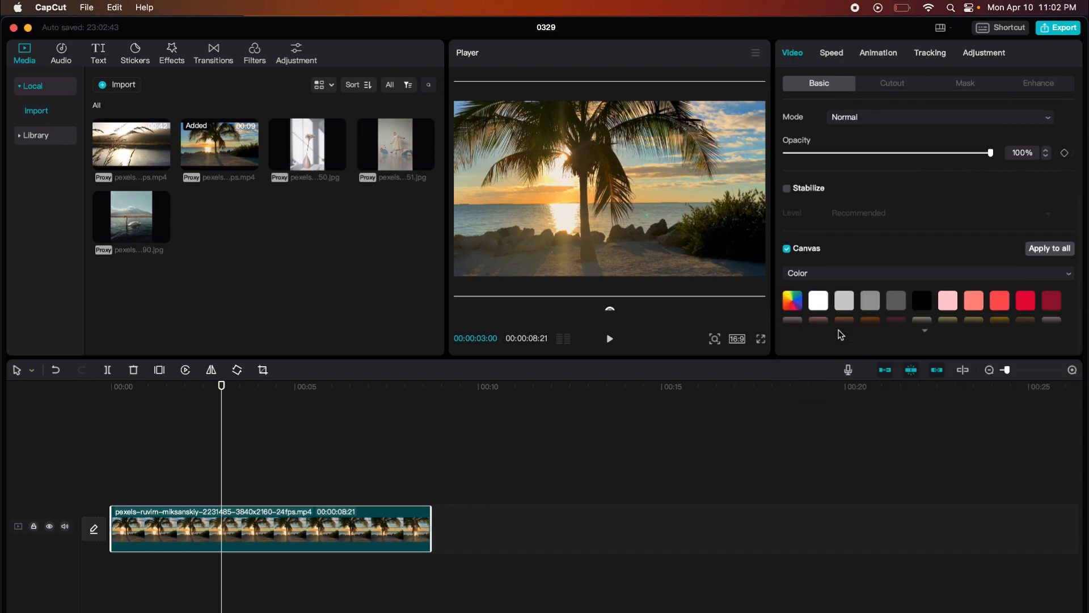
pyautogui.click(819, 300)
pyautogui.click(945, 299)
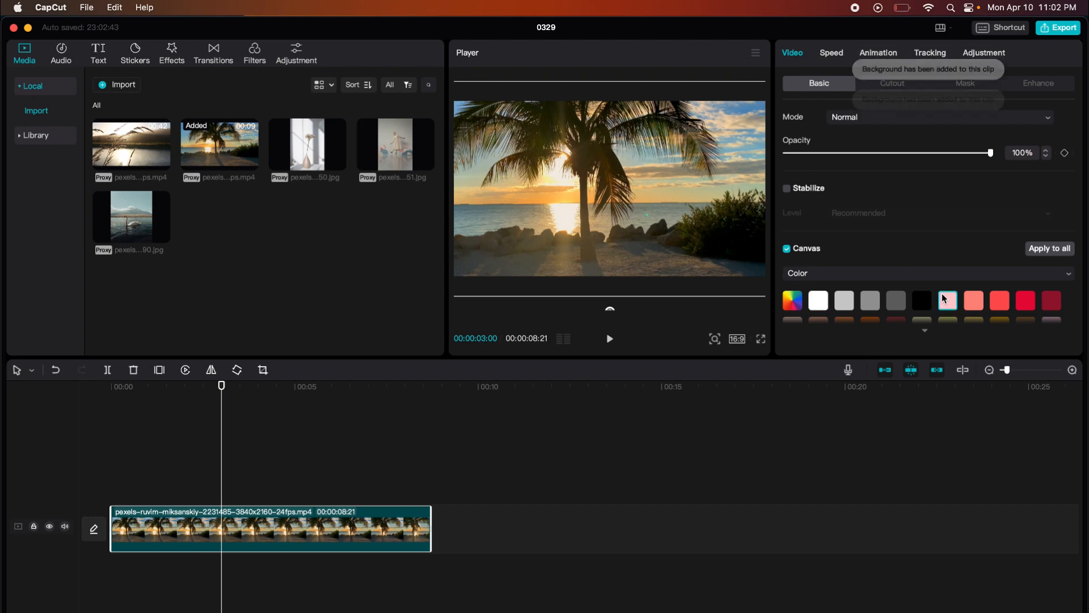
pyautogui.moveTo(879, 155); pyautogui.dragTo(824, 154)
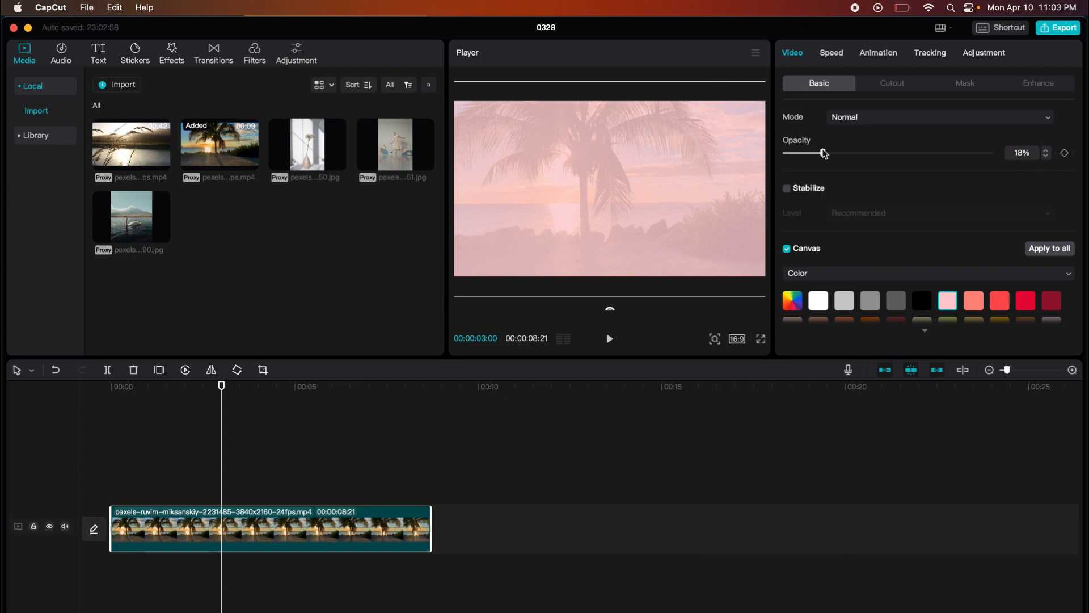
# Change the canvas background to Blur, trying the second and third strengths before applying the fourth.
pyautogui.click(799, 275)
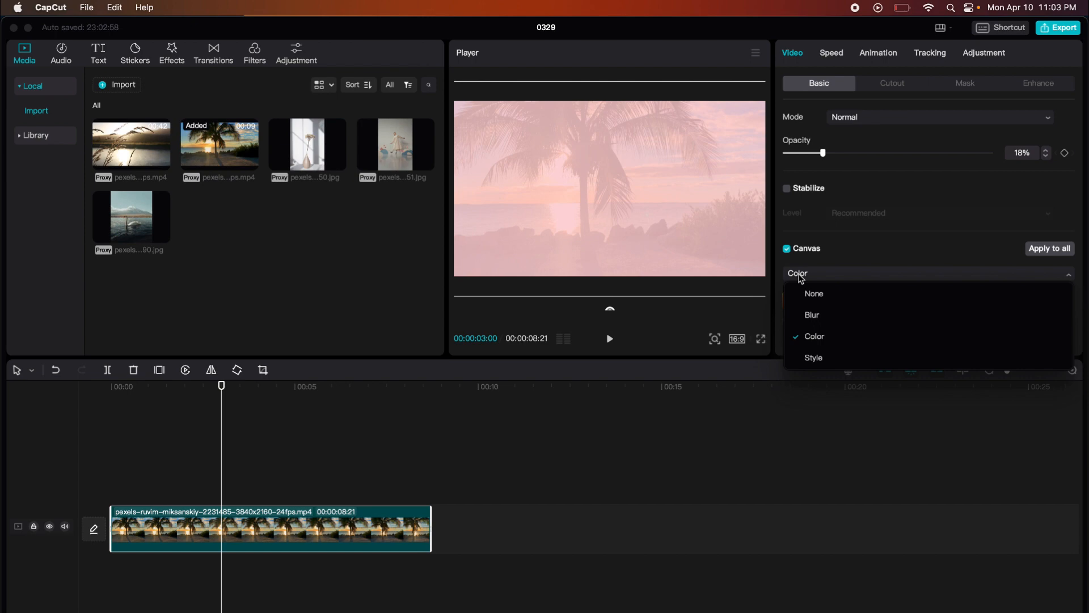
pyautogui.click(812, 315)
pyautogui.click(849, 316)
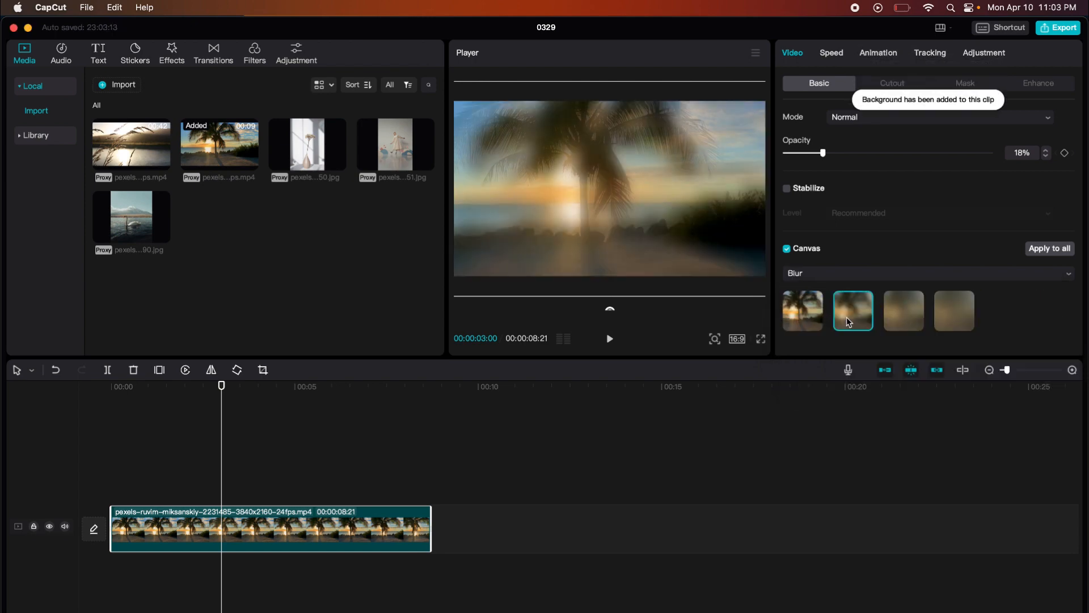
pyautogui.click(901, 308)
pyautogui.click(967, 310)
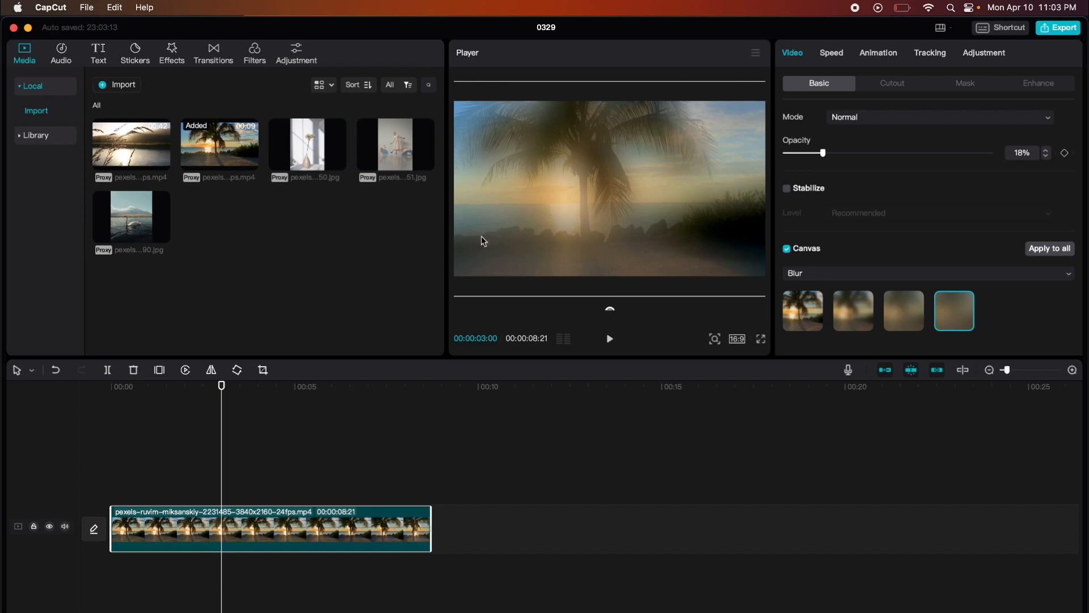
# Move the playhead to 00:00:06:25 and restore the clip's opacity to 100%.
pyautogui.click(361, 387)
pyautogui.moveTo(361, 389)
pyautogui.mouseDown()
pyautogui.moveTo(401, 389)
pyautogui.moveTo(362, 389)
pyautogui.mouseUp()
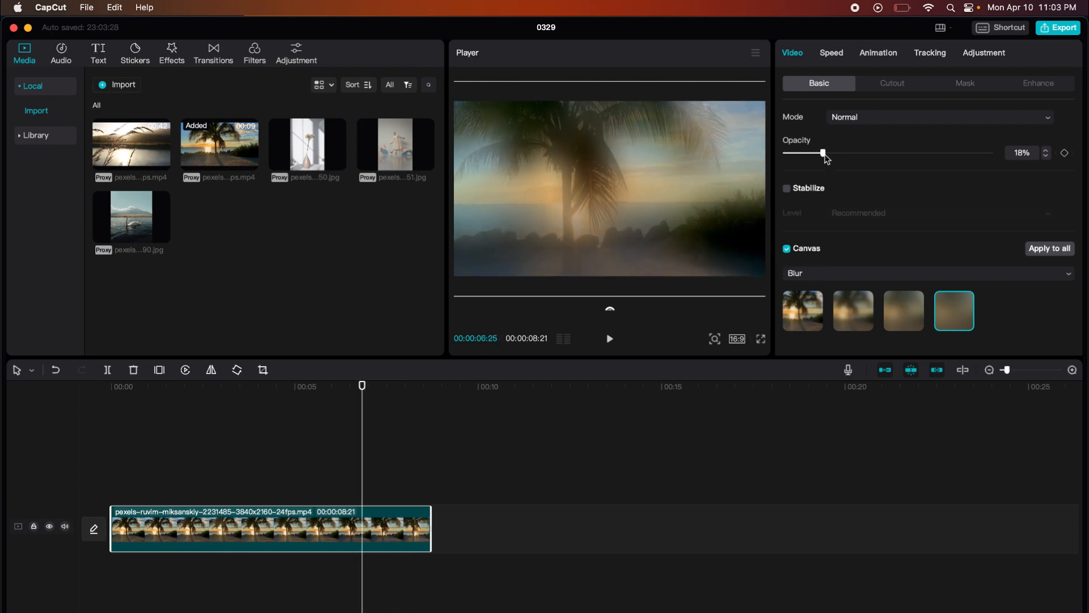
pyautogui.moveTo(823, 153); pyautogui.dragTo(1006, 158)
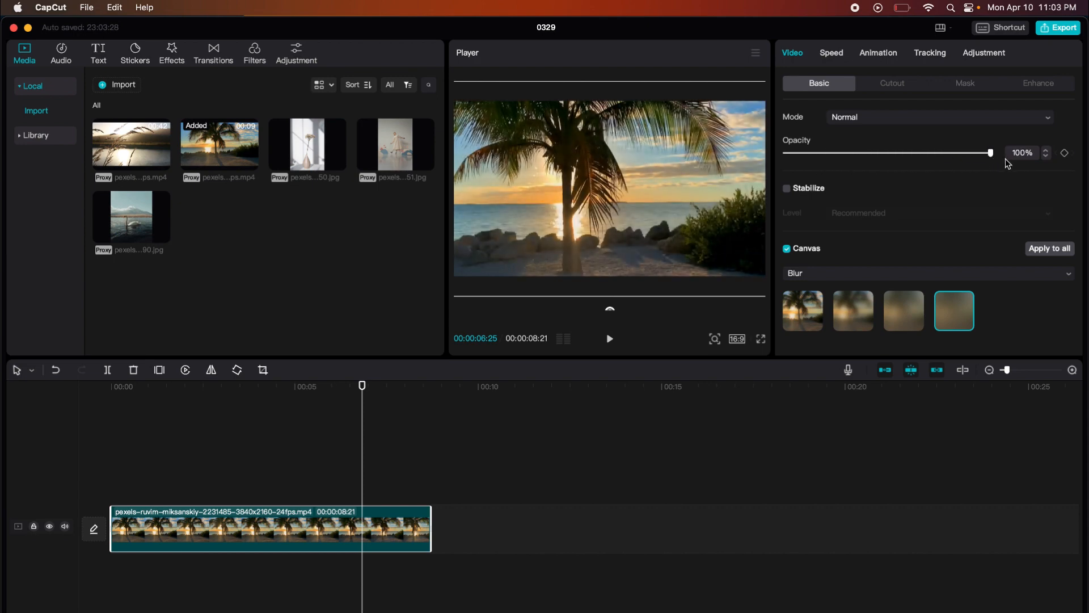
# Switch the canvas background to Style to browse its patterns, and turn the clip's canvas off.
pyautogui.click(833, 282)
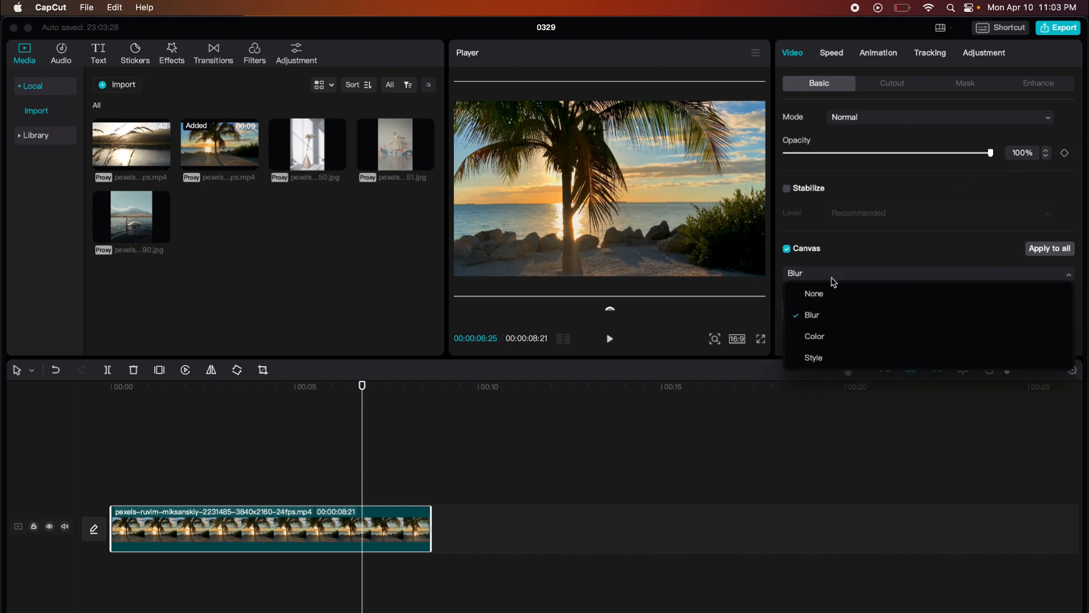
pyautogui.click(832, 358)
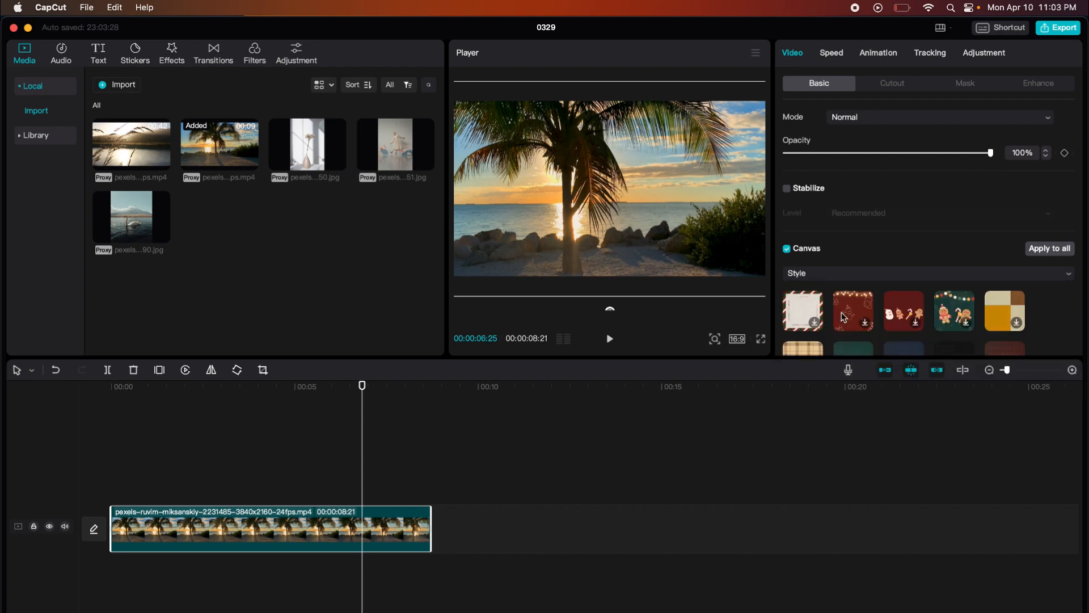
pyautogui.scroll(-2, 872, 319)
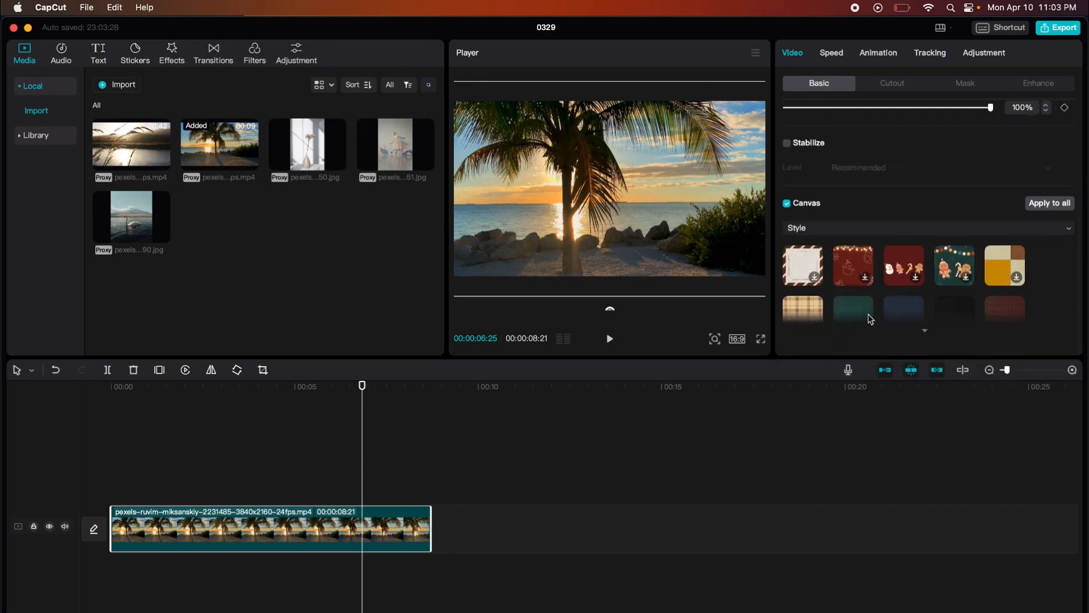
pyautogui.click(786, 203)
pyautogui.scroll(3, 882, 209)
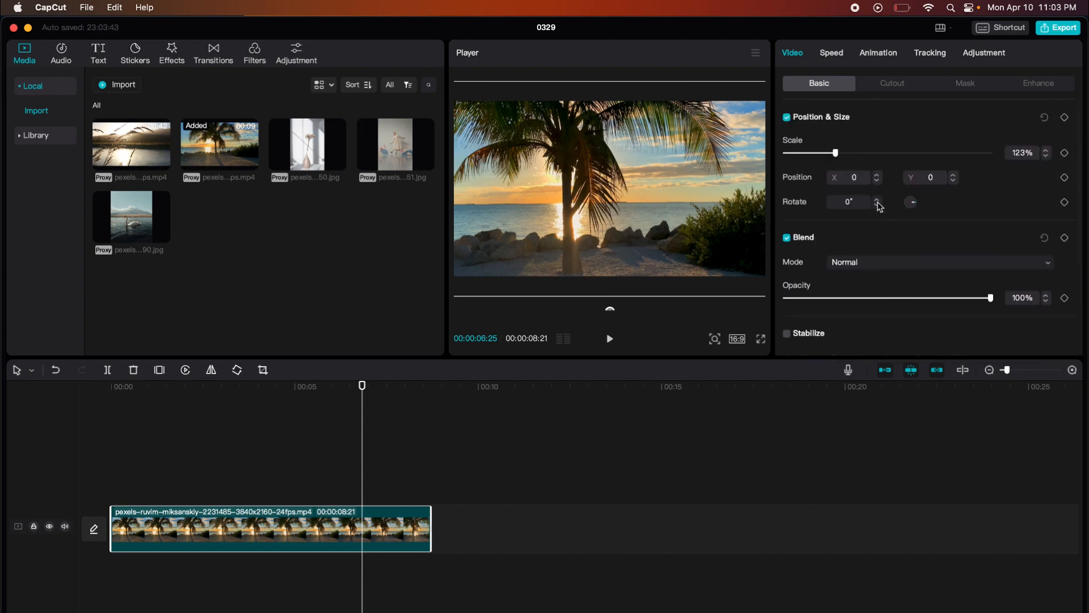
# Enable Chroma key on the palm-tree clip and pick the sea near the horizon as its key color.
pyautogui.click(888, 85)
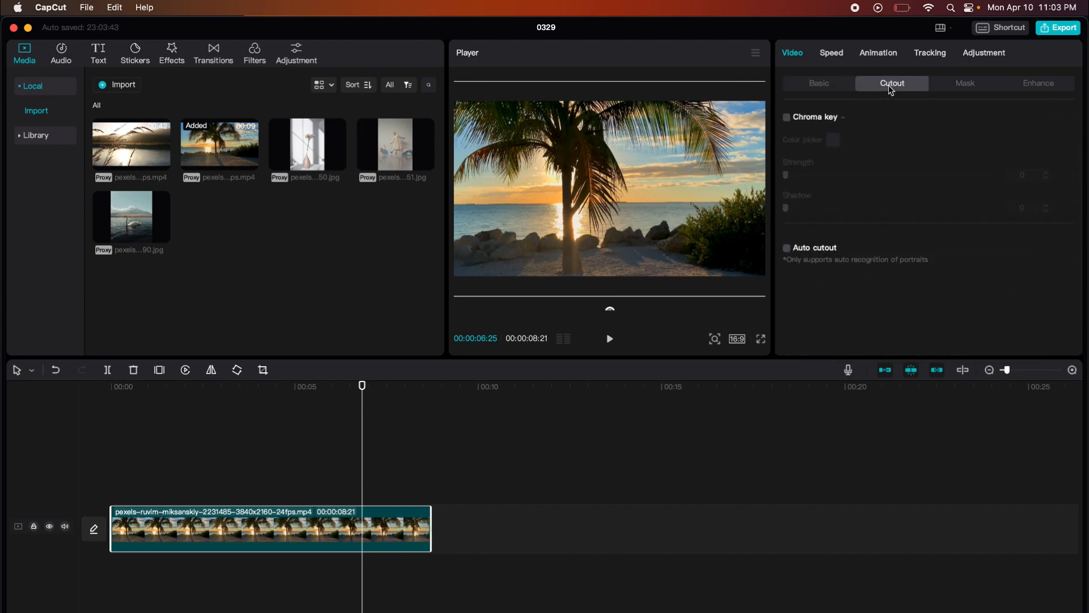
pyautogui.click(787, 120)
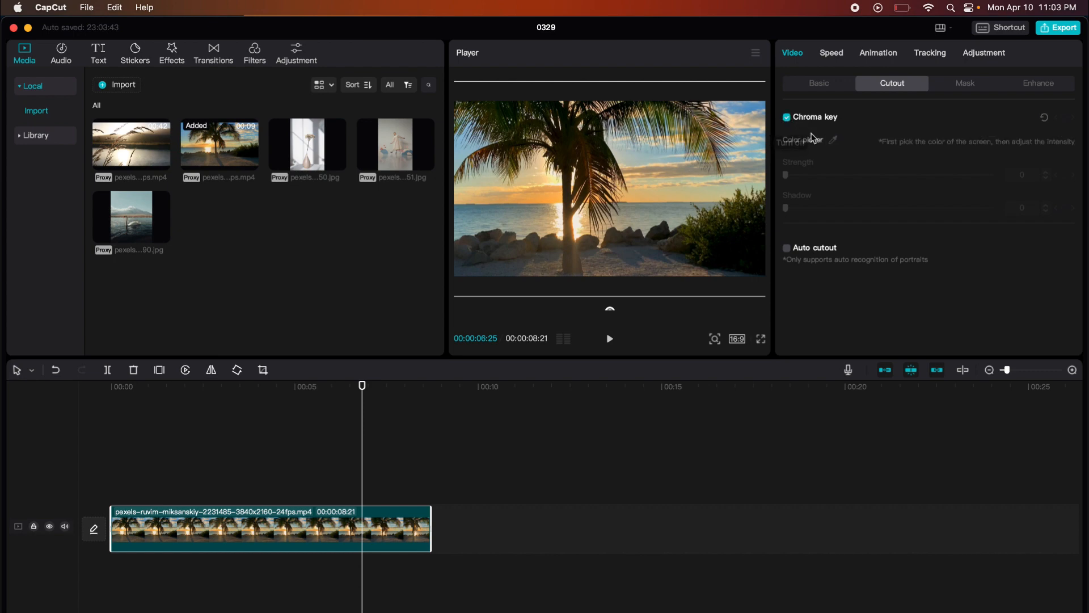
pyautogui.click(833, 140)
pyautogui.click(659, 207)
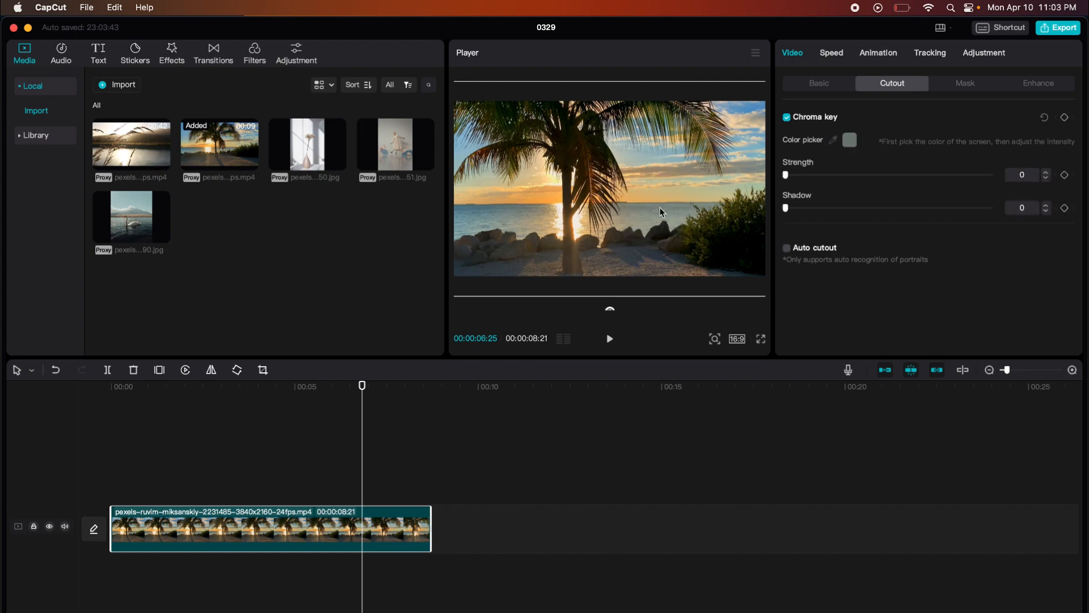
# Try a chroma key strength of 69, and return strength and shadow to 0.
pyautogui.moveTo(786, 175); pyautogui.dragTo(928, 180)
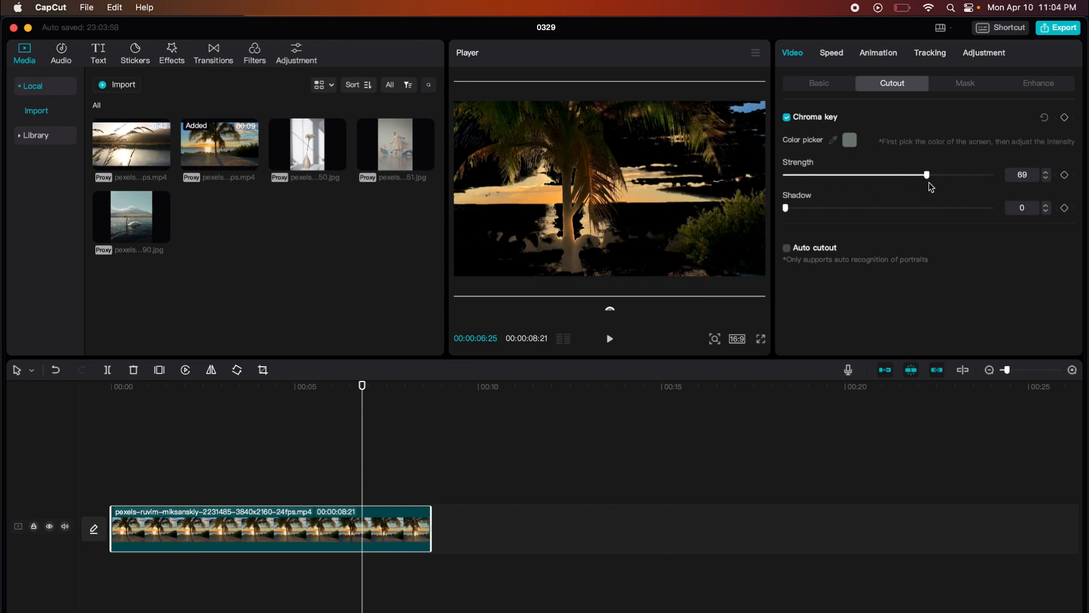
pyautogui.moveTo(786, 208)
pyautogui.mouseDown()
pyautogui.moveTo(945, 214)
pyautogui.moveTo(766, 215)
pyautogui.mouseUp()
pyautogui.moveTo(851, 176); pyautogui.dragTo(760, 176)
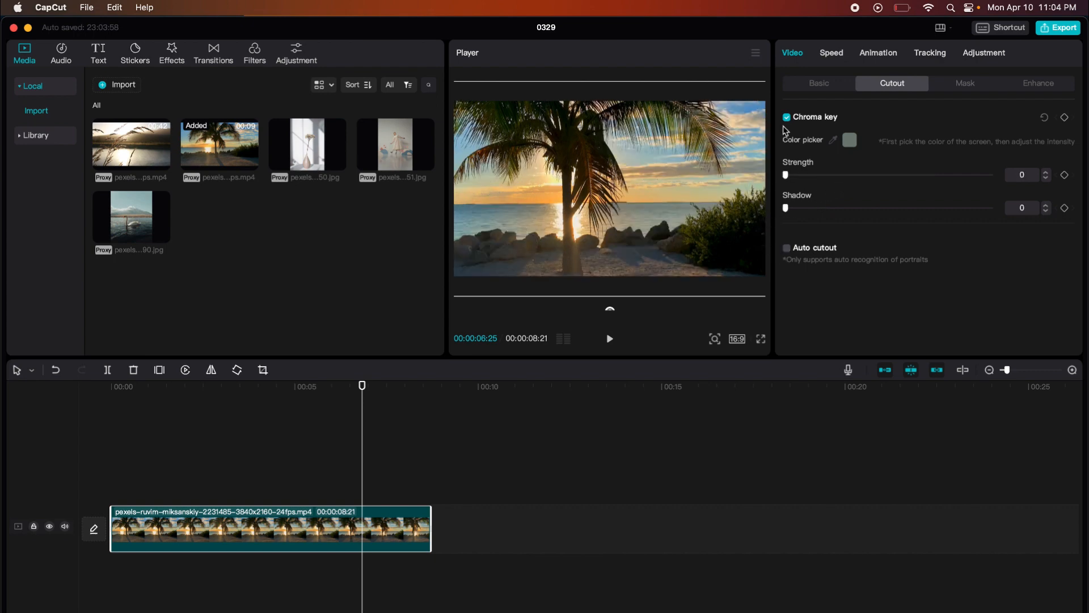
# Try Auto cutout on the clip with Chroma key off, and cancel the background removal while it is processing.
pyautogui.click(785, 249)
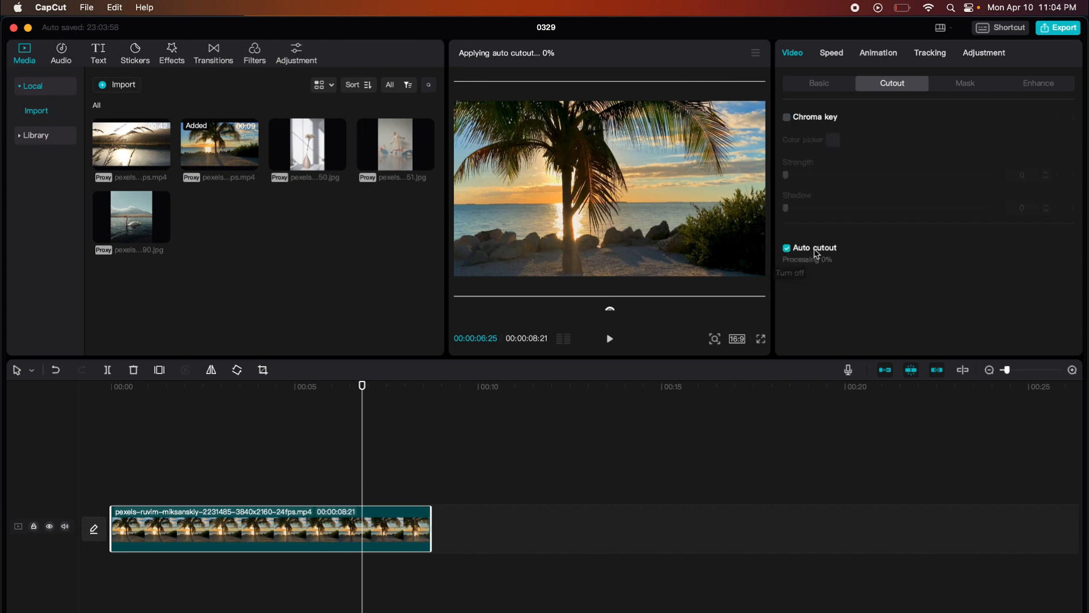
pyautogui.click(788, 249)
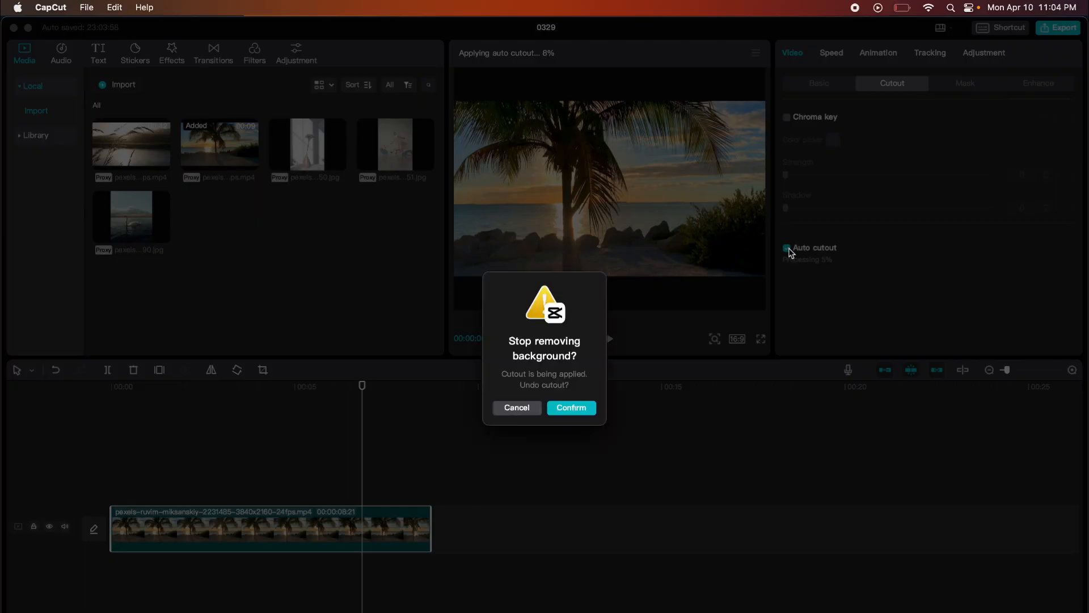
pyautogui.click(569, 408)
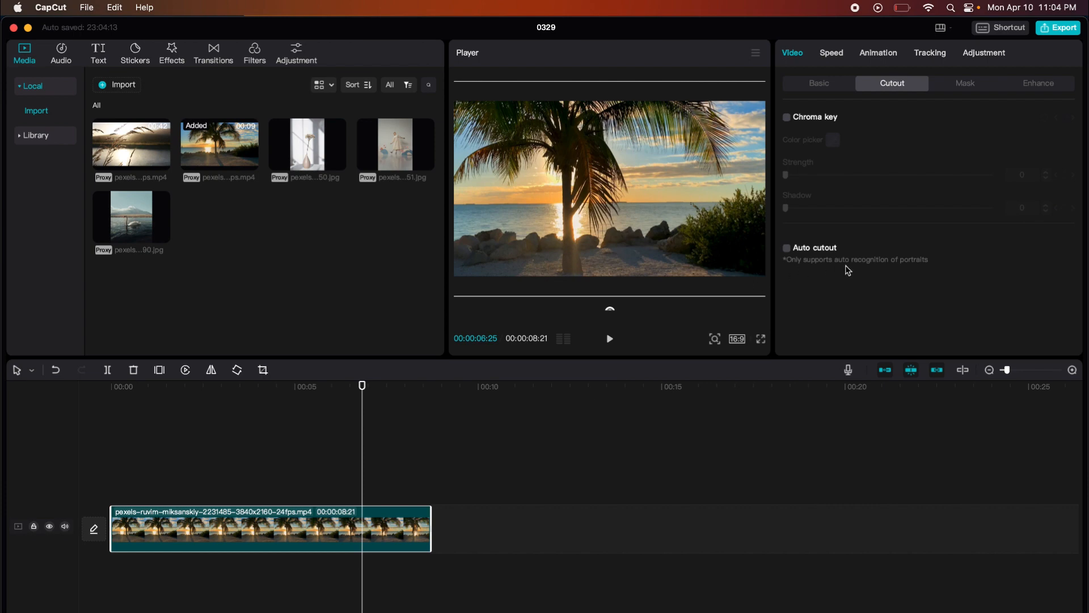
# Examine the available mask shapes and the Face, Facial beauty, Makeup and Body enhancement options for the clip.
pyautogui.click(964, 84)
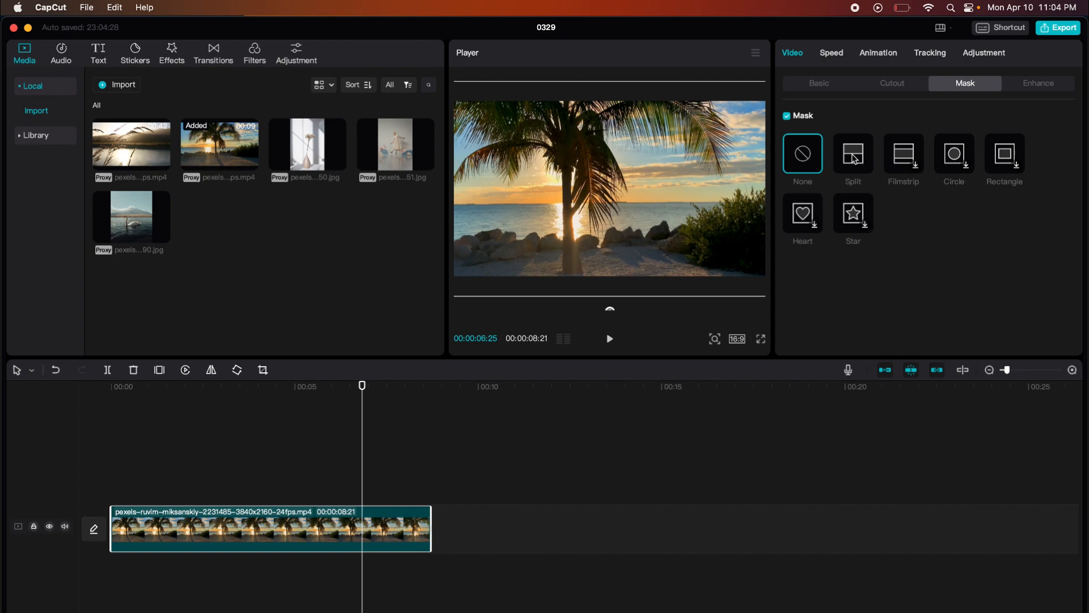
pyautogui.click(1042, 83)
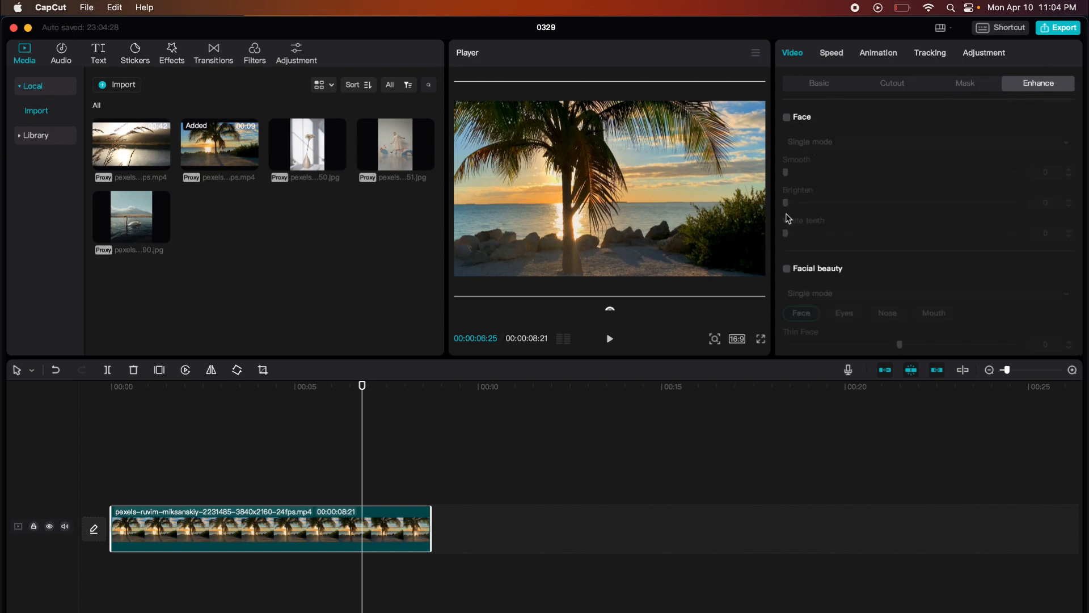
pyautogui.scroll(-1, 790, 210)
pyautogui.scroll(-2, 788, 207)
pyautogui.scroll(4, 791, 187)
pyautogui.scroll(-8, 797, 170)
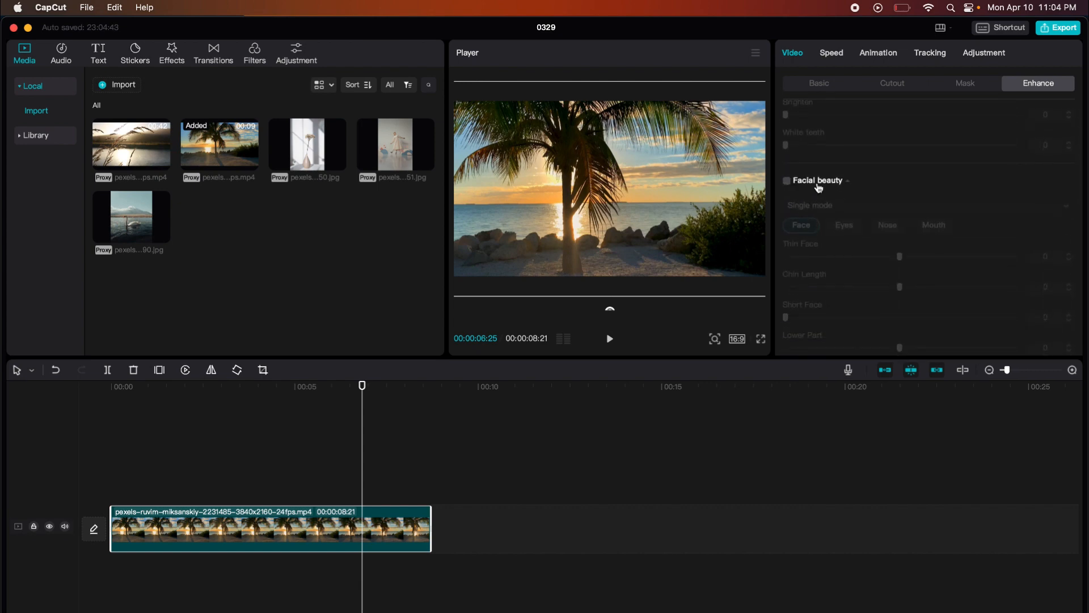
pyautogui.scroll(-3, 819, 187)
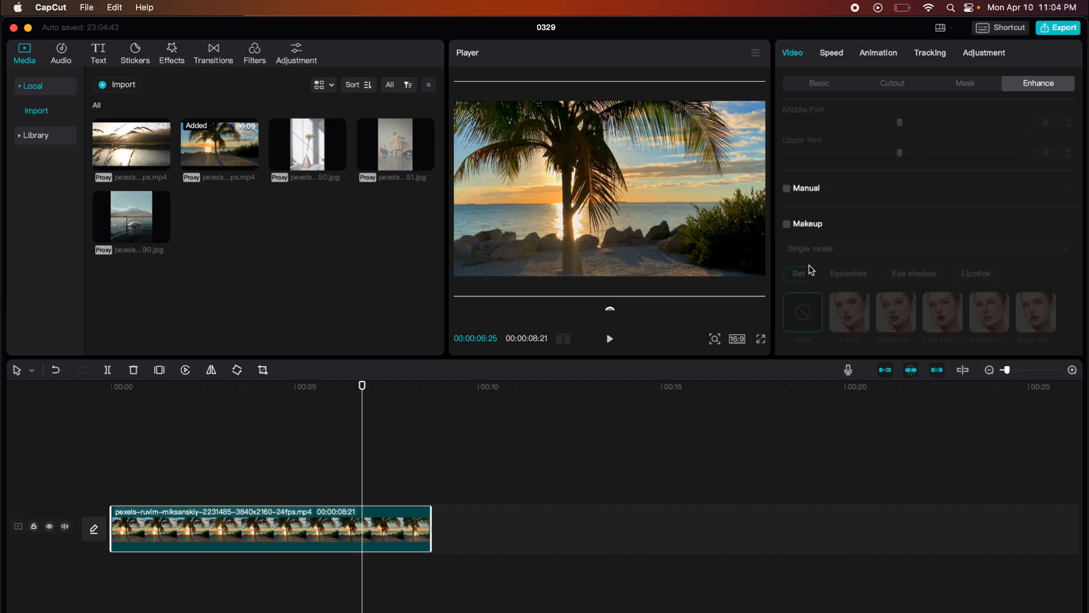
pyautogui.scroll(-5, 811, 269)
pyautogui.scroll(-2, 808, 299)
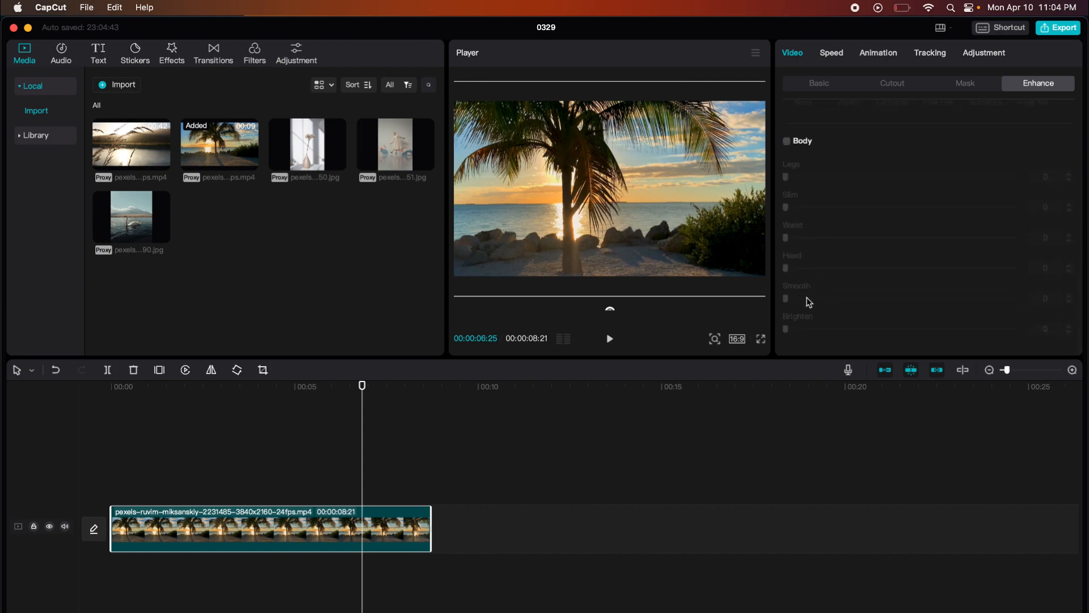
pyautogui.scroll(5, 819, 221)
pyautogui.scroll(5, 819, 221)
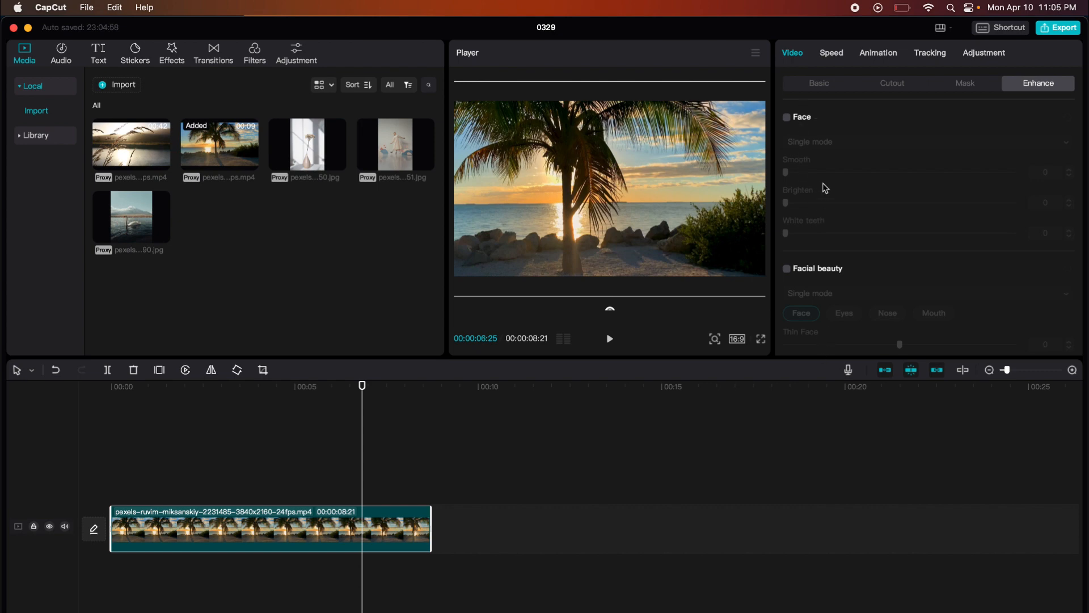
# Set the clip's normal speed to 2.5x after trying 4.7x, and toggle the voice tone change option.
pyautogui.click(831, 57)
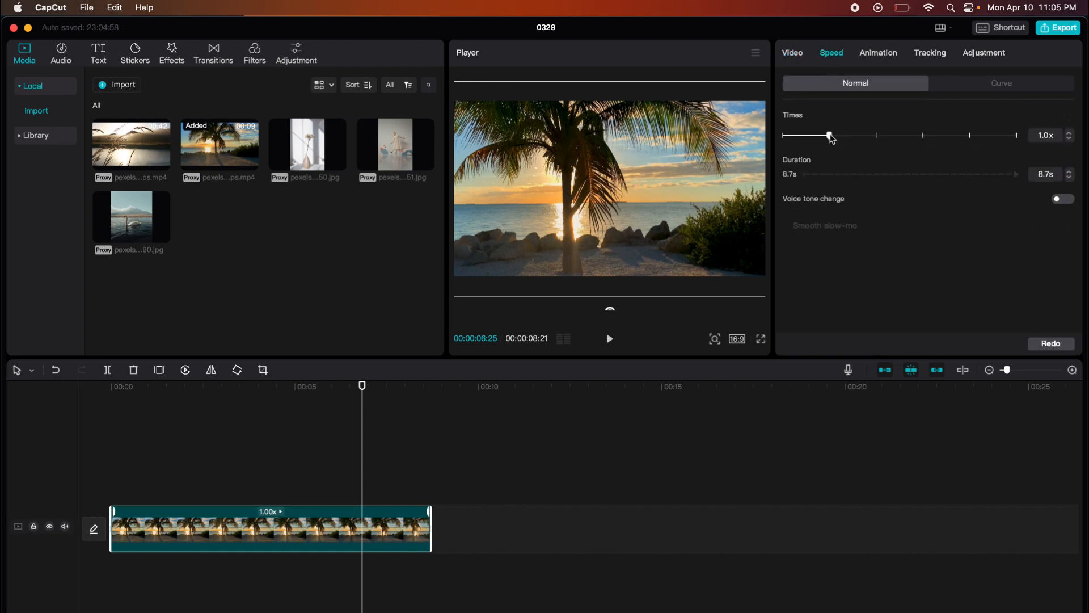
pyautogui.moveTo(829, 136); pyautogui.dragTo(876, 137)
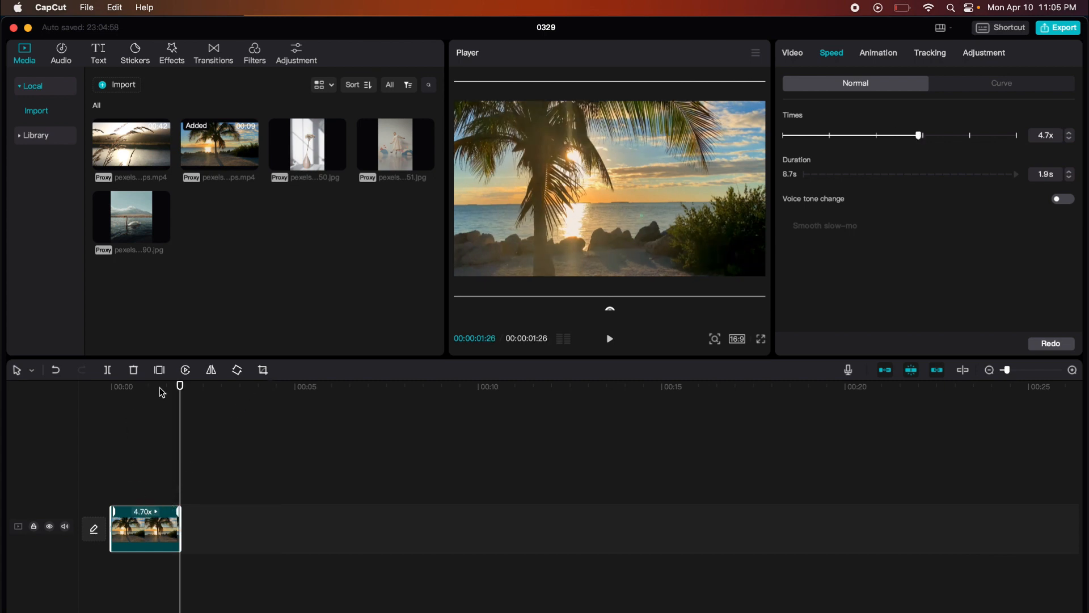
pyautogui.moveTo(162, 391); pyautogui.dragTo(148, 393)
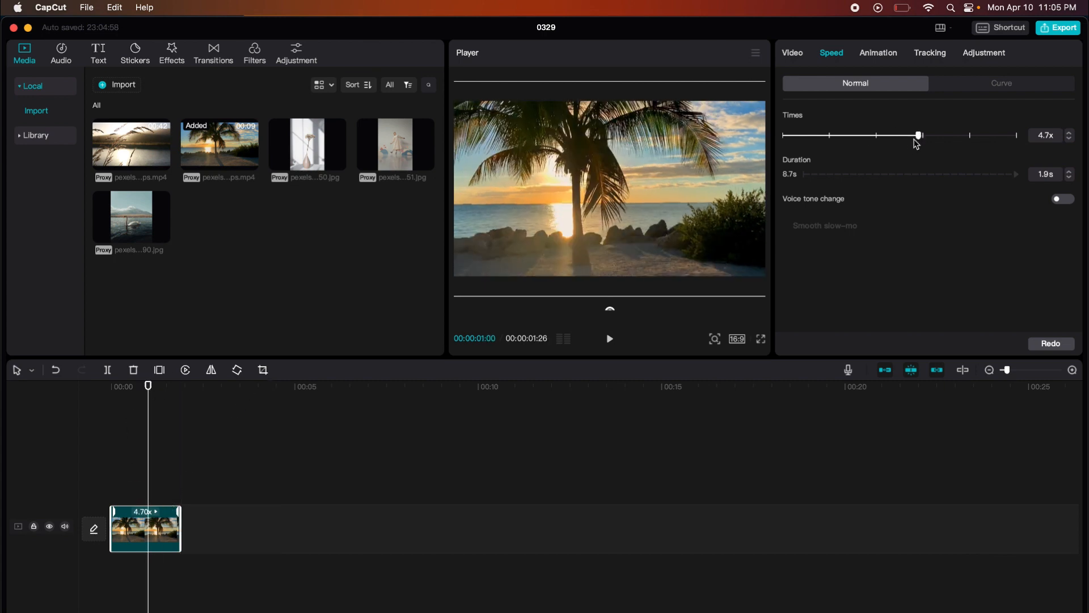
pyautogui.moveTo(919, 137); pyautogui.dragTo(886, 140)
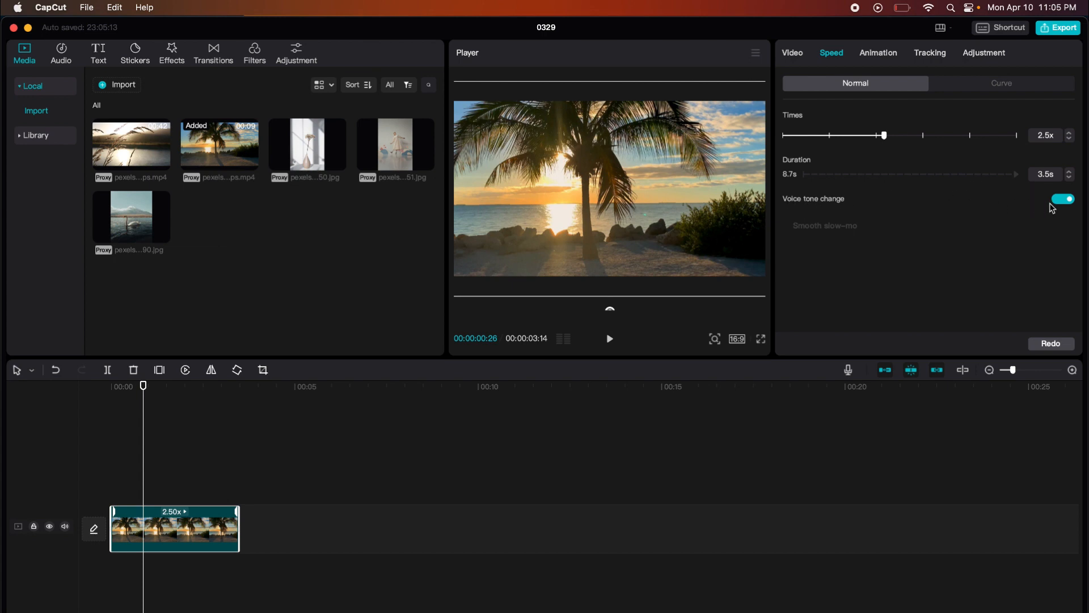
pyautogui.click(1068, 204)
pyautogui.click(1069, 206)
# Apply the Hero time speed curve after previewing the Montage curve, and return the playhead to the clip's start.
pyautogui.click(990, 89)
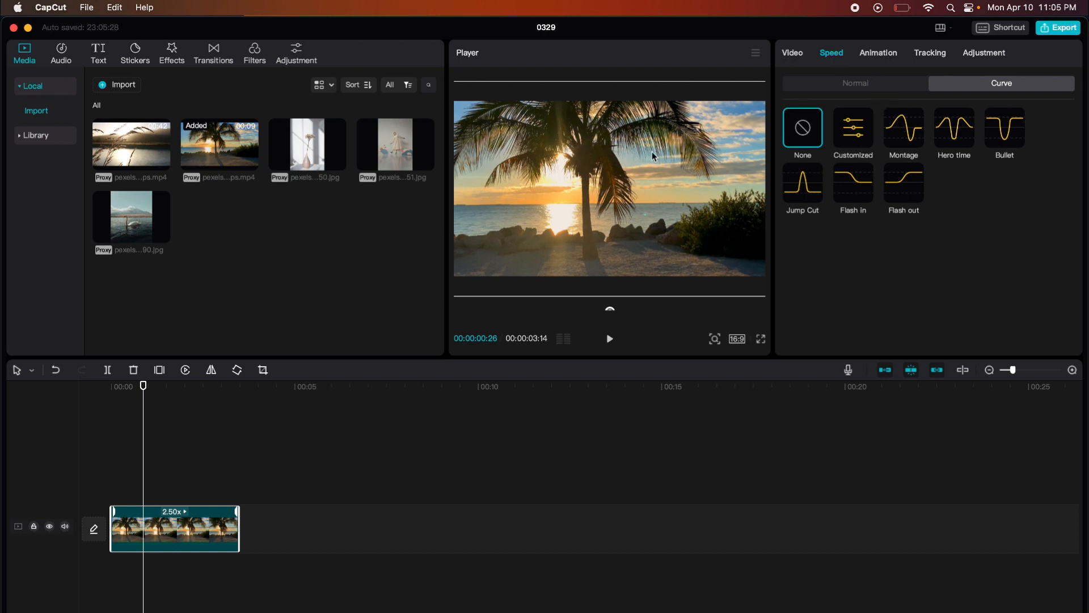
pyautogui.click(910, 140)
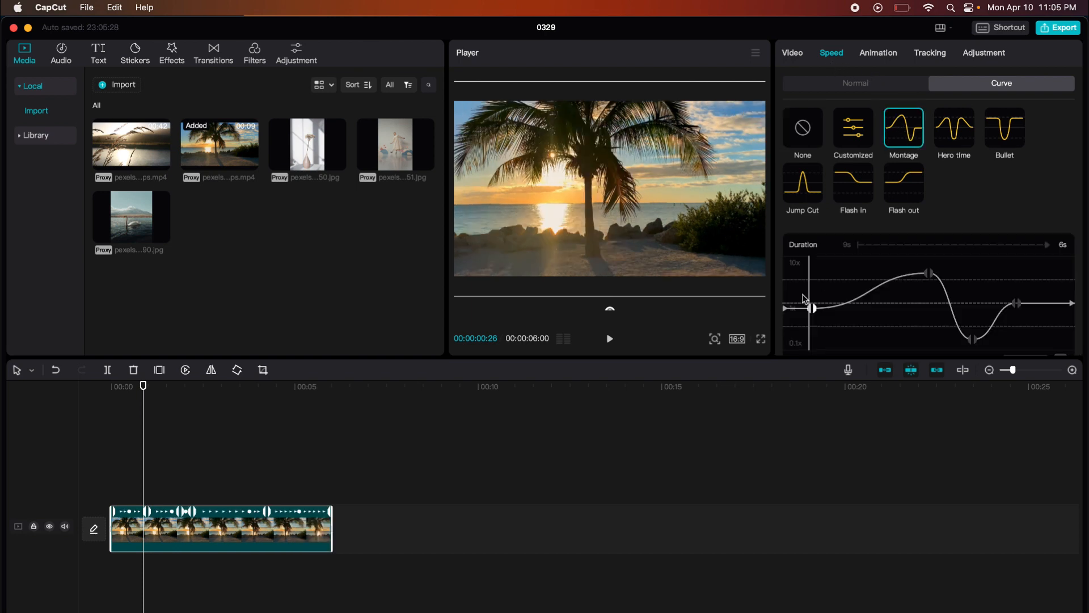
pyautogui.press('space')
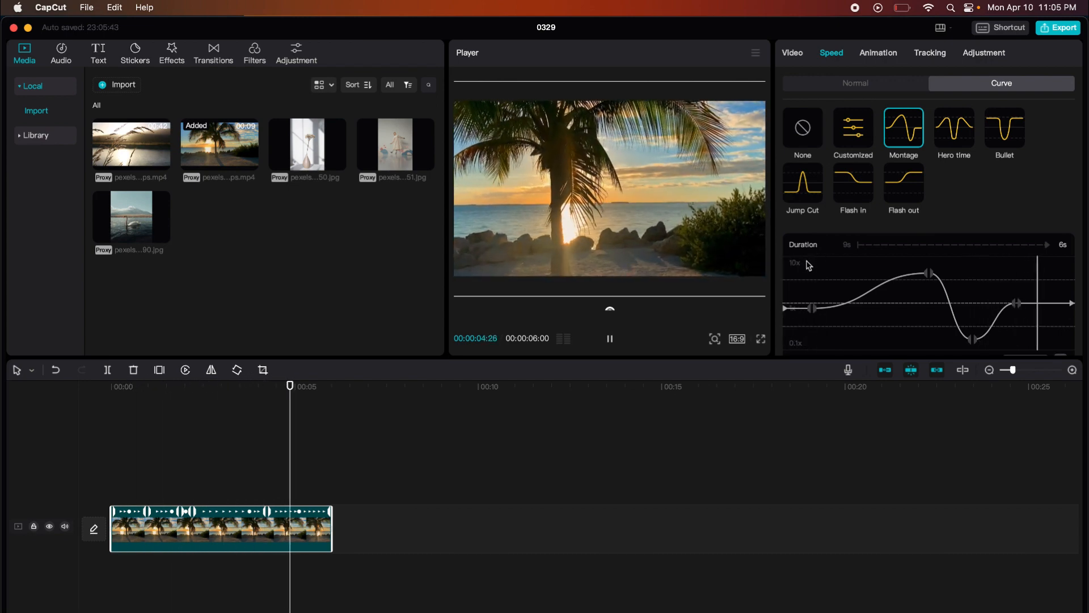
pyautogui.click(949, 136)
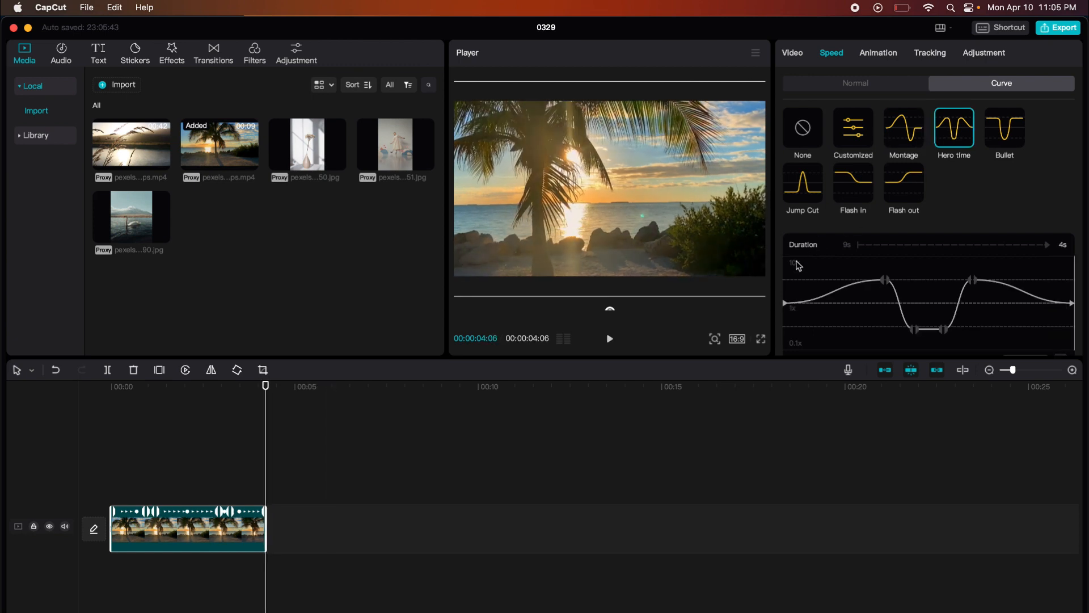
pyautogui.moveTo(819, 262); pyautogui.dragTo(784, 262)
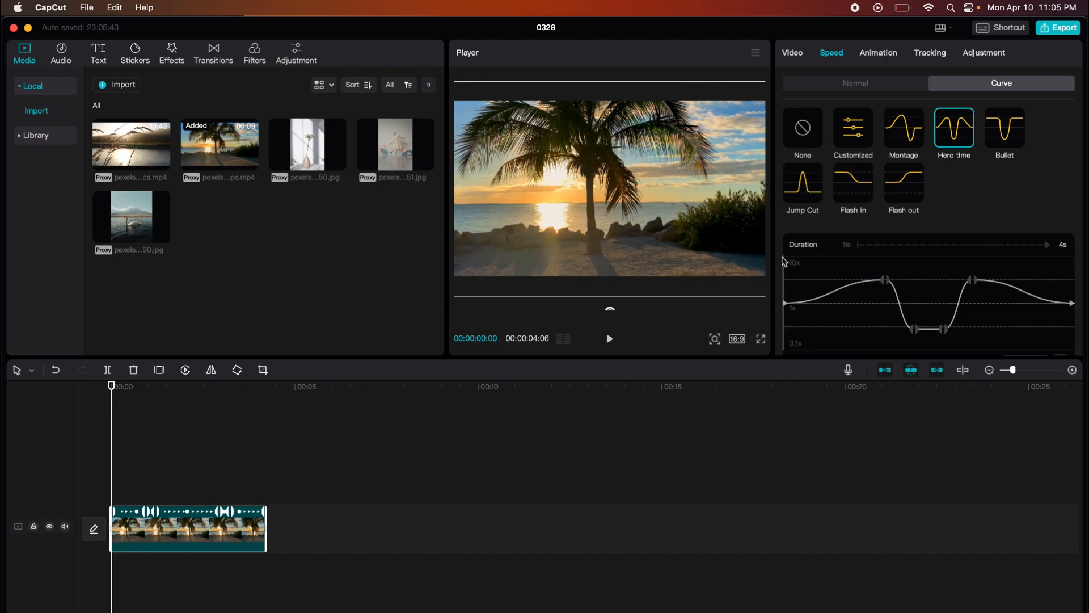
# Preview the Hero time curve, apply the Bullet speed curve to the clip and play it back.
pyautogui.press('space')
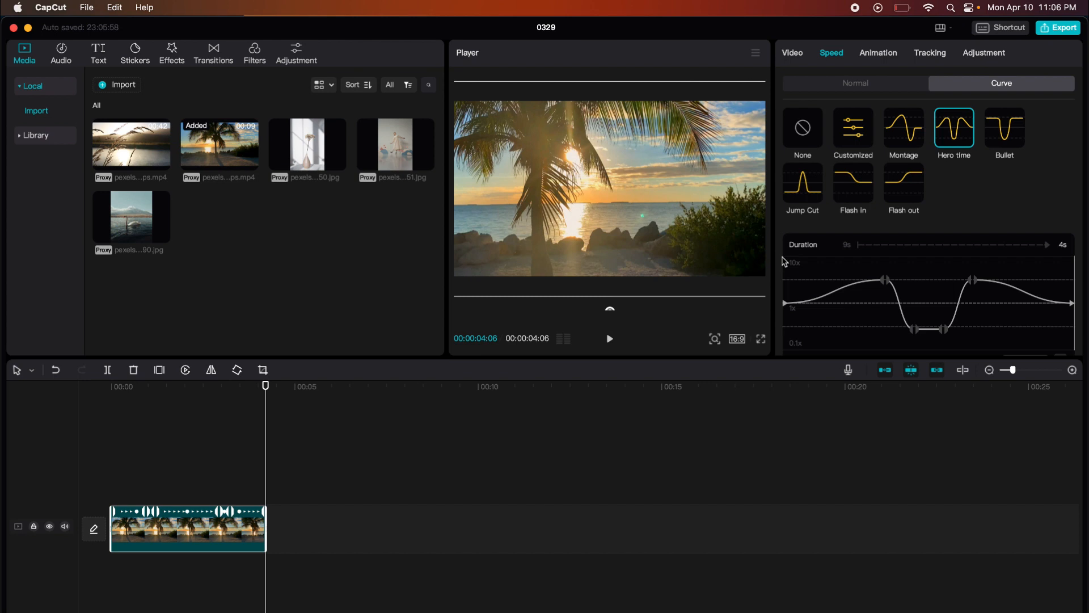
pyautogui.click(1001, 129)
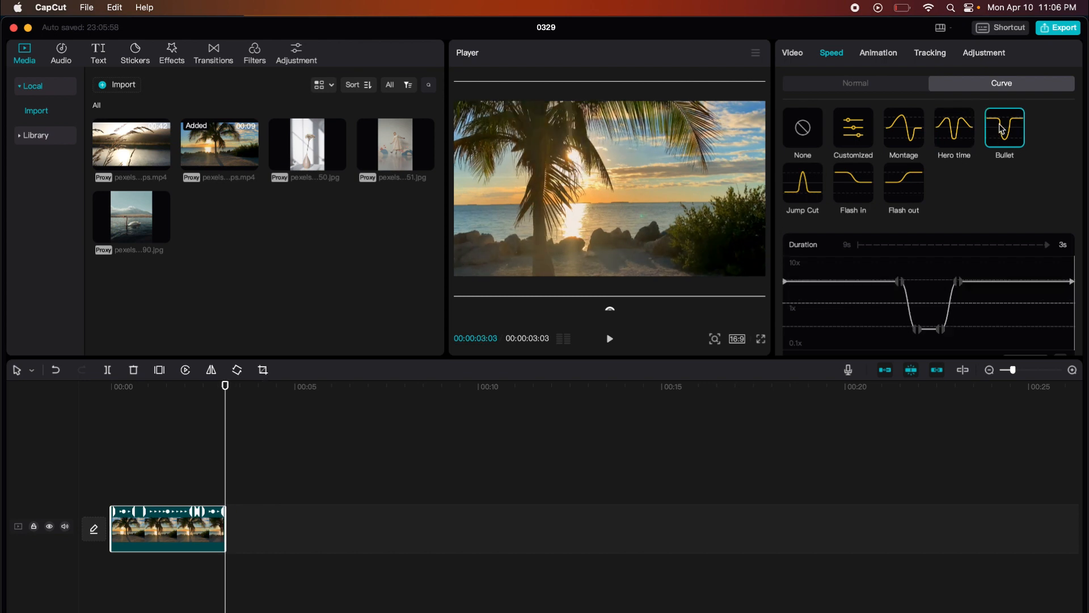
pyautogui.press('space')
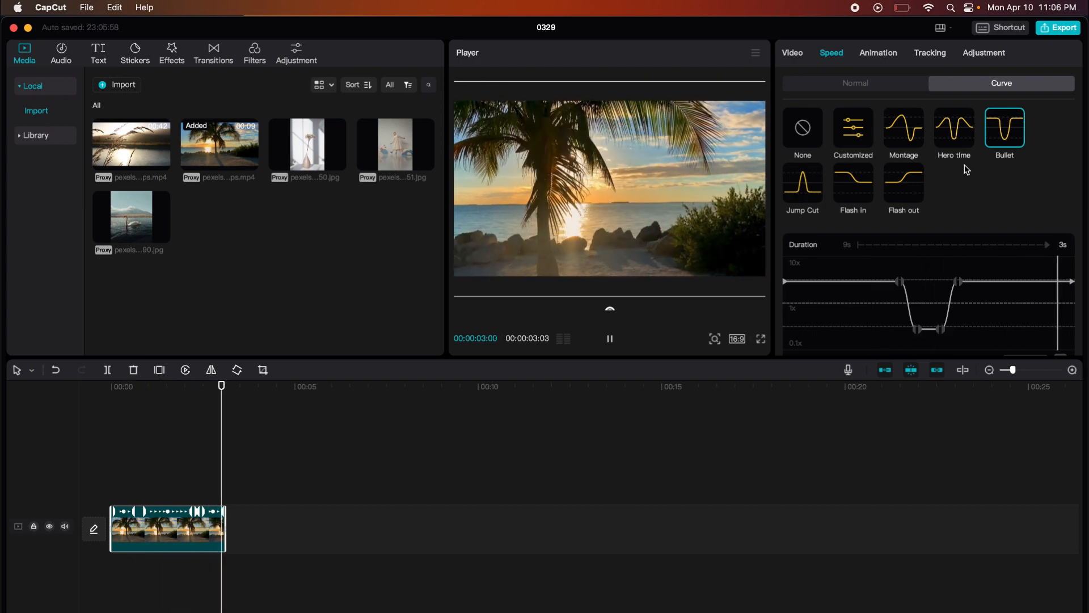
pyautogui.click(875, 80)
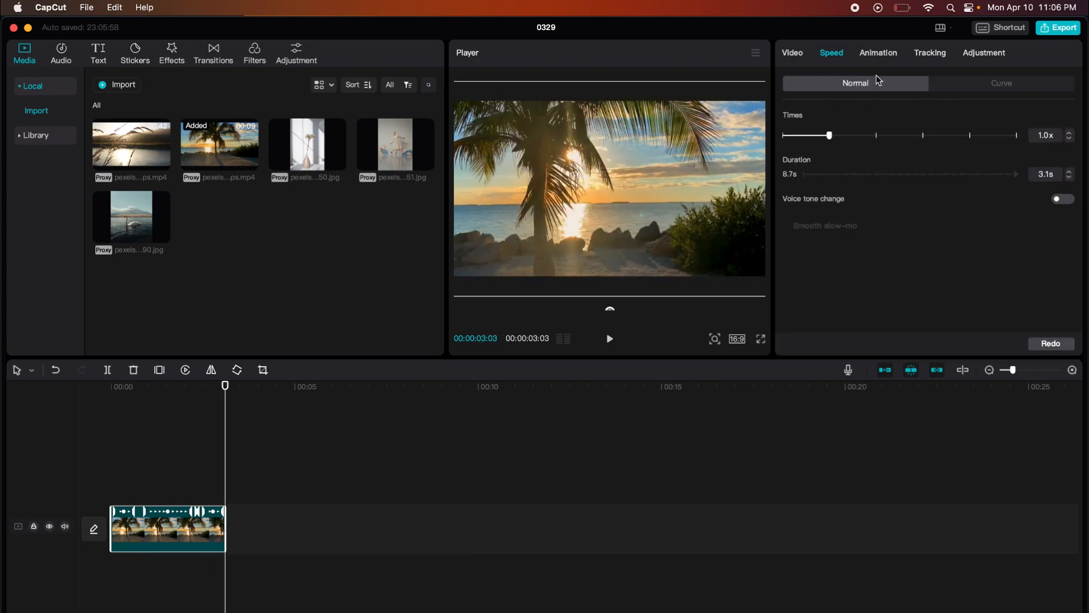
# Apply the Shake 1 In animation to the clip after trying Shake 3.
pyautogui.click(878, 53)
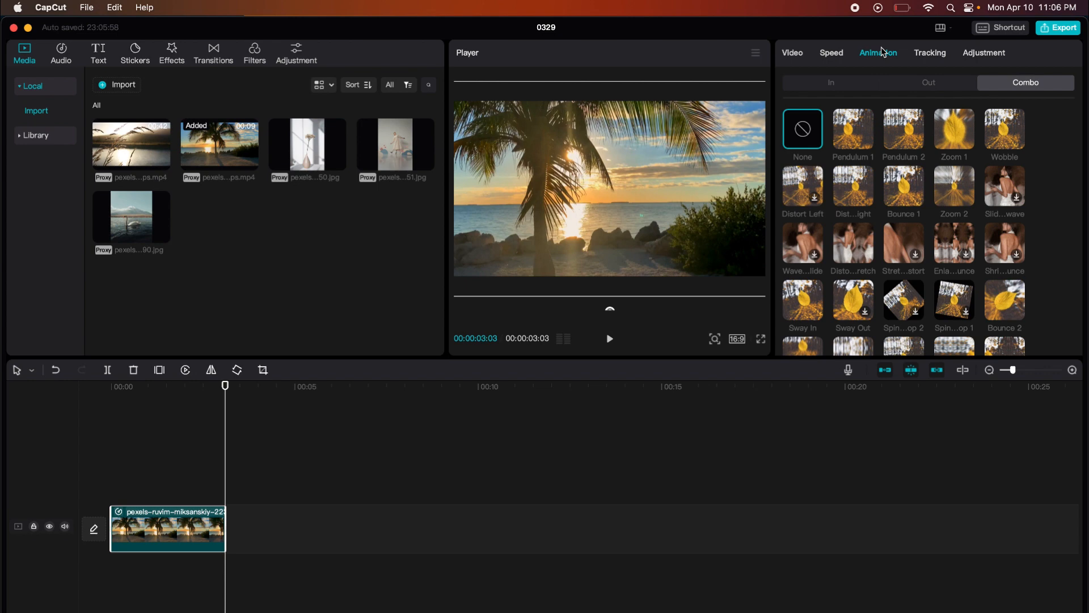
pyautogui.click(812, 89)
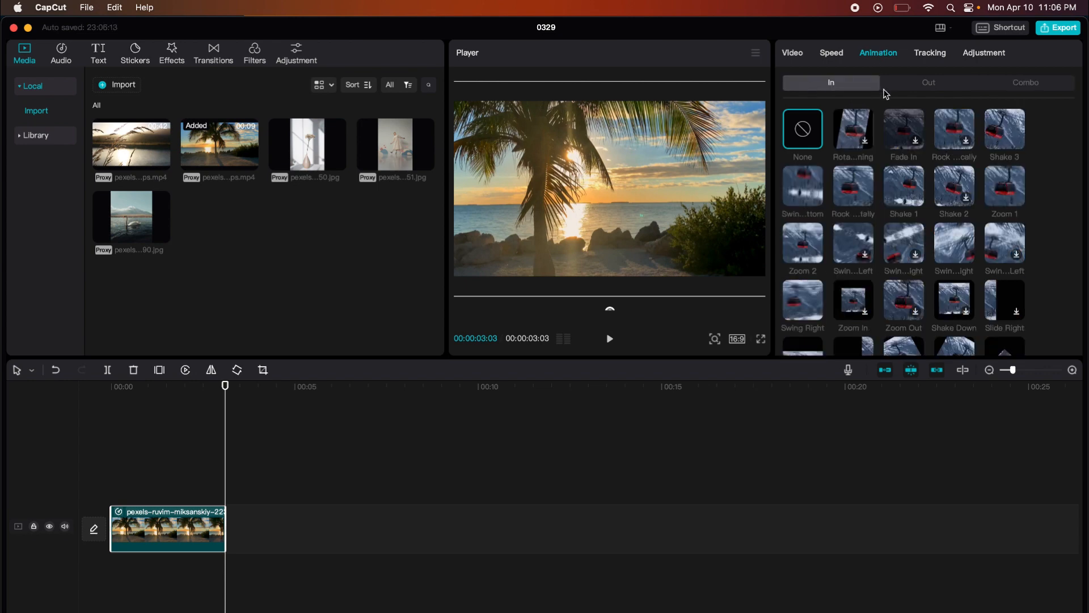
pyautogui.click(1003, 128)
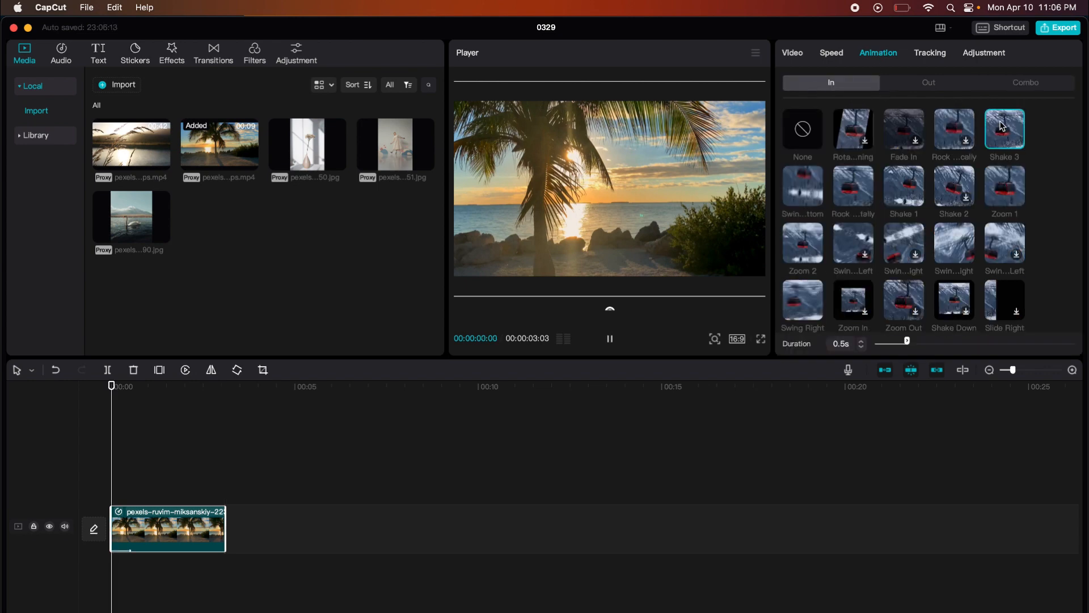
pyautogui.click(904, 186)
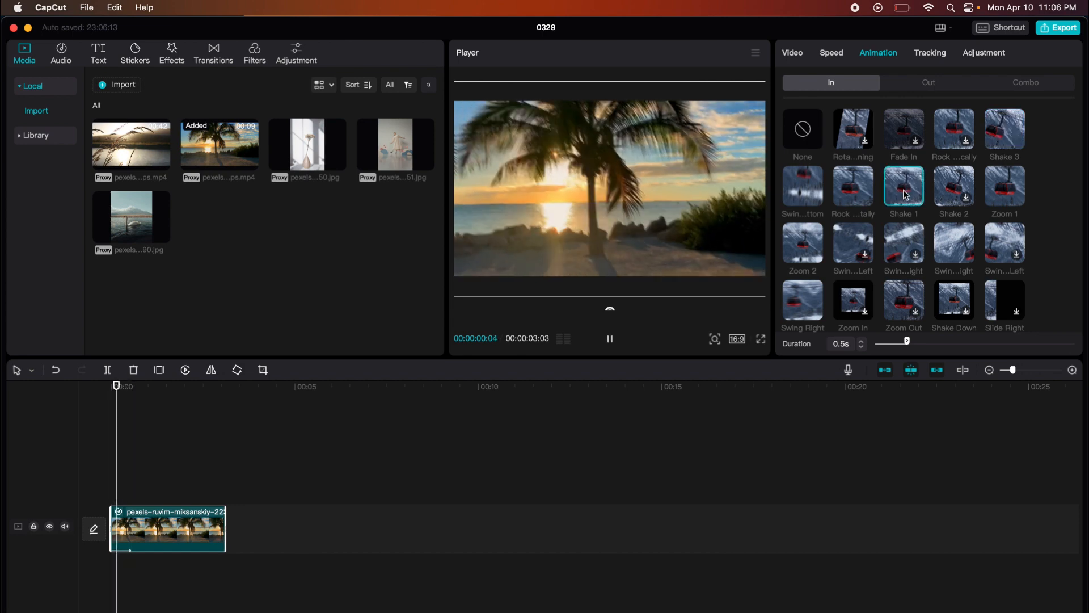
# Apply the second Rotate Out animation to the clip's end after trying Whirl and Rotate Out 1, and scrub through it.
pyautogui.click(917, 86)
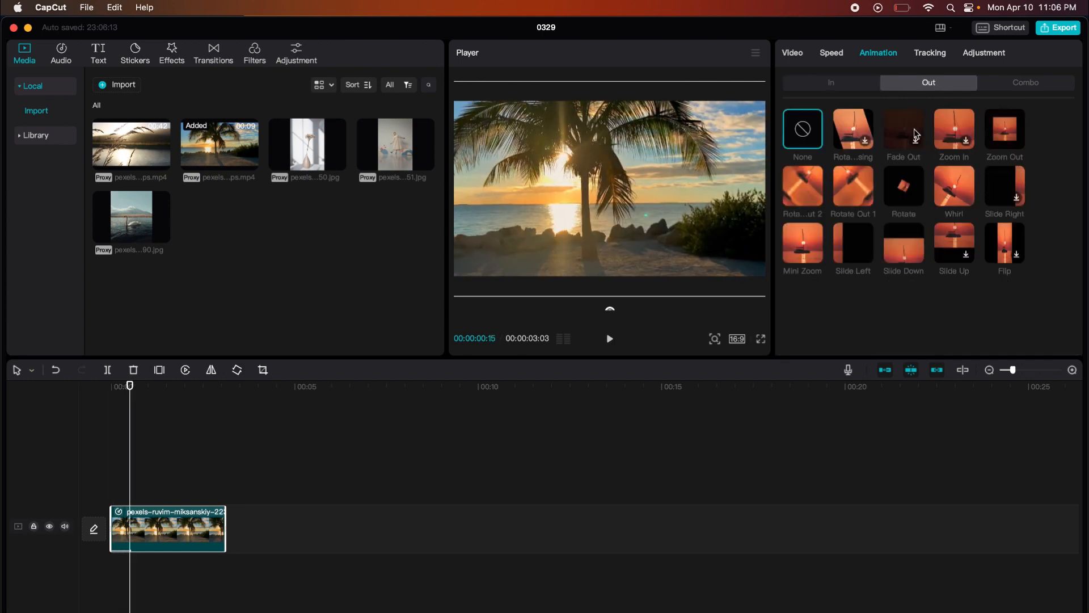
pyautogui.click(942, 181)
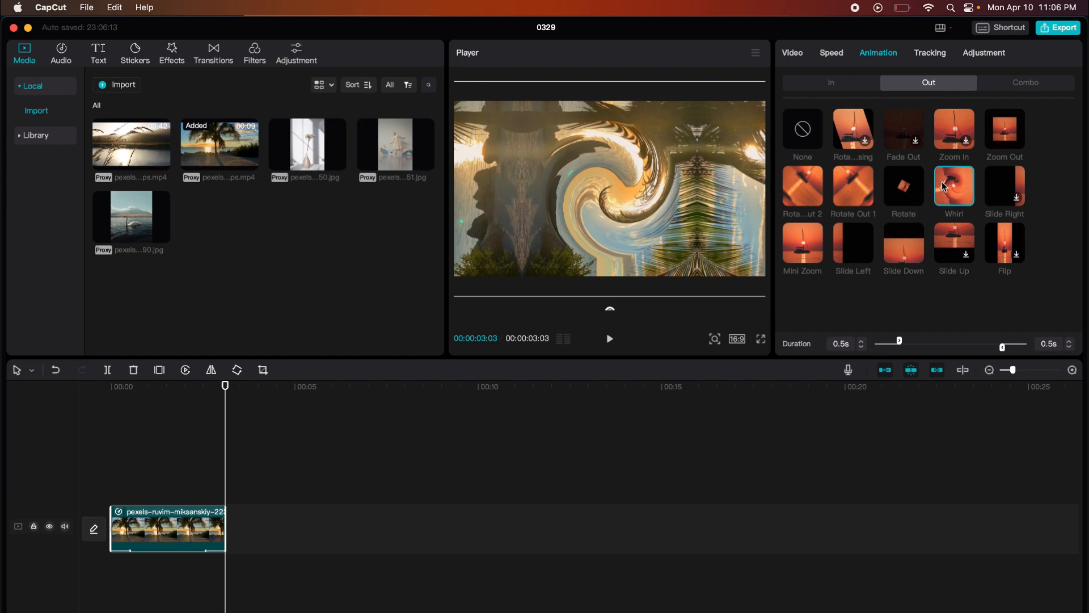
pyautogui.click(858, 190)
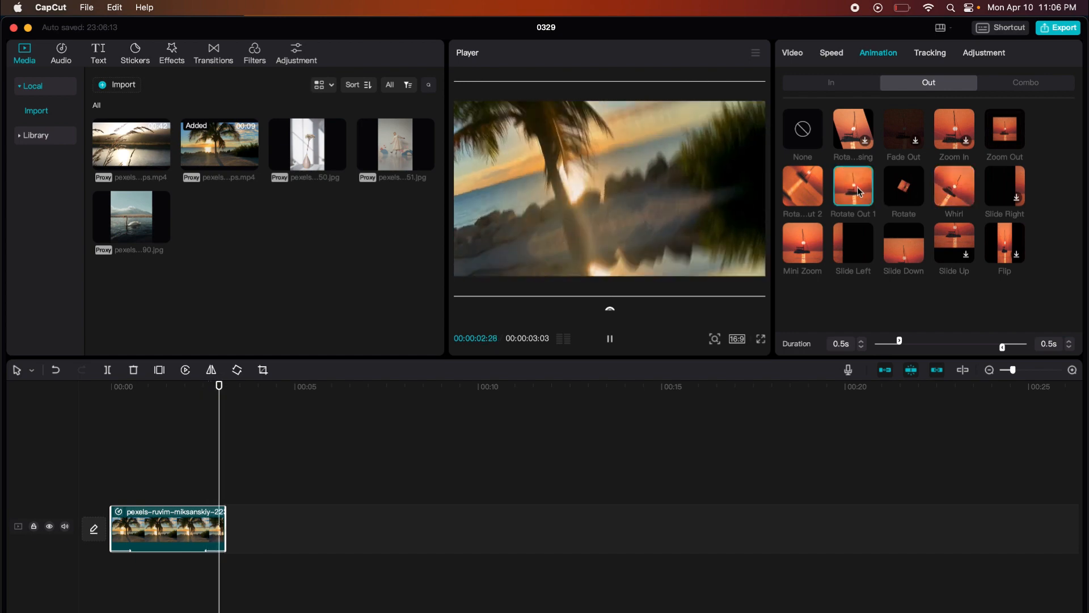
pyautogui.click(803, 185)
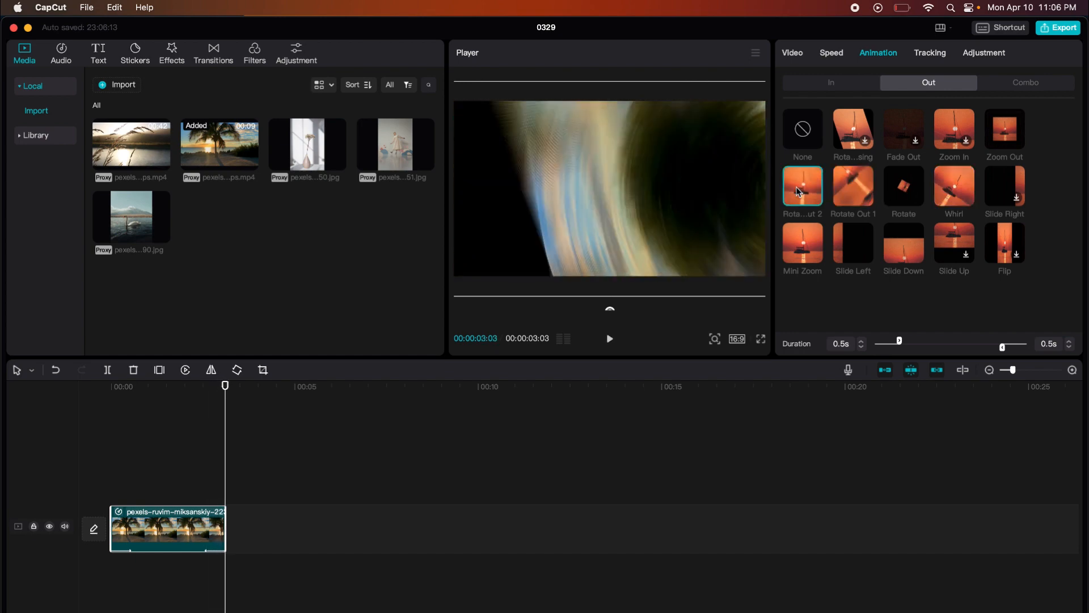
pyautogui.click(212, 388)
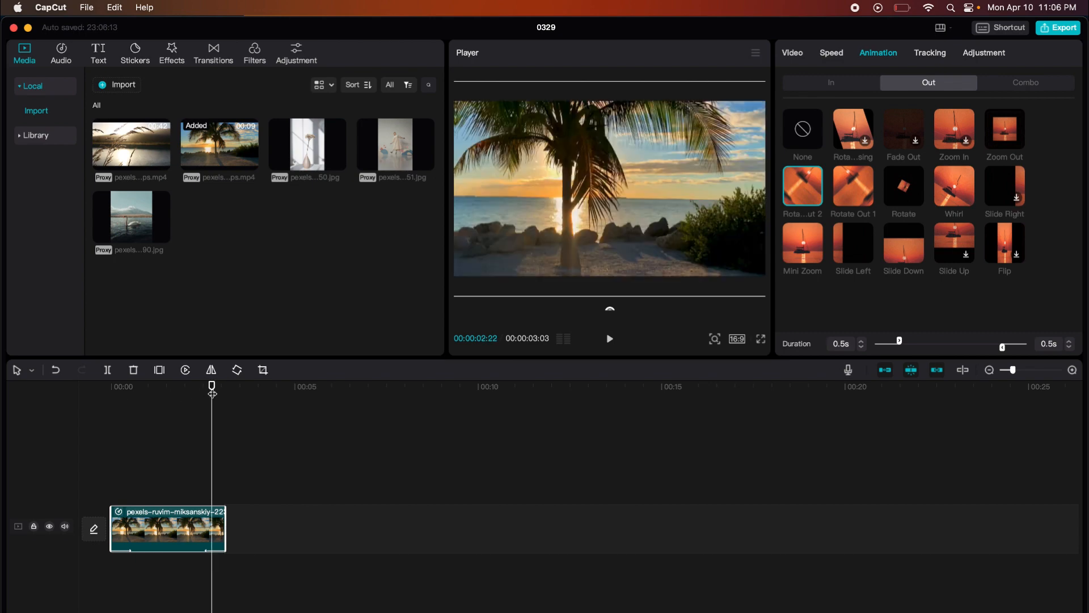
pyautogui.moveTo(212, 393); pyautogui.dragTo(225, 392)
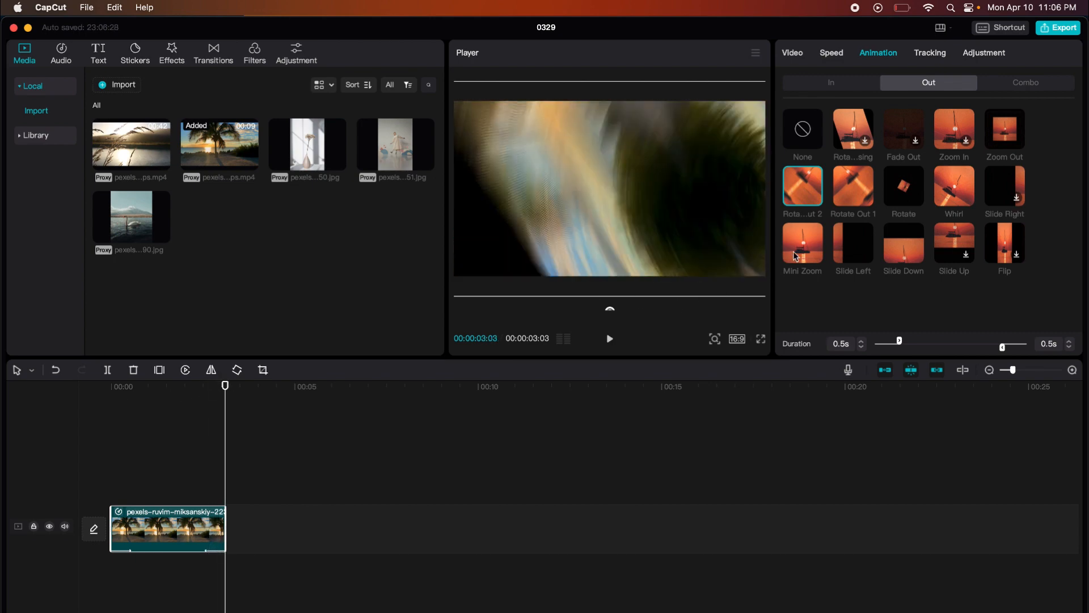
# Apply the Pendulum 2 Combo animation to the clip, and check the available tracking options.
pyautogui.click(1017, 85)
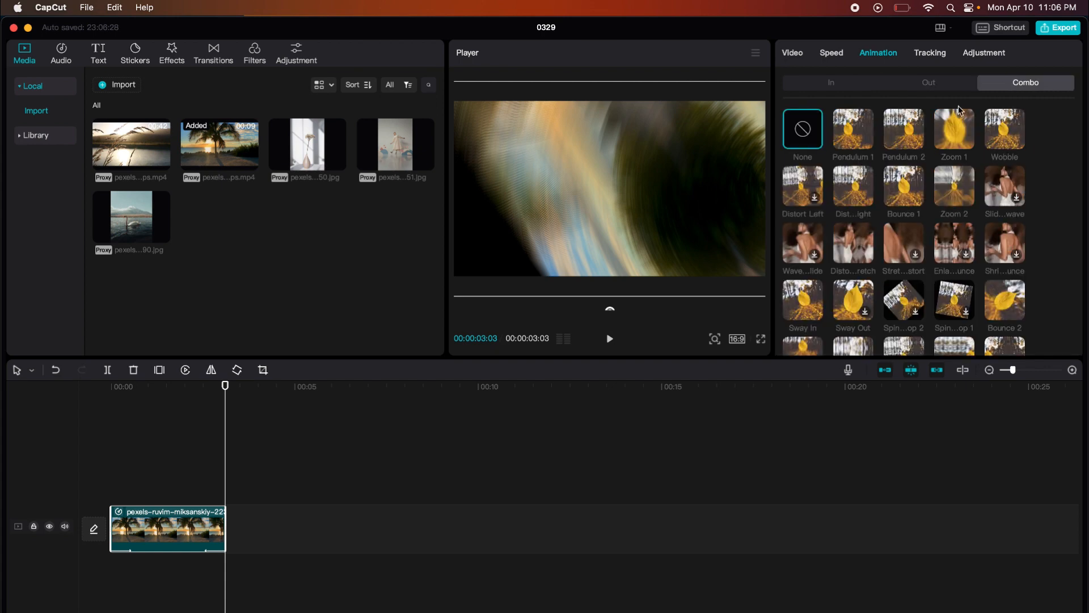
pyautogui.click(902, 140)
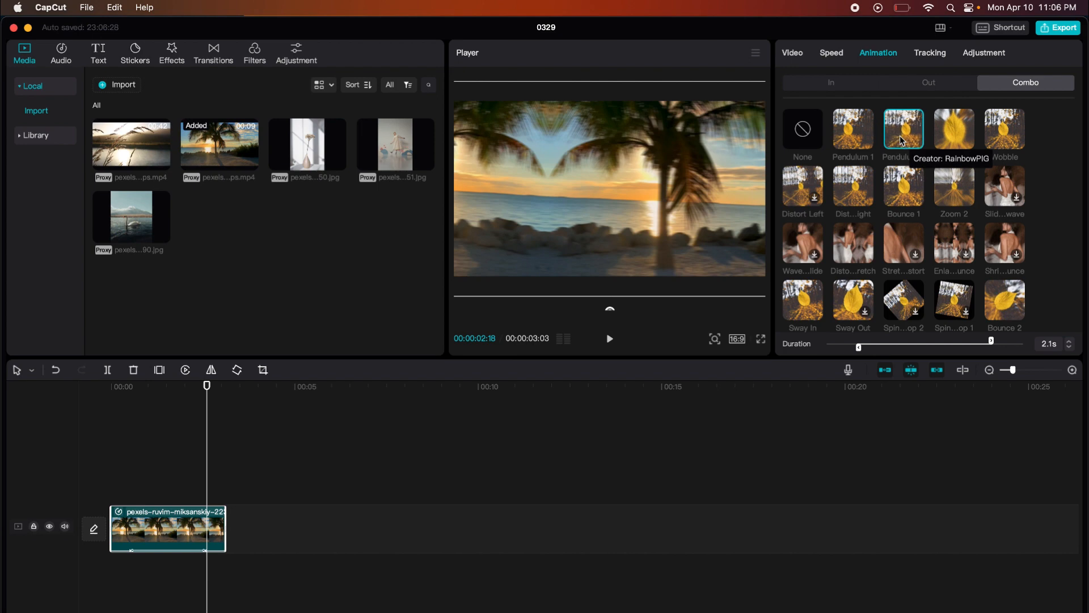
pyautogui.scroll(-1, 957, 136)
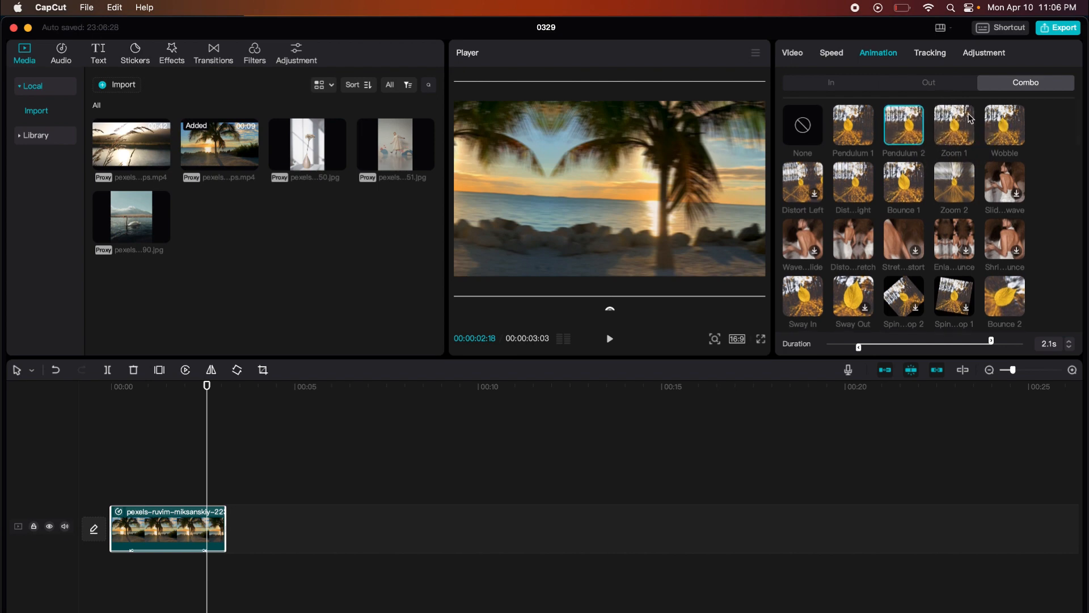
pyautogui.click(929, 53)
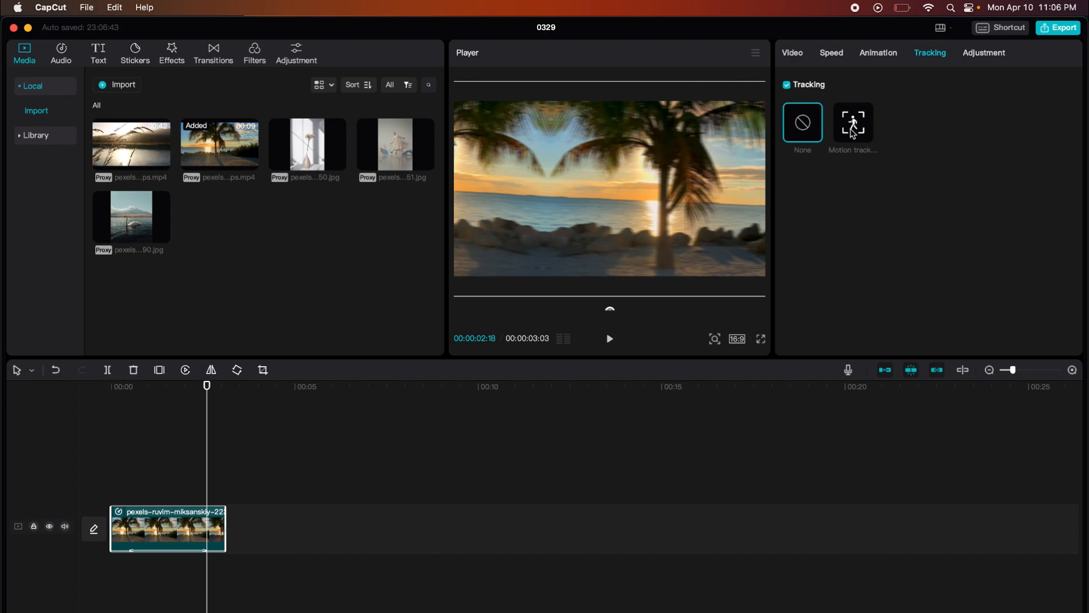
# Set the clip's basic adjustments to Saturation -5, Contrast -13, Highlight -6, Shadow 21 and Illumination -9.
pyautogui.click(974, 56)
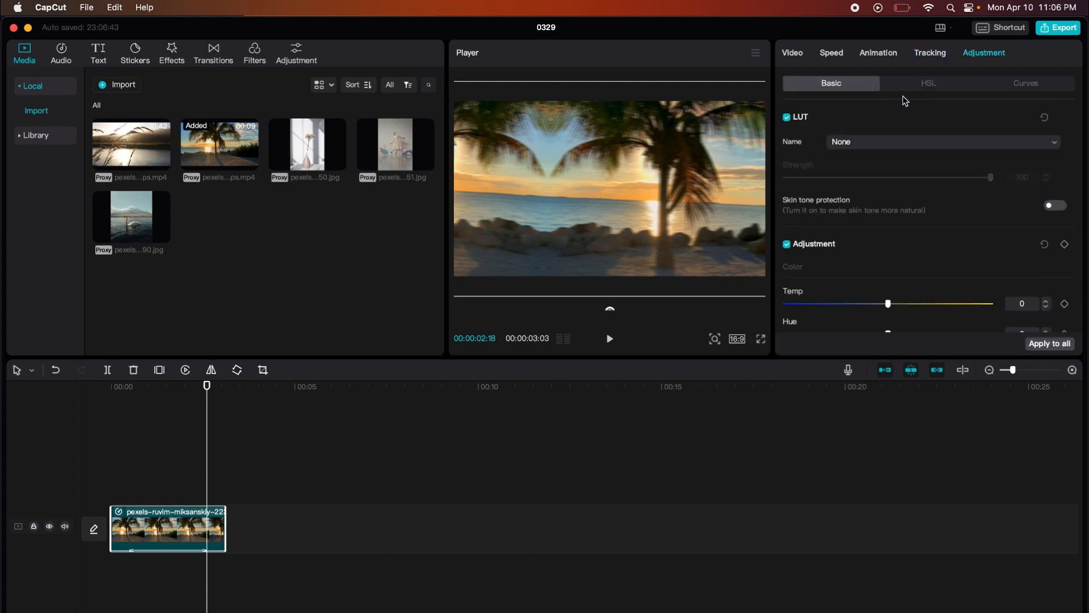
pyautogui.scroll(-3, 824, 243)
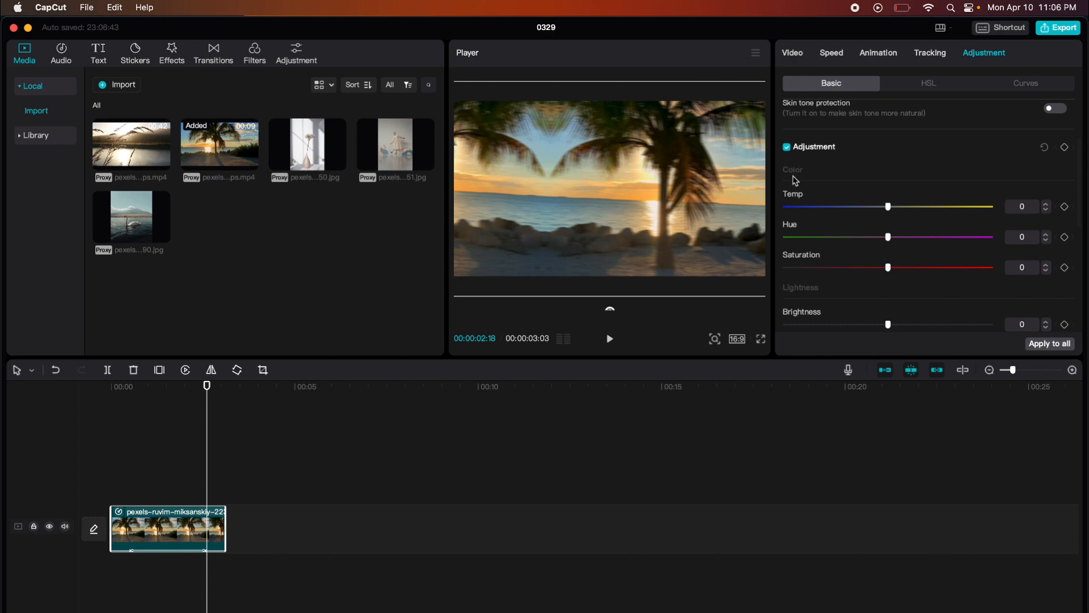
pyautogui.scroll(-2, 820, 213)
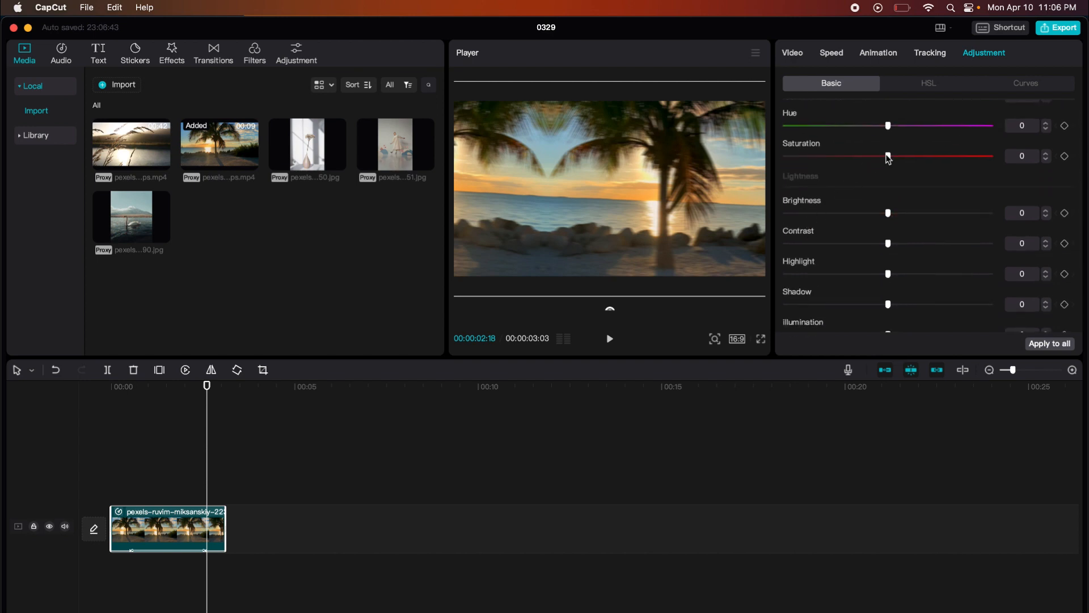
pyautogui.moveTo(888, 156)
pyautogui.mouseDown()
pyautogui.moveTo(848, 156)
pyautogui.moveTo(914, 161)
pyautogui.moveTo(841, 165)
pyautogui.moveTo(878, 166)
pyautogui.mouseUp()
pyautogui.scroll(-1, 852, 227)
pyautogui.moveTo(889, 209); pyautogui.dragTo(931, 266)
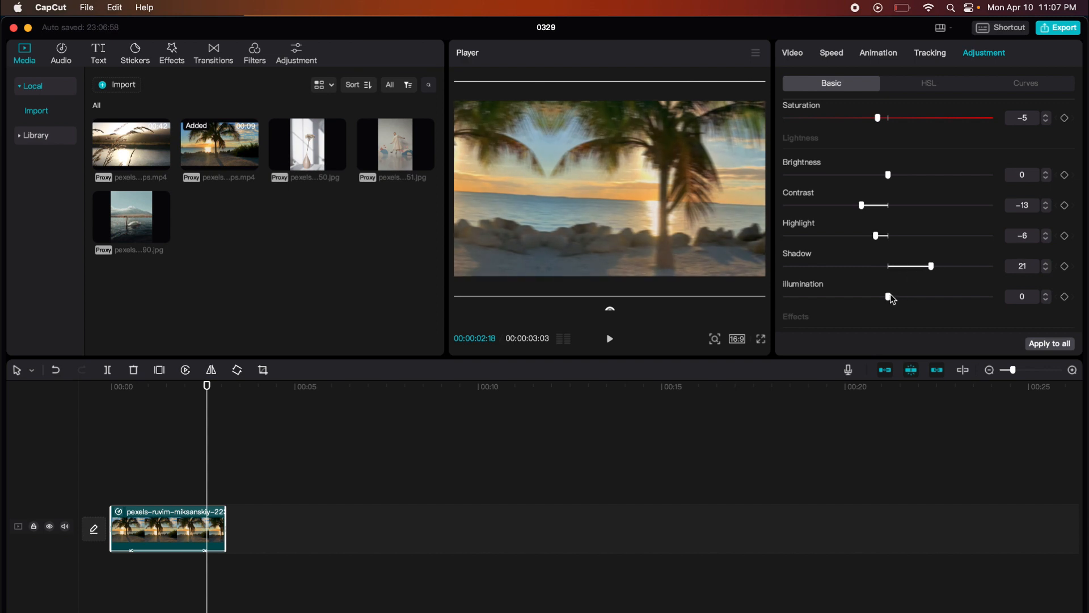
pyautogui.moveTo(889, 296); pyautogui.dragTo(869, 296)
# Set the clip's Sharpen effect to 42 and Fade to 4.
pyautogui.scroll(-3, 869, 300)
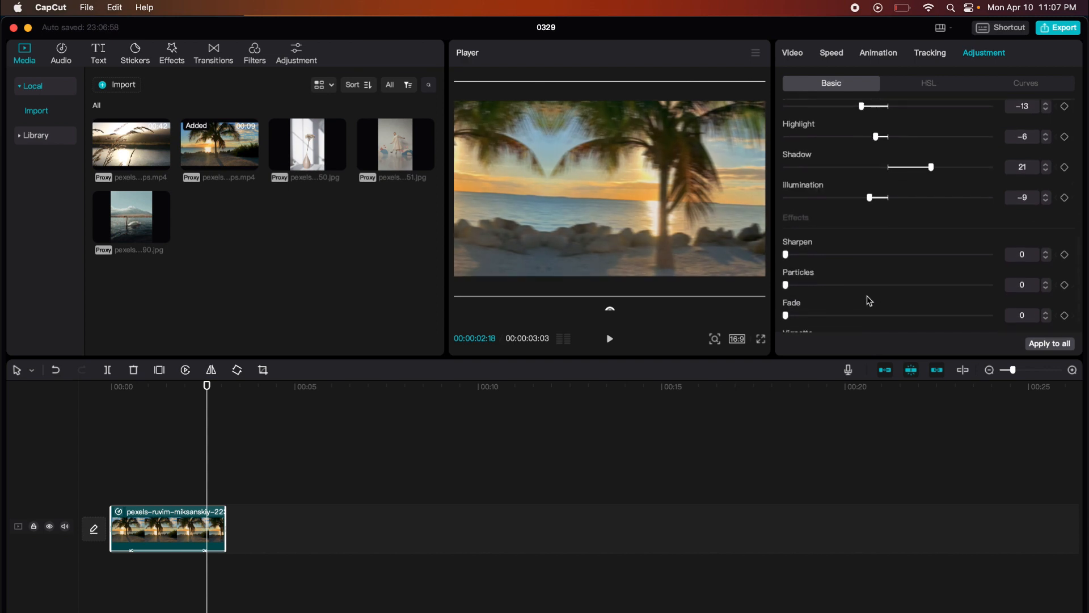
pyautogui.scroll(-1, 869, 300)
pyautogui.moveTo(785, 234); pyautogui.dragTo(871, 234)
pyautogui.moveTo(817, 264); pyautogui.dragTo(888, 337)
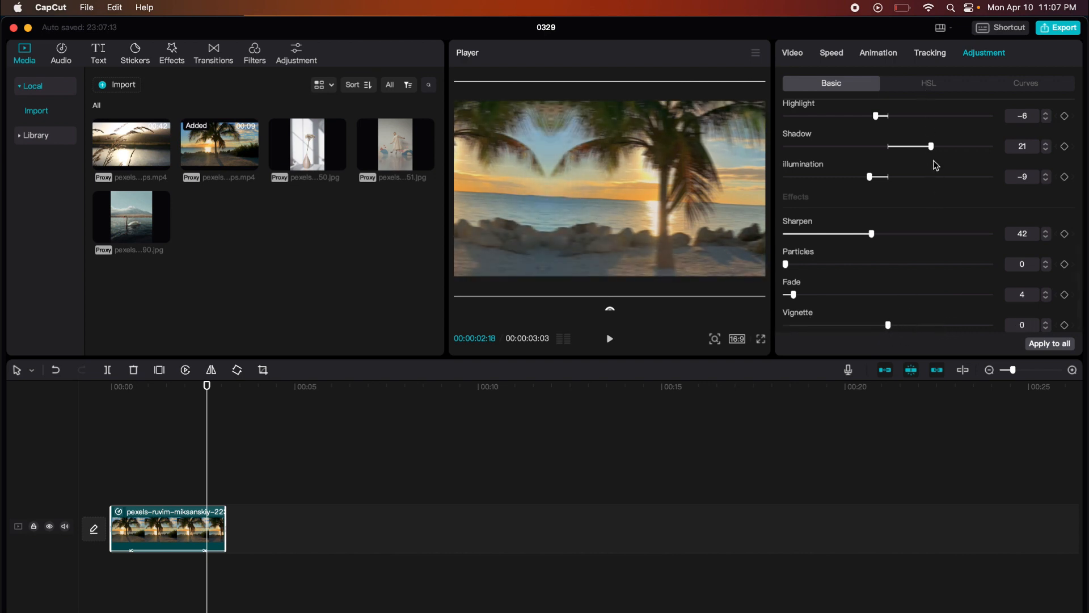
pyautogui.scroll(5, 933, 160)
# Shift the clip's green hue strongly toward cyan and lower the green saturation in the HSL adjustment.
pyautogui.click(934, 84)
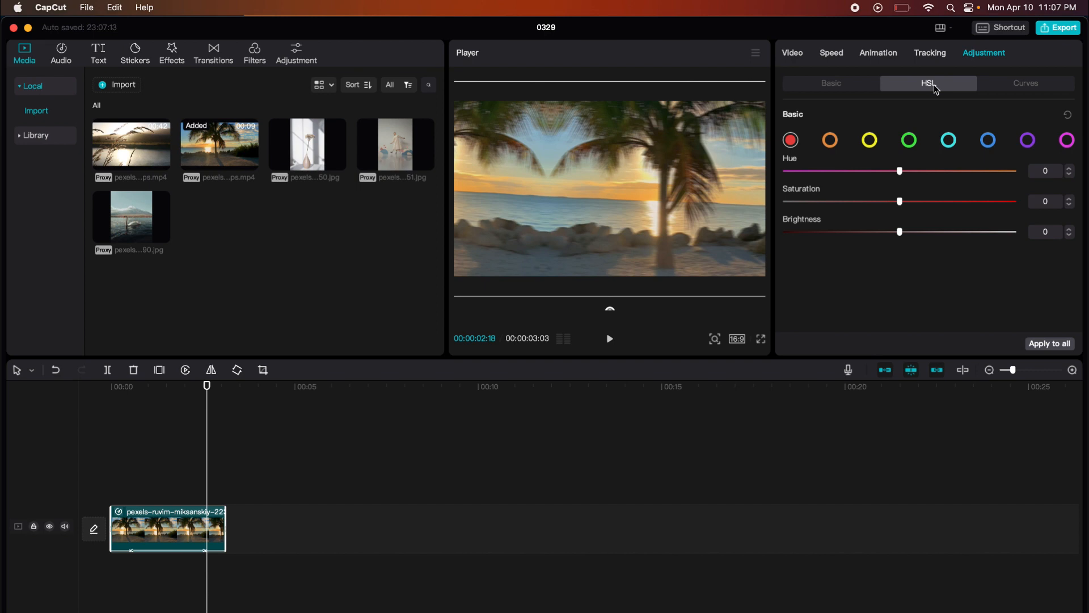
pyautogui.click(838, 143)
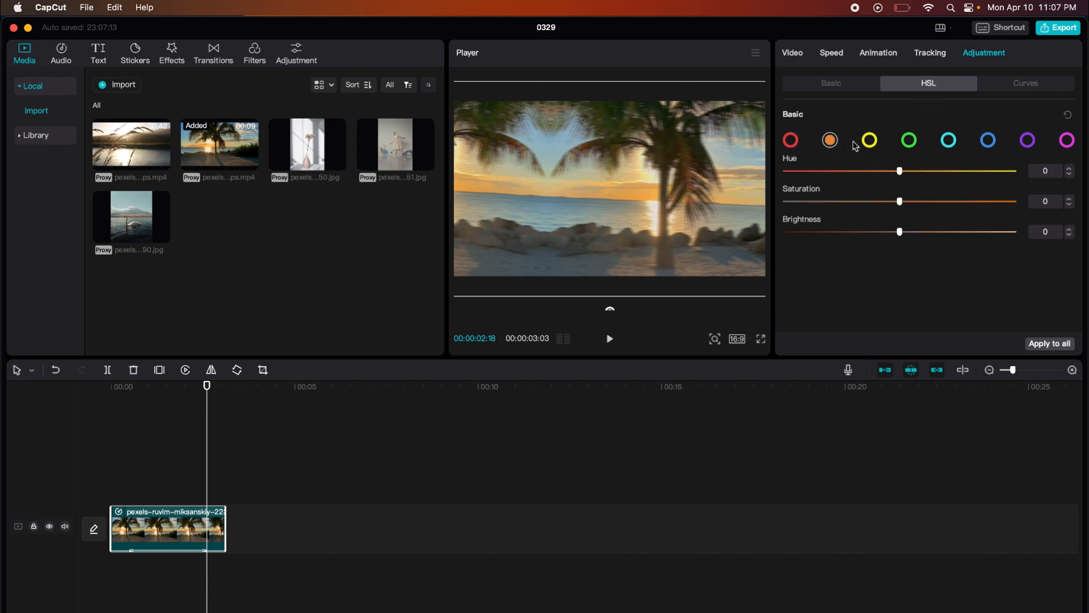
pyautogui.click(873, 143)
pyautogui.click(907, 143)
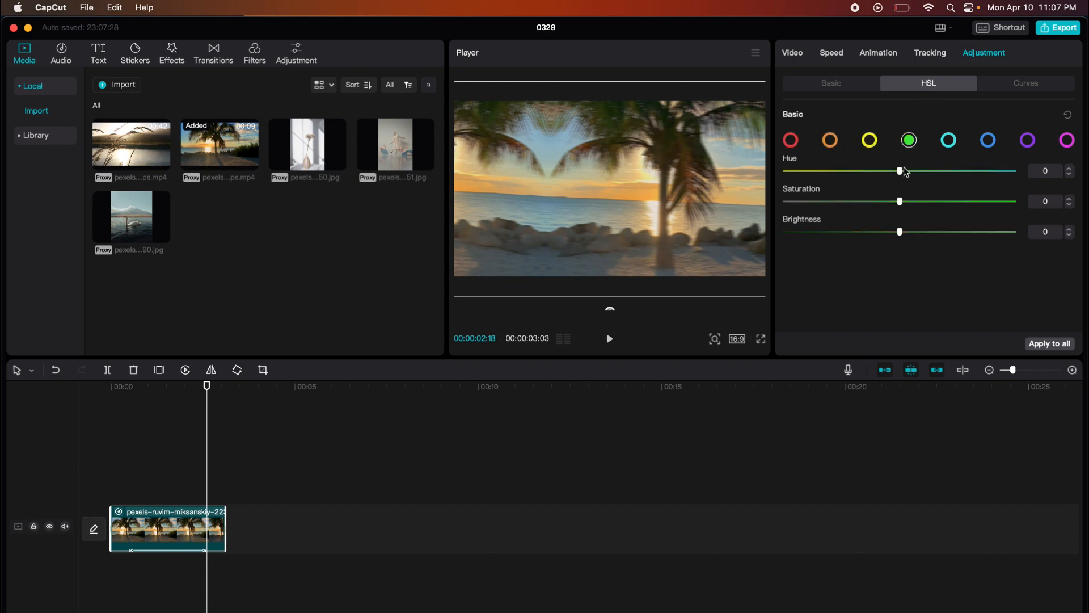
pyautogui.moveTo(904, 171); pyautogui.dragTo(998, 176)
pyautogui.moveTo(899, 201); pyautogui.dragTo(842, 203)
# Examine the Curves adjustment options for the clip, including the Brightness (Luma) curve.
pyautogui.click(1025, 85)
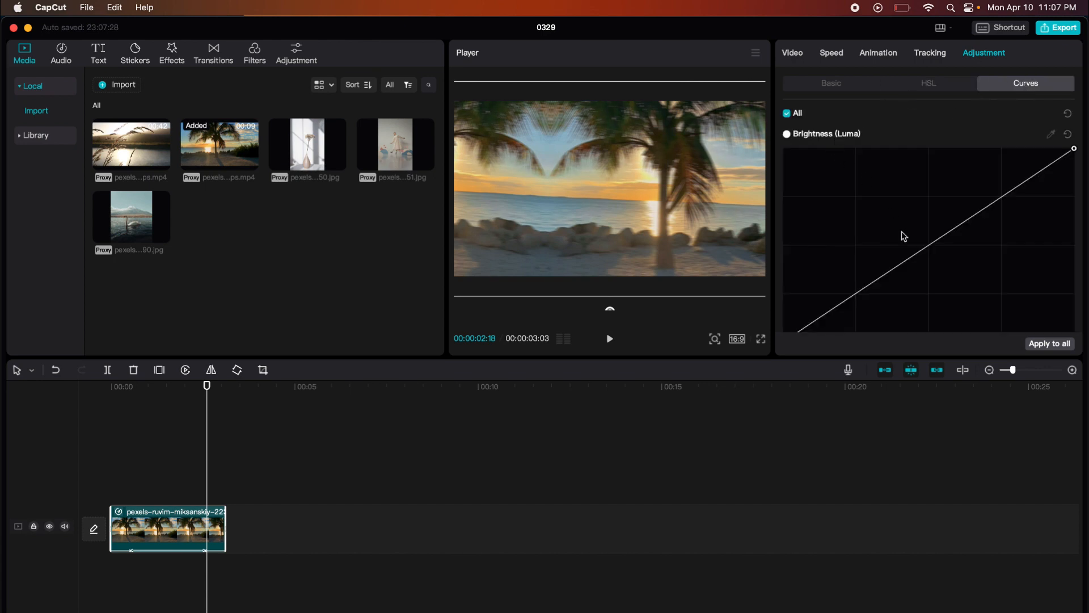
pyautogui.scroll(-3, 951, 229)
pyautogui.scroll(3, 950, 232)
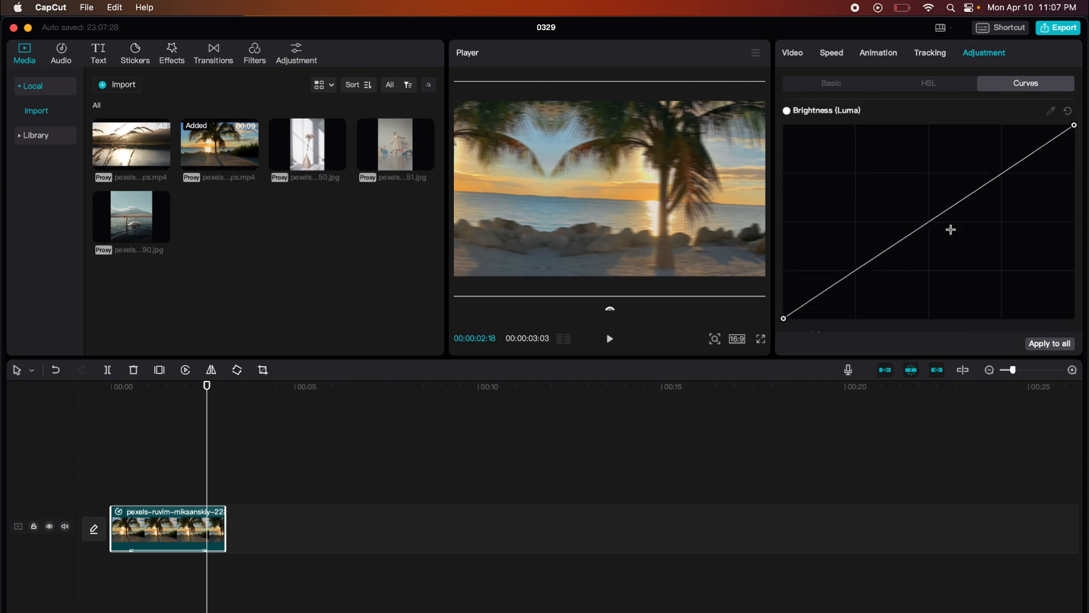
pyautogui.scroll(-8, 950, 228)
pyautogui.scroll(8, 954, 226)
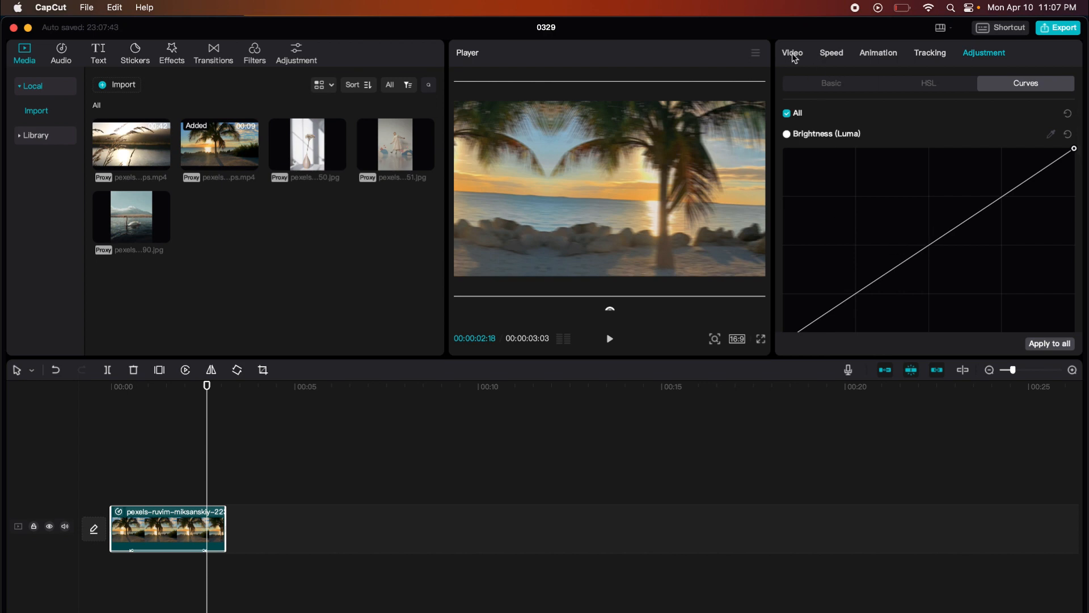
# Move the playhead to 00:00:02:00 and reselect the palm tree clip on the timeline.
pyautogui.moveTo(187, 387); pyautogui.dragTo(160, 390)
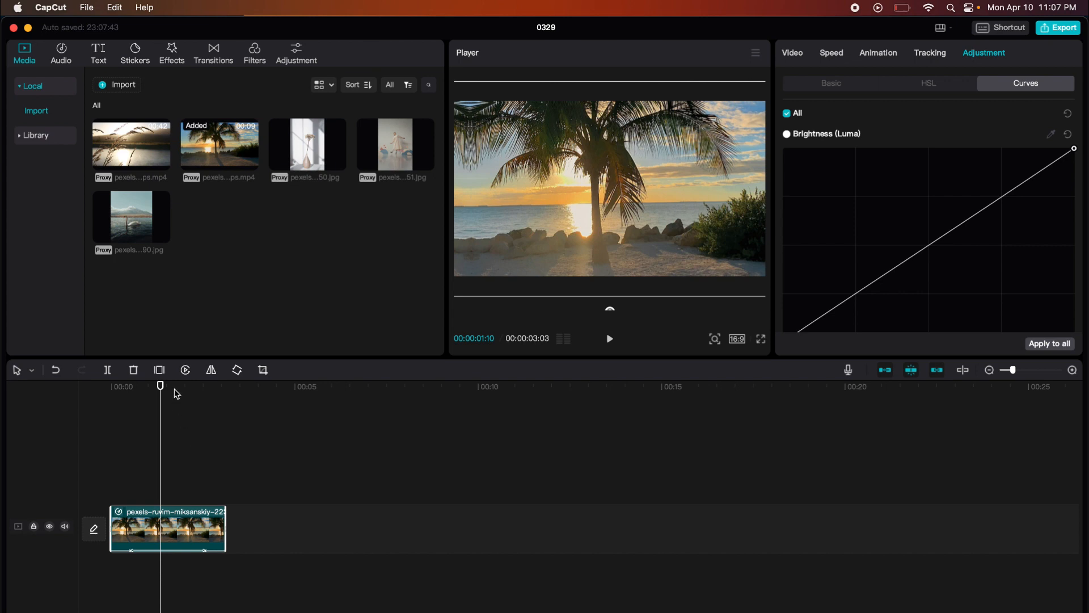
pyautogui.click(185, 389)
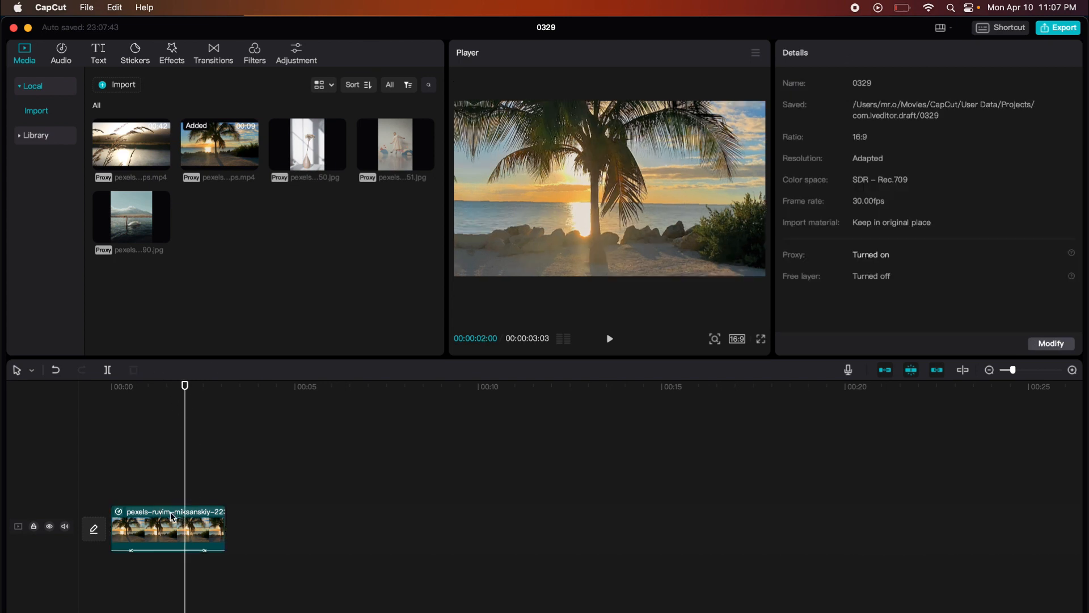
pyautogui.click(171, 514)
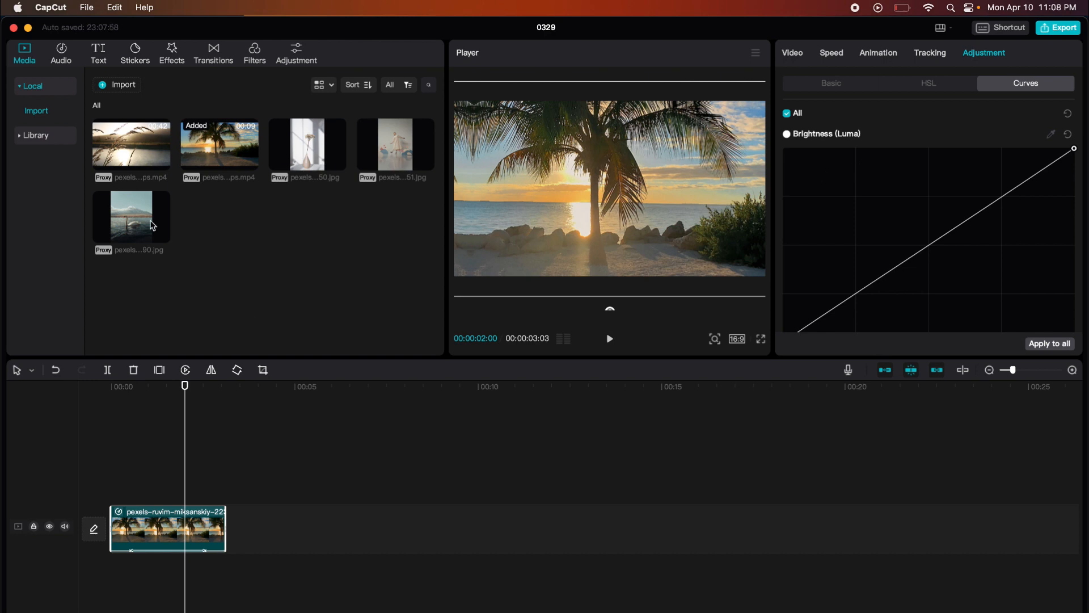
# Browse the songs in the audio library's Trending music list.
pyautogui.click(55, 54)
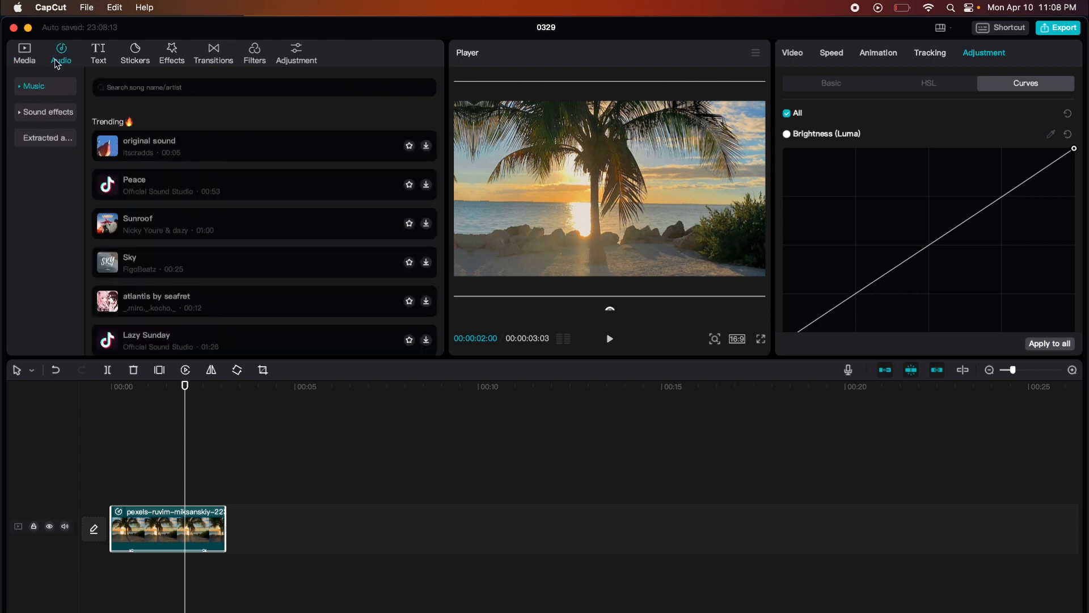
pyautogui.scroll(-5, 221, 180)
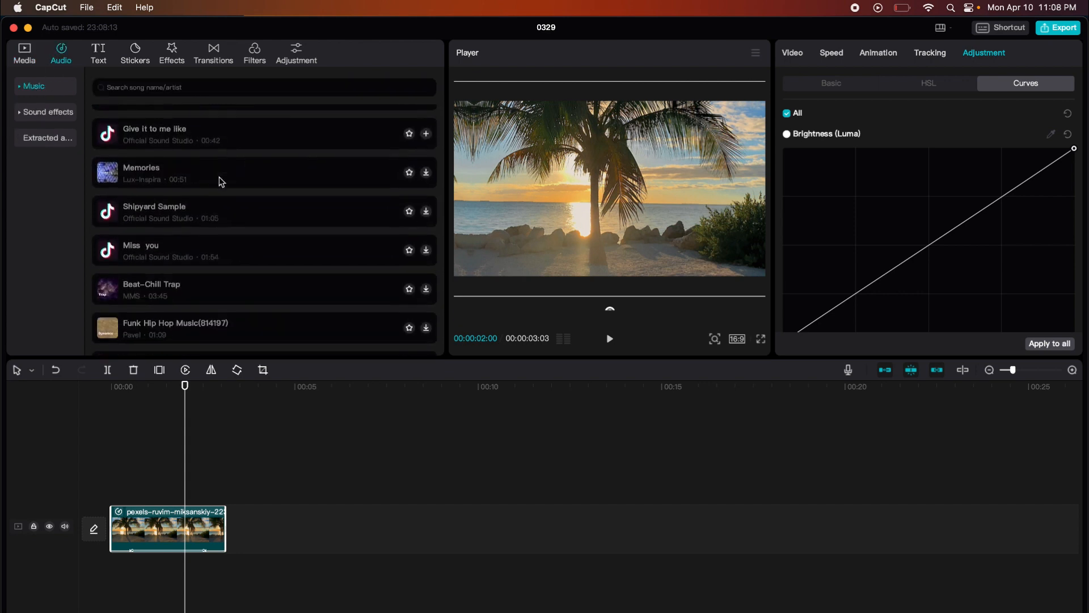
pyautogui.scroll(-10, 221, 180)
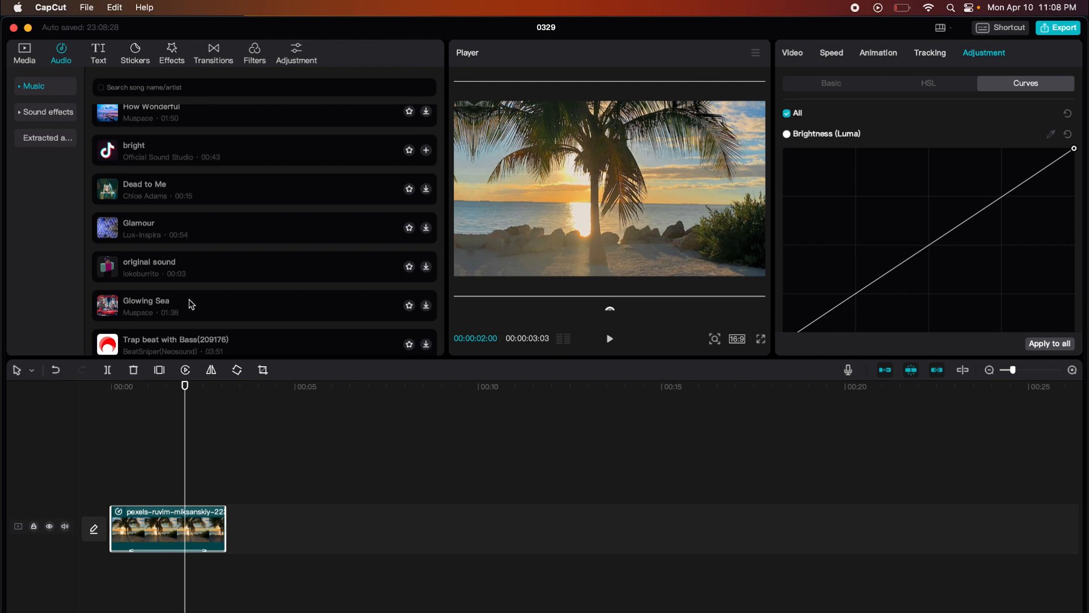
pyautogui.scroll(-4, 189, 298)
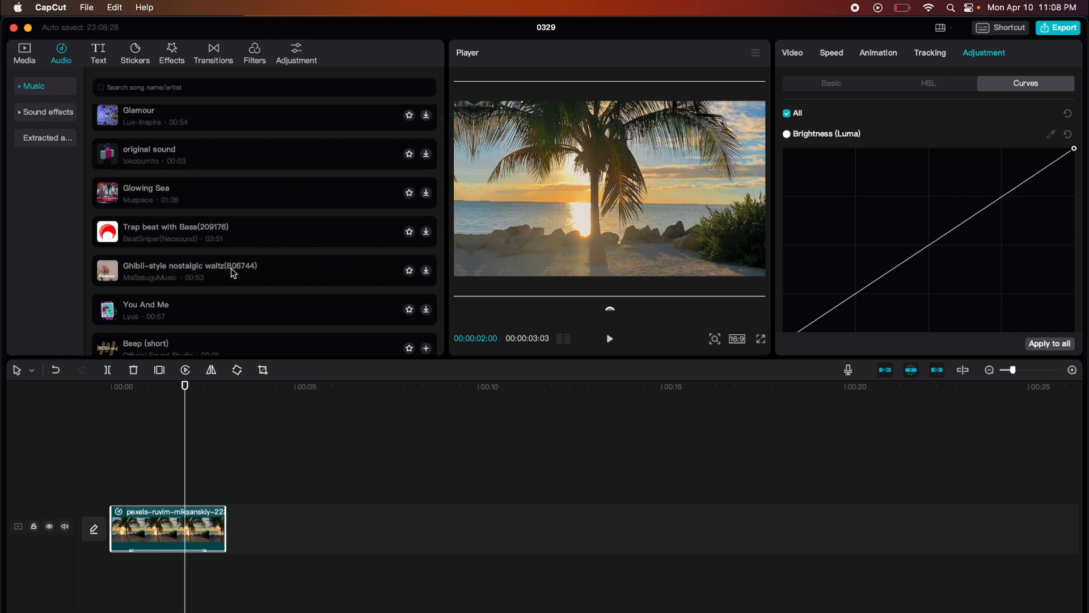
pyautogui.scroll(-2, 231, 268)
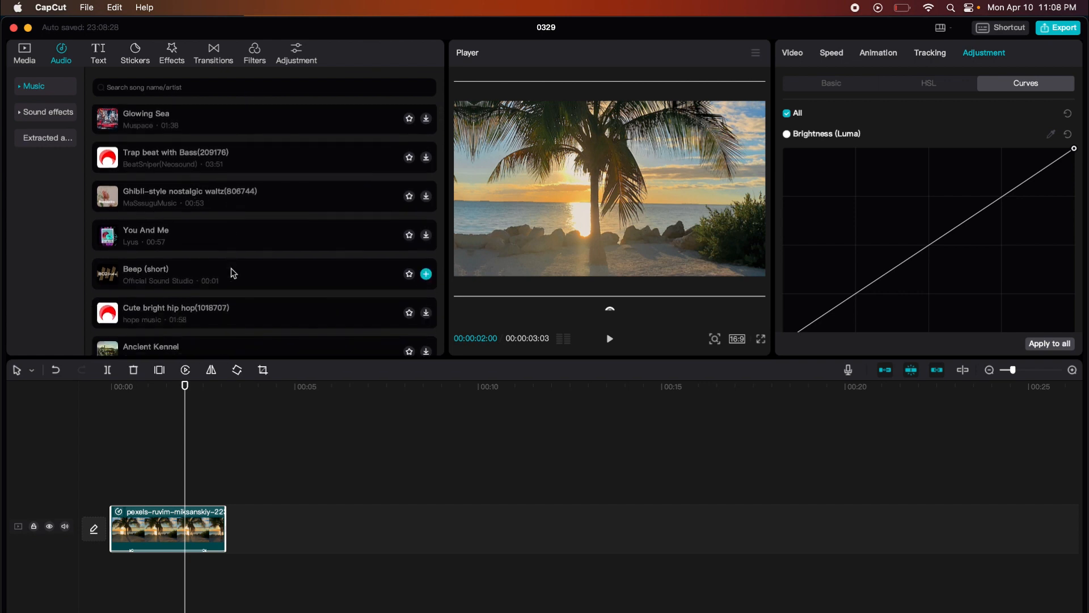
# Preview the Victory sound effect and look through the other Performance sound effects.
pyautogui.click(49, 111)
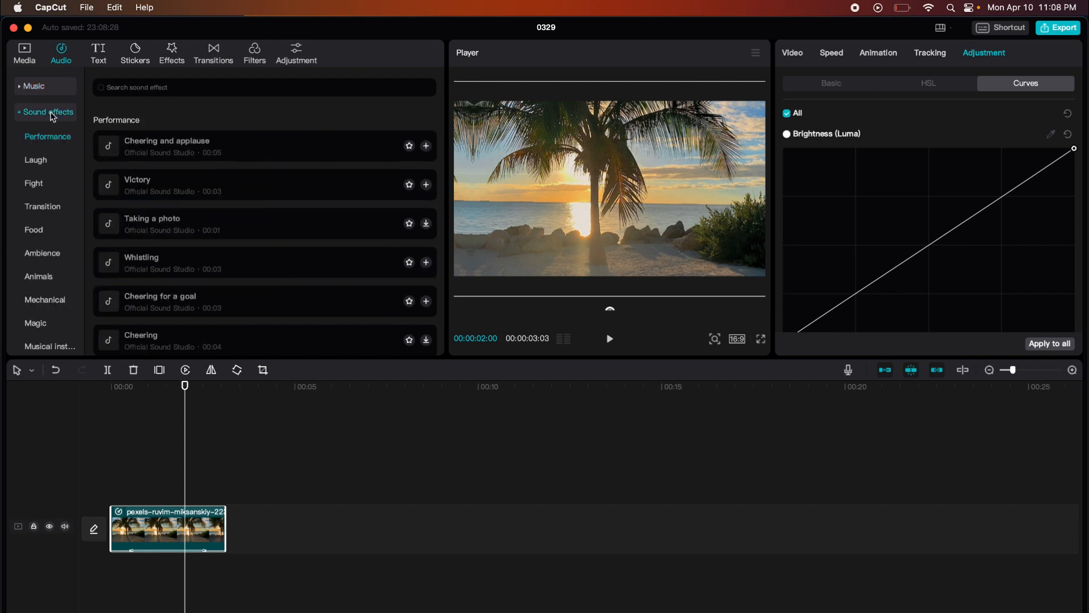
pyautogui.click(250, 184)
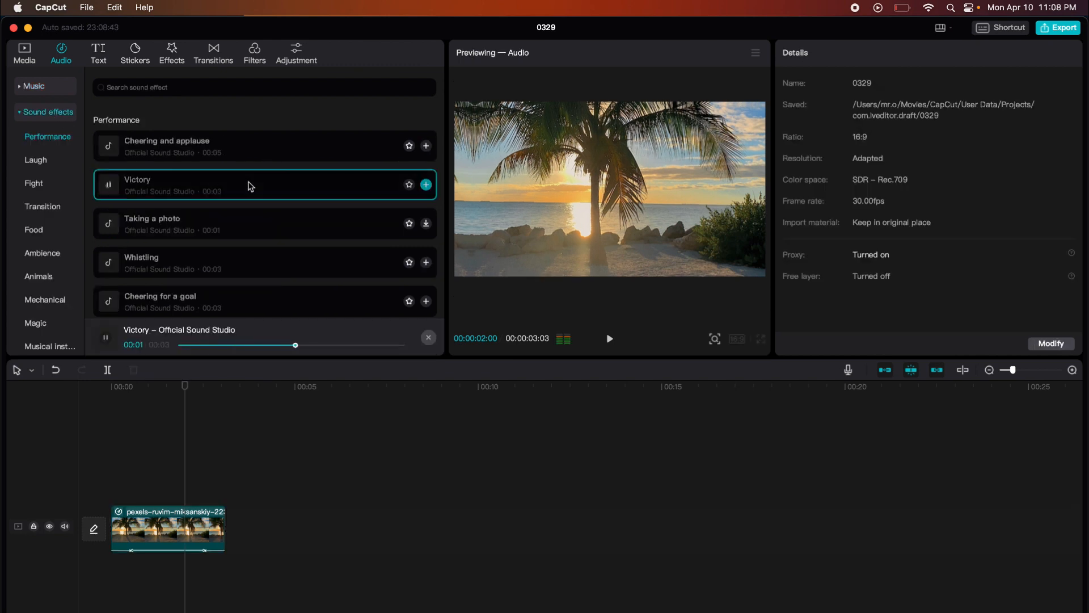
pyautogui.scroll(-5, 248, 188)
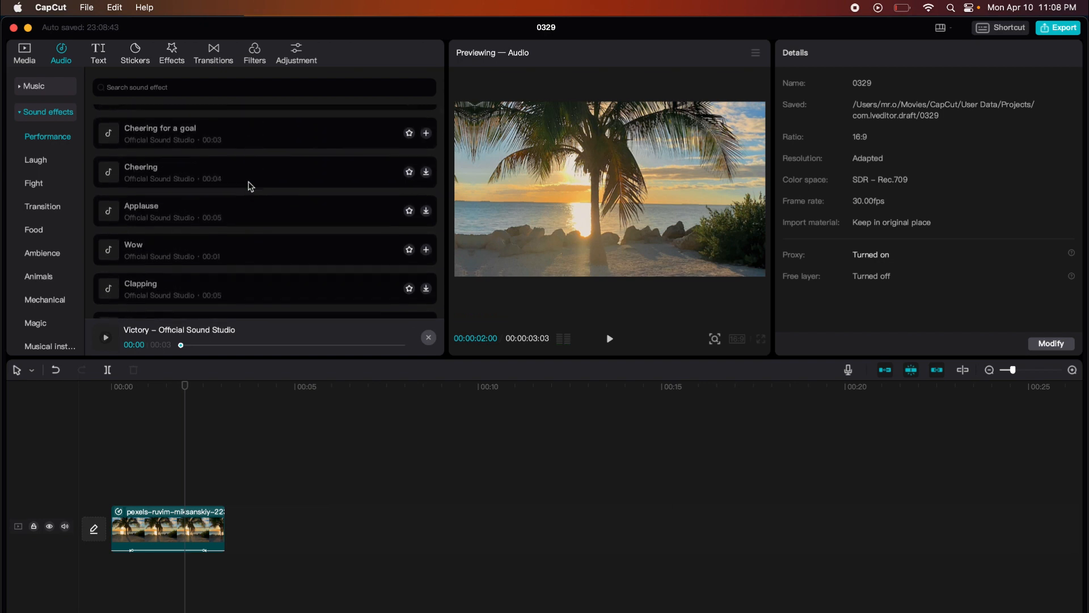
pyautogui.scroll(-2, 244, 198)
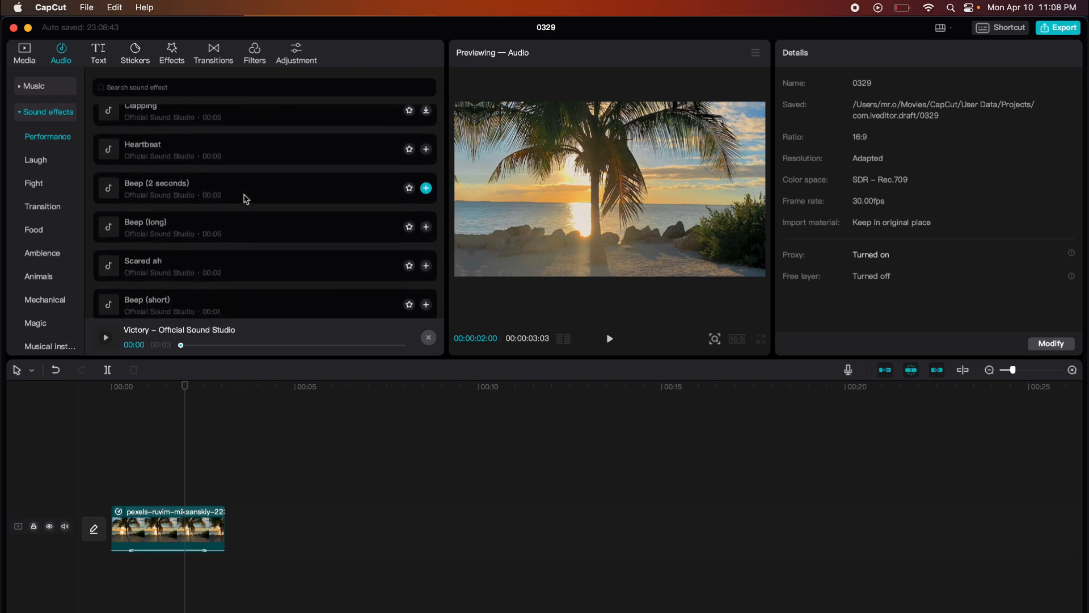
pyautogui.scroll(-2, 227, 221)
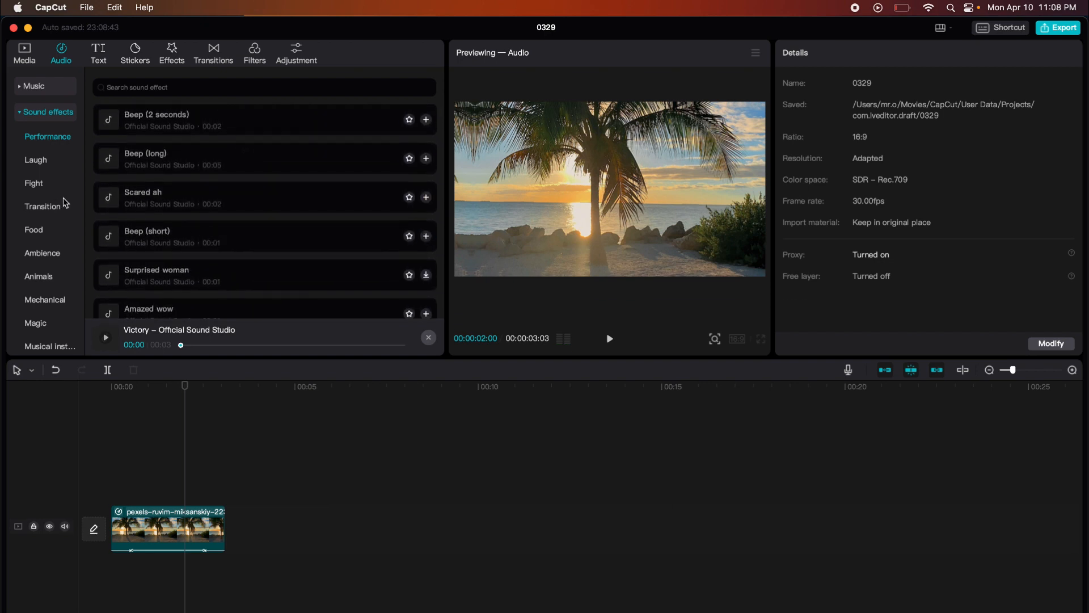
# Look through further sound effect categories, including Food and Magic, and preview the Computer magic sound.
pyautogui.click(55, 208)
pyautogui.click(46, 230)
pyautogui.scroll(-2, 44, 264)
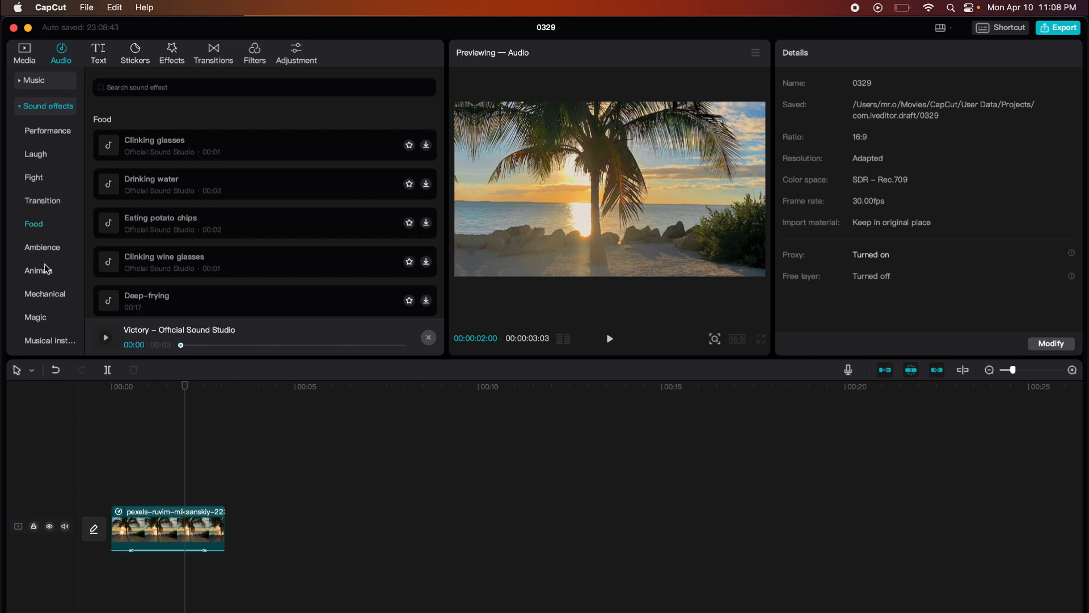
pyautogui.click(44, 268)
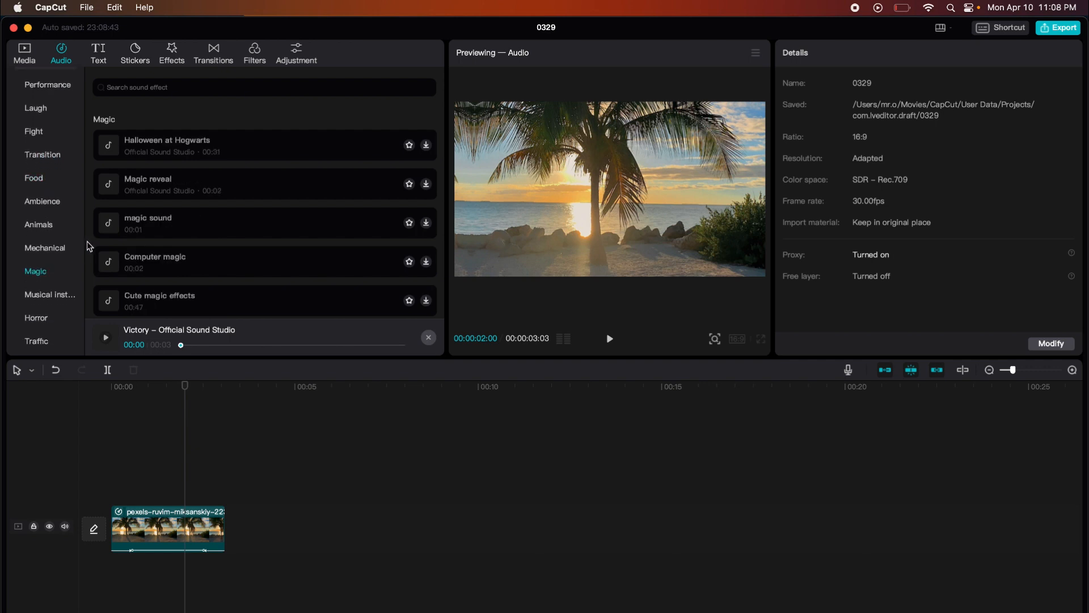
pyautogui.click(253, 261)
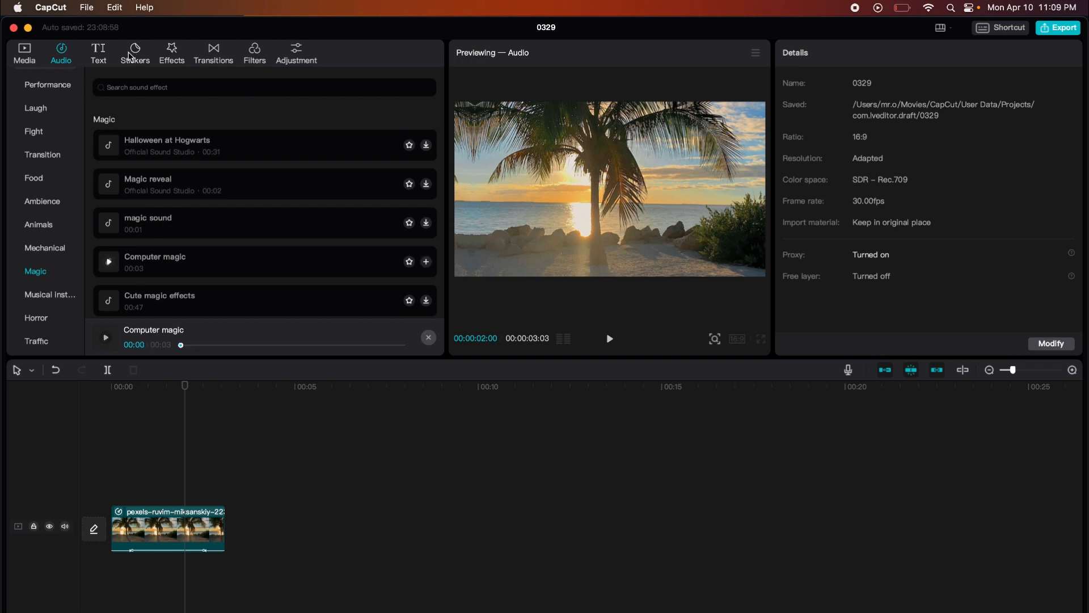
# Examine the default text, the text effects and the Trending text templates.
pyautogui.click(99, 53)
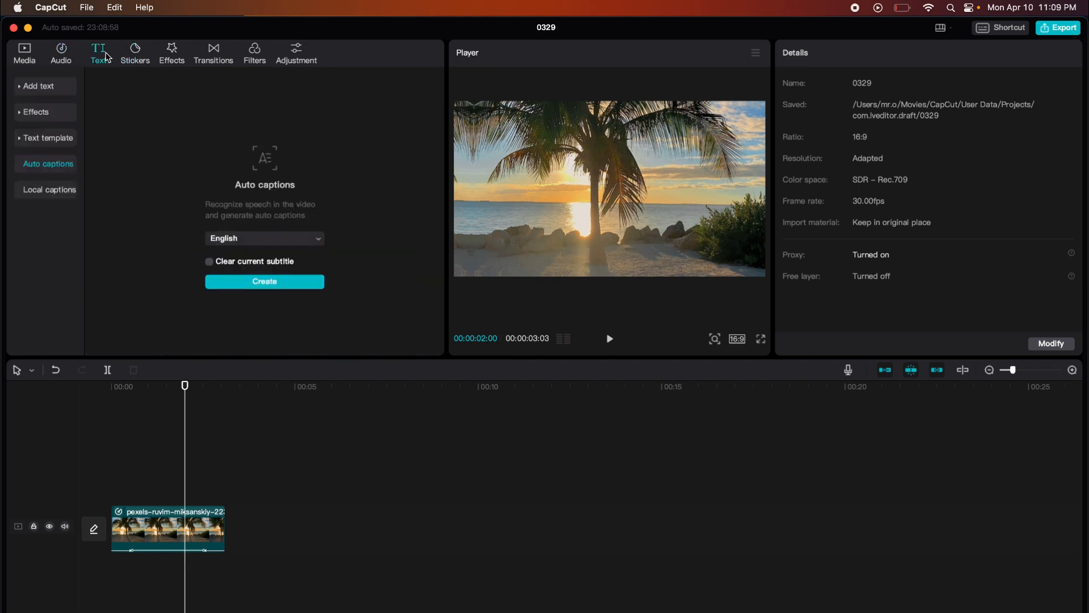
pyautogui.click(54, 85)
pyautogui.moveTo(115, 112)
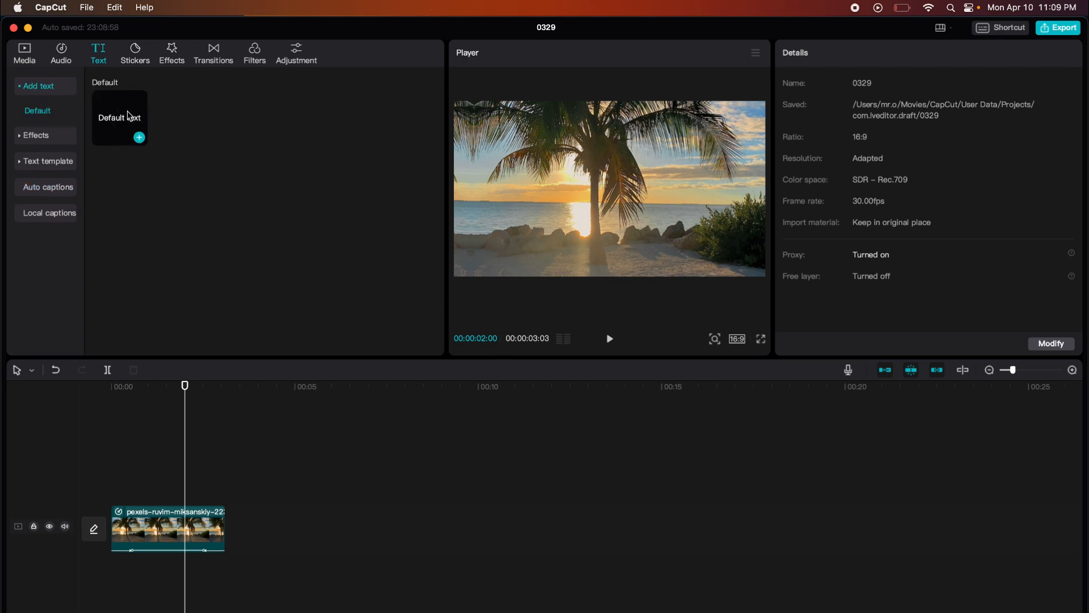
pyautogui.click(52, 135)
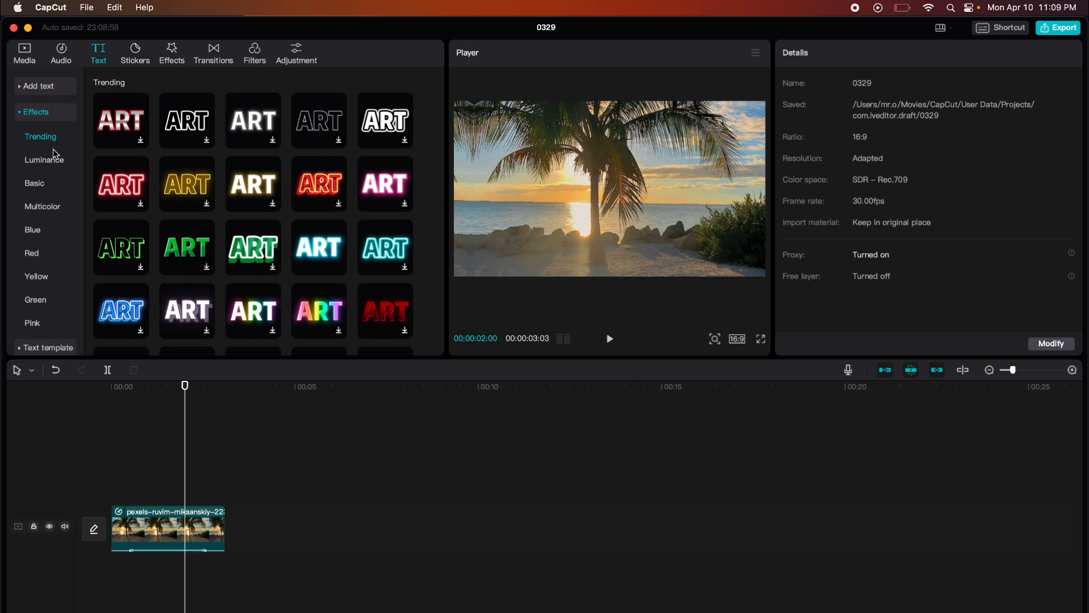
pyautogui.click(39, 113)
pyautogui.click(48, 142)
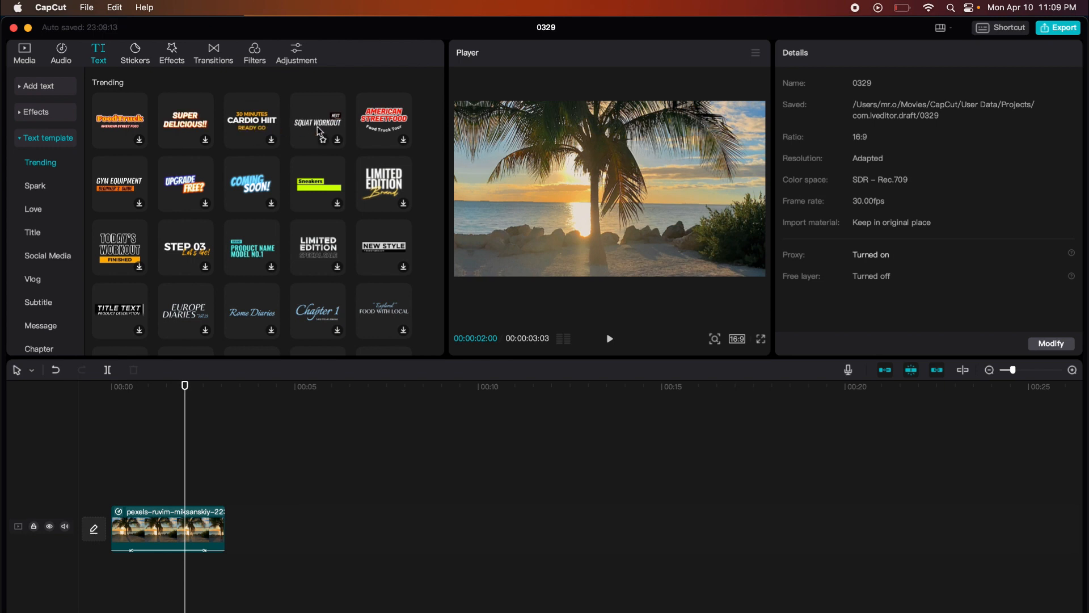
# Add the Trending "Sneakers / shop now at Brand" text template to the timeline and shift it above the palm tree clip.
pyautogui.click(316, 185)
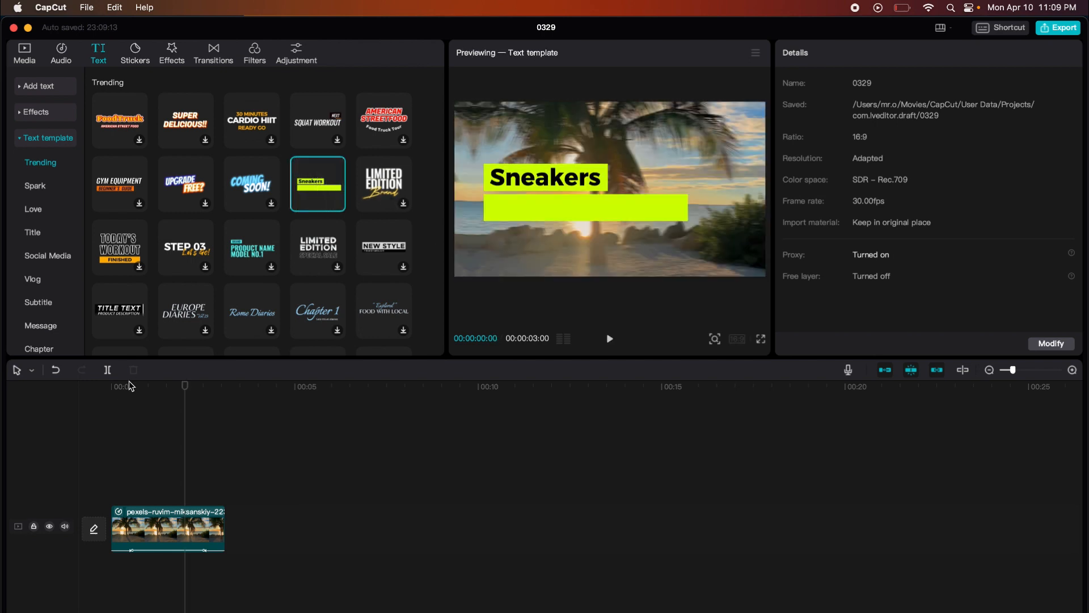
pyautogui.click(338, 203)
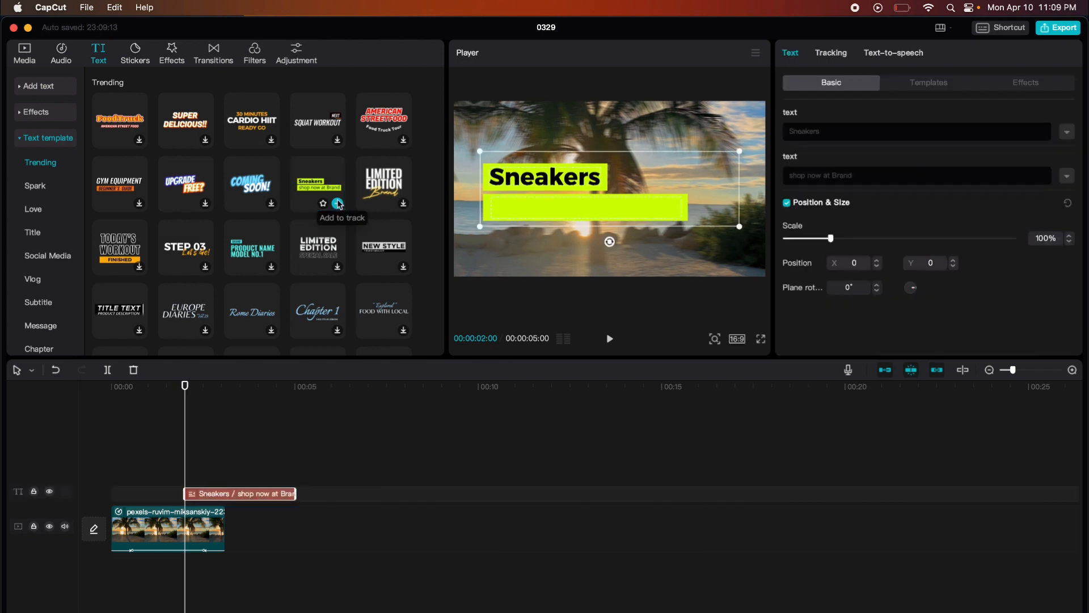
pyautogui.moveTo(222, 493); pyautogui.dragTo(152, 491)
# With the playhead near the start, change the template's second text line to "Welcome TO The Islands".
pyautogui.moveTo(124, 391); pyautogui.dragTo(115, 390)
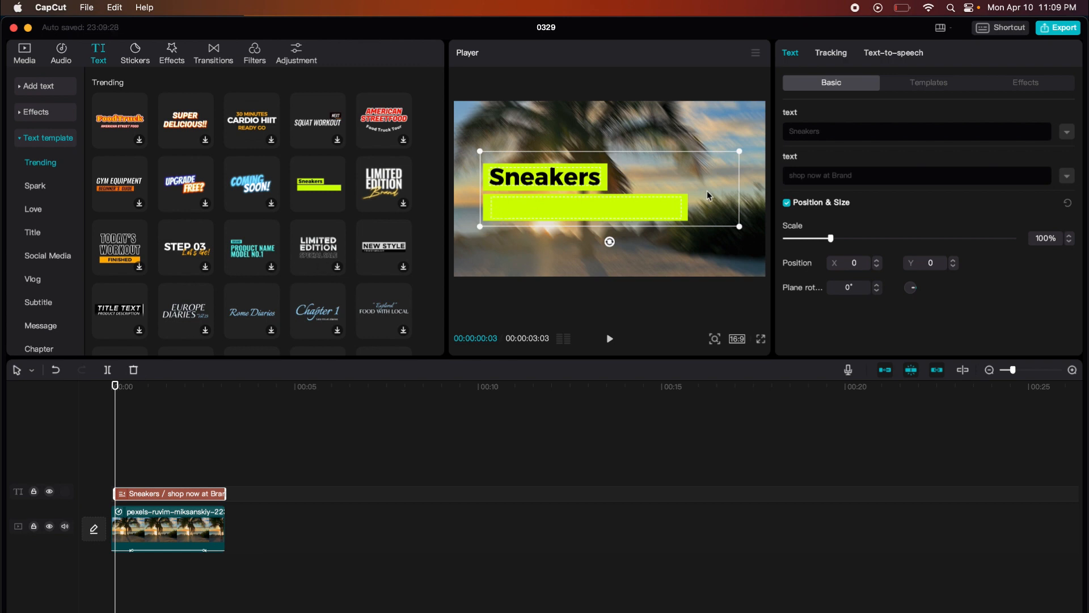
pyautogui.tripleClick(816, 176)
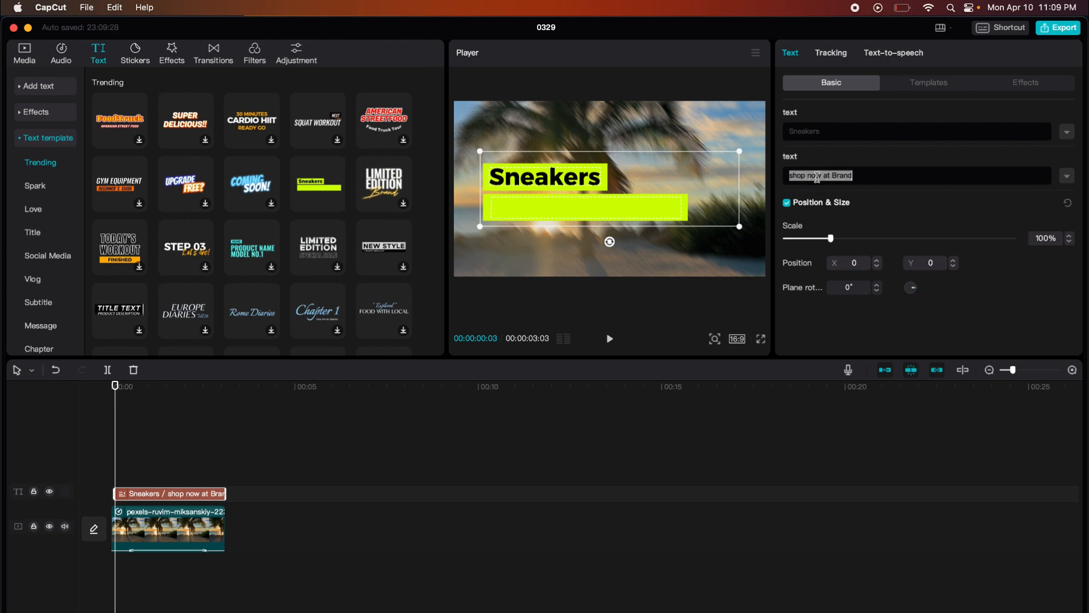
pyautogui.write('Welco')
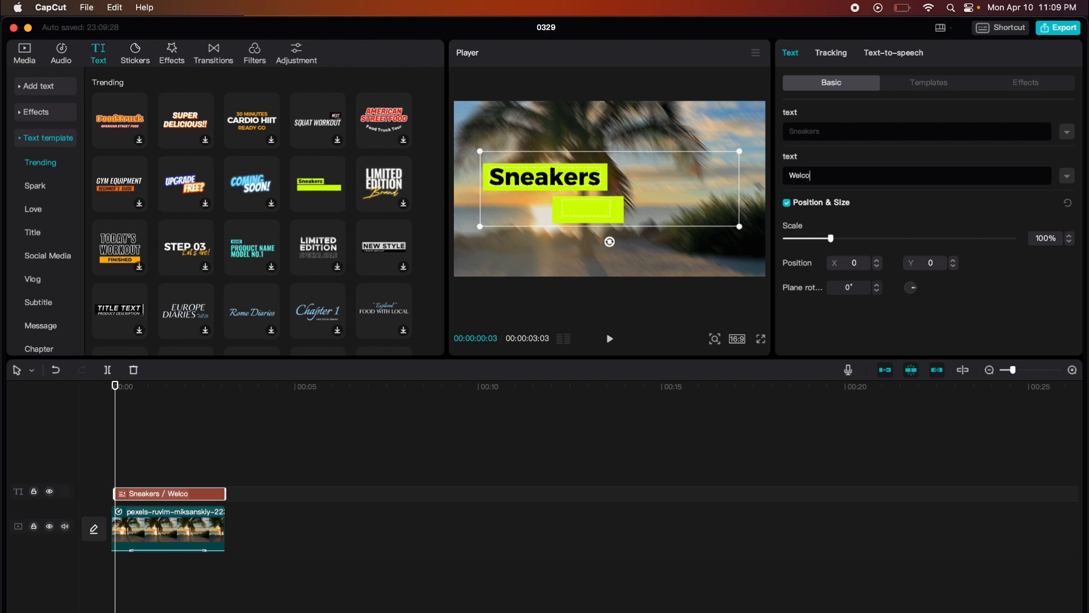
pyautogui.write('me TO ')
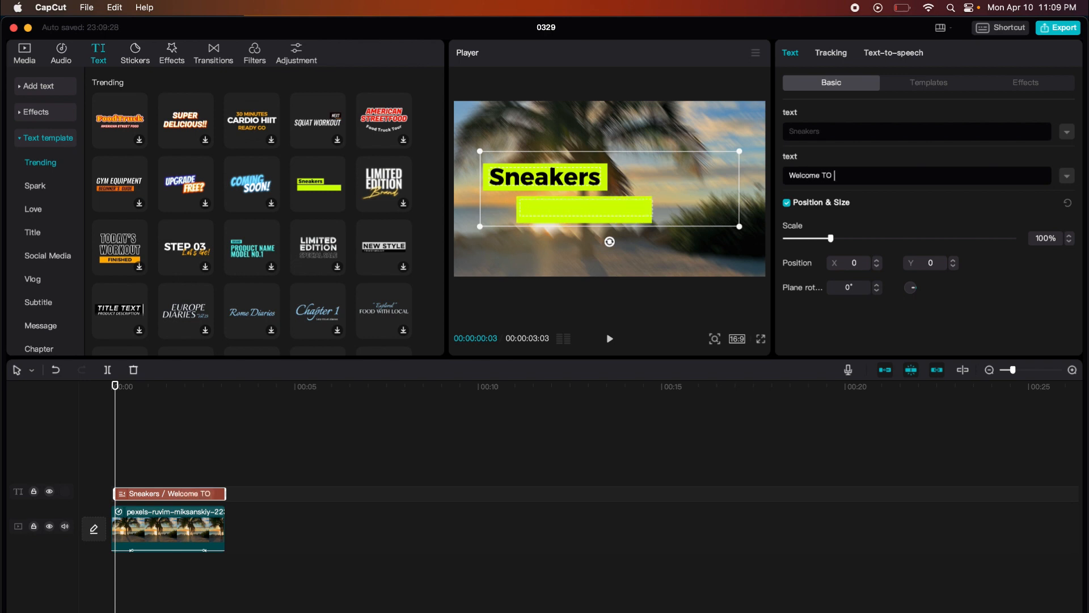
pyautogui.write('The Islands')
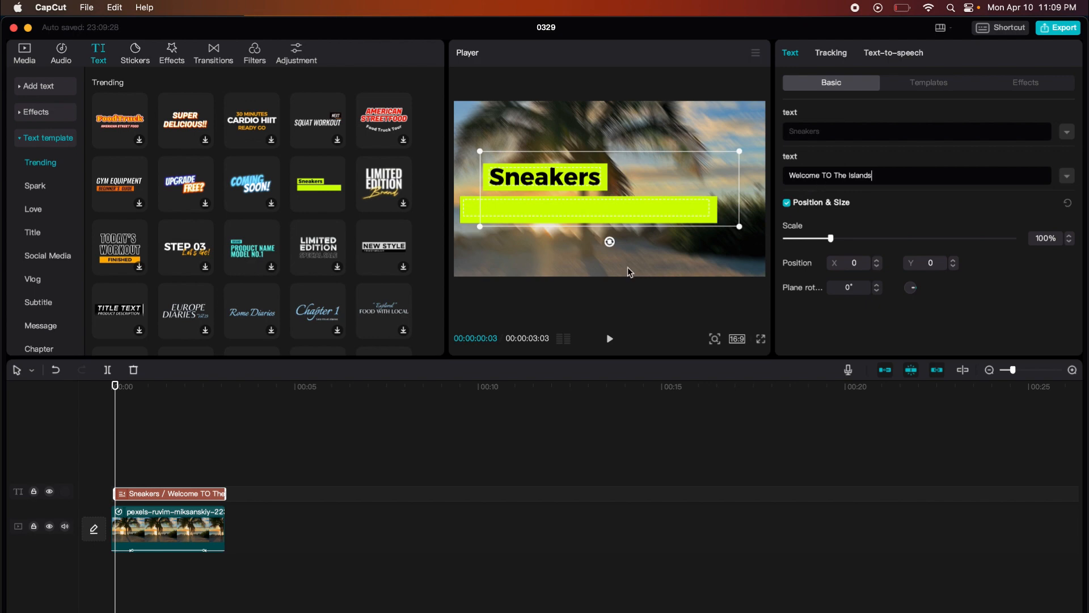
# Play the timeline from the beginning to preview the animated title over the palm tree clip.
pyautogui.click(343, 386)
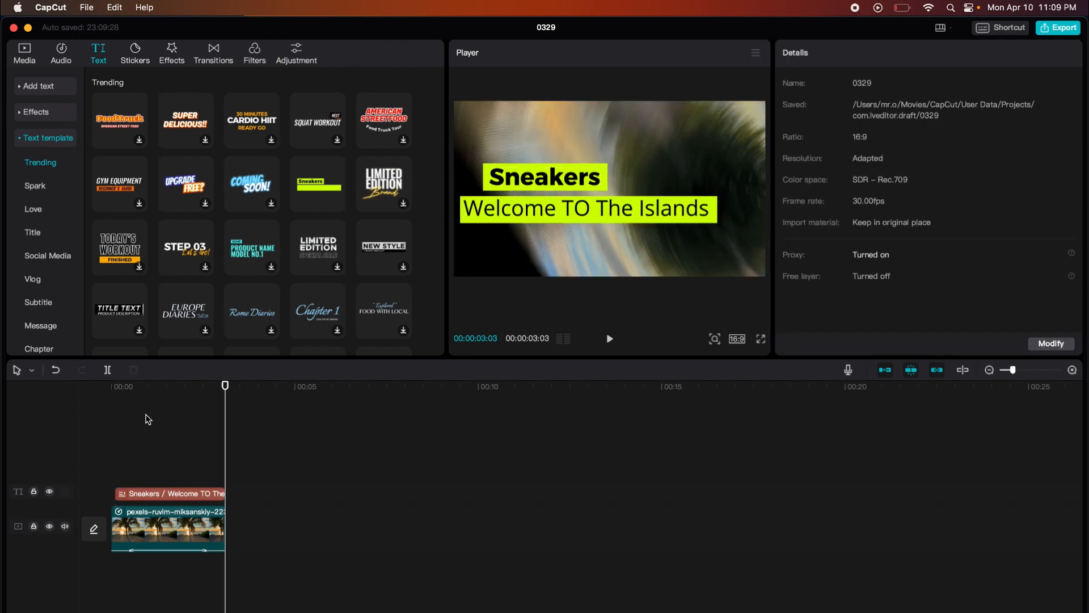
pyautogui.moveTo(164, 387); pyautogui.dragTo(109, 392)
pyautogui.press('space')
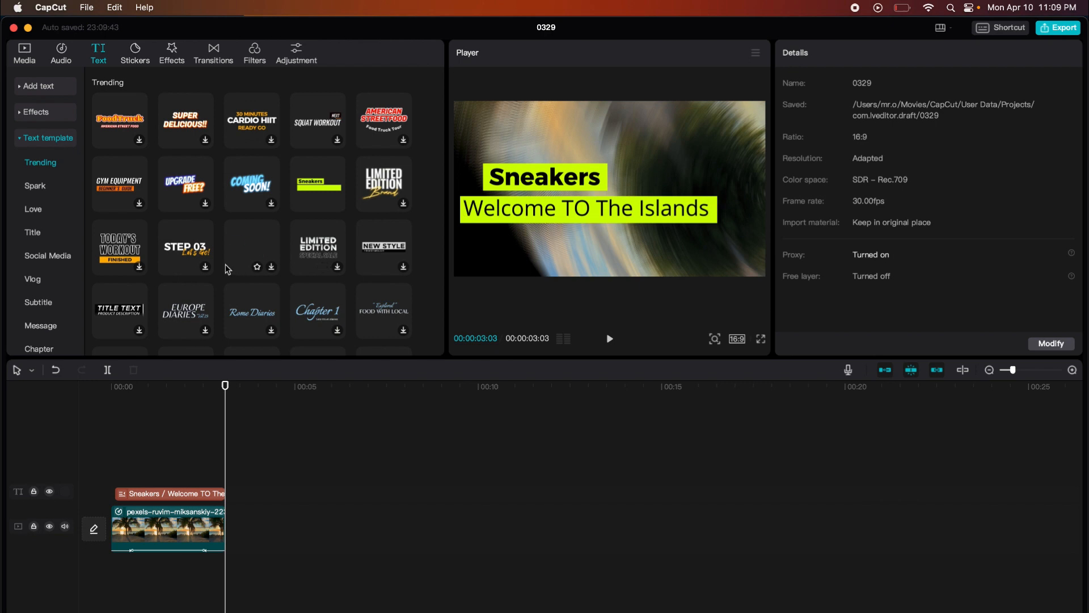
# Examine the Auto captions and Local captions options, moving the playhead to 00:00:00:11.
pyautogui.click(35, 139)
pyautogui.click(39, 163)
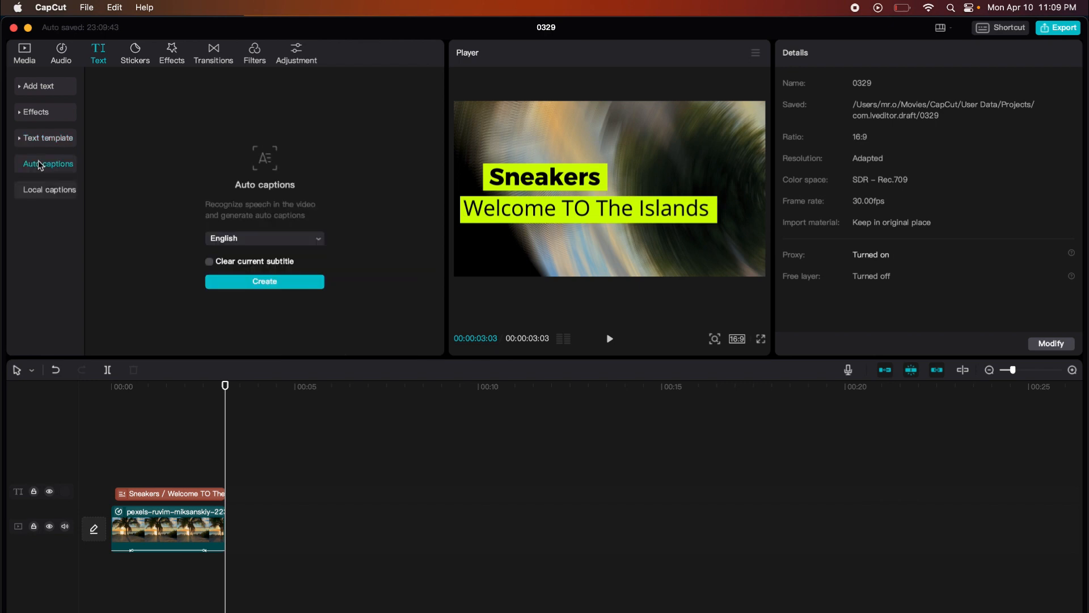
pyautogui.moveTo(225, 386); pyautogui.dragTo(126, 386)
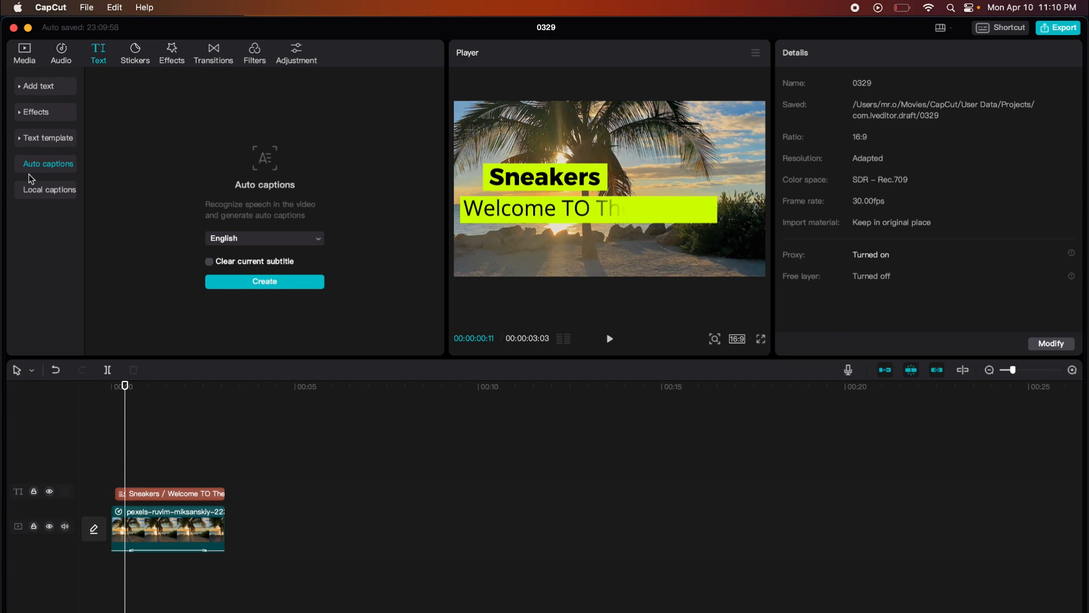
pyautogui.click(57, 192)
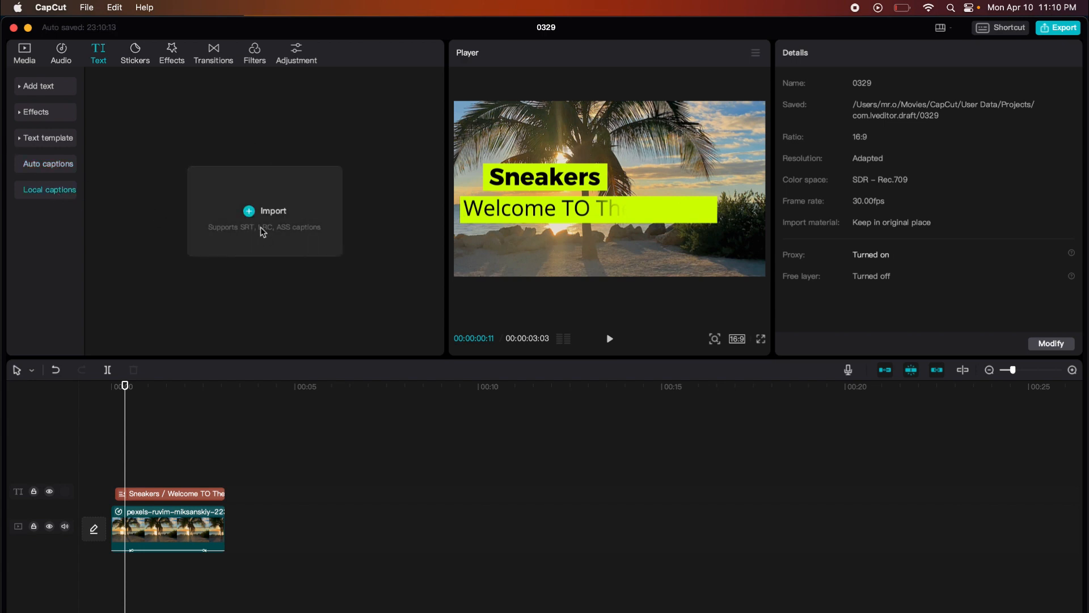
# Add the Trending squinting-face emoji sticker at the playhead and place it in the frame's upper right, at about X 1046, Y 501.
pyautogui.click(136, 51)
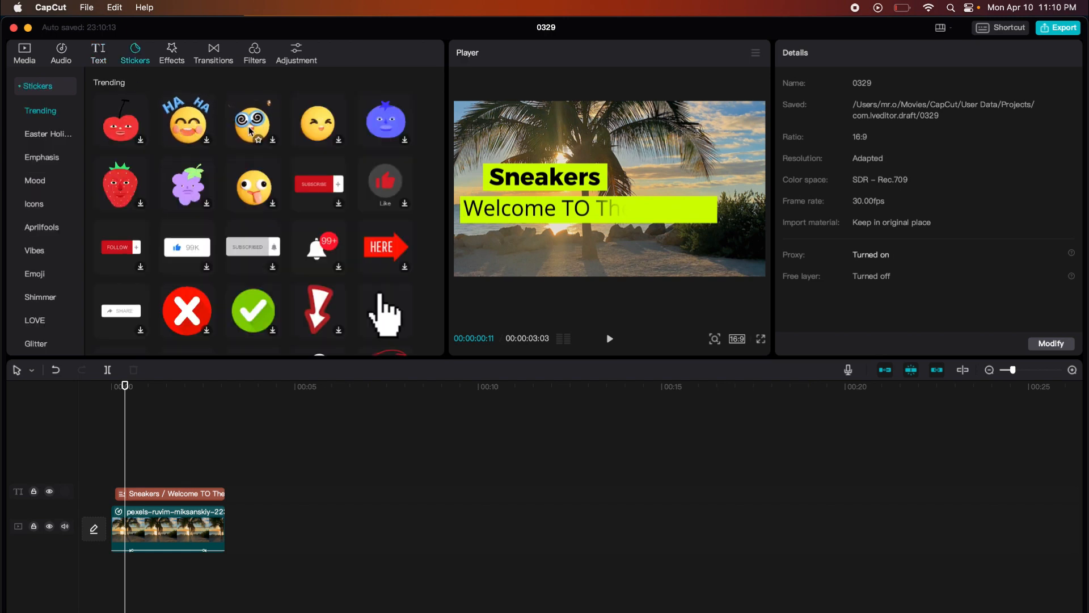
pyautogui.click(307, 121)
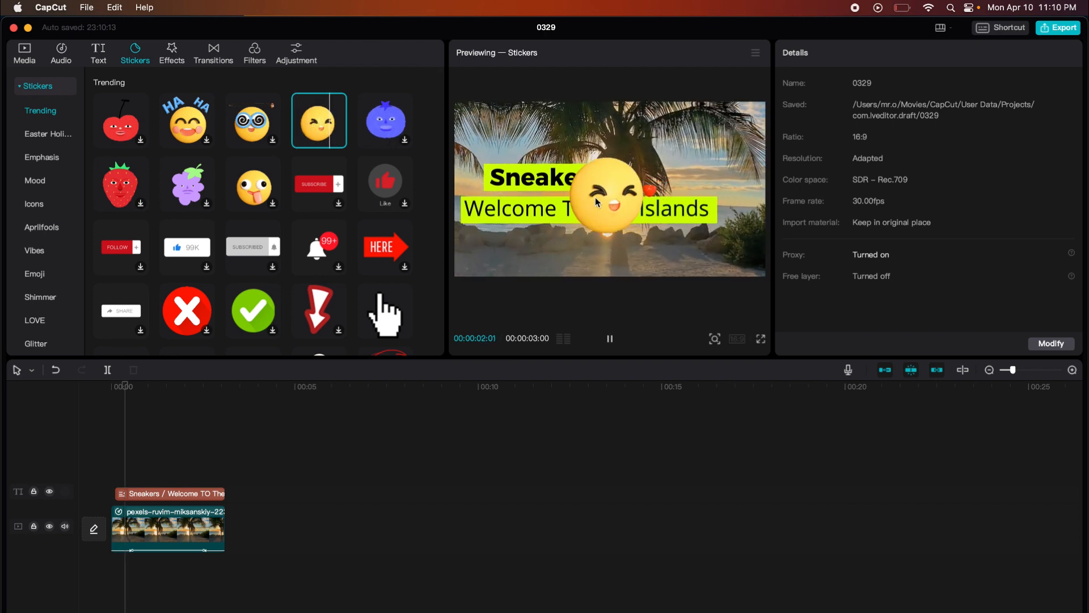
pyautogui.click(338, 139)
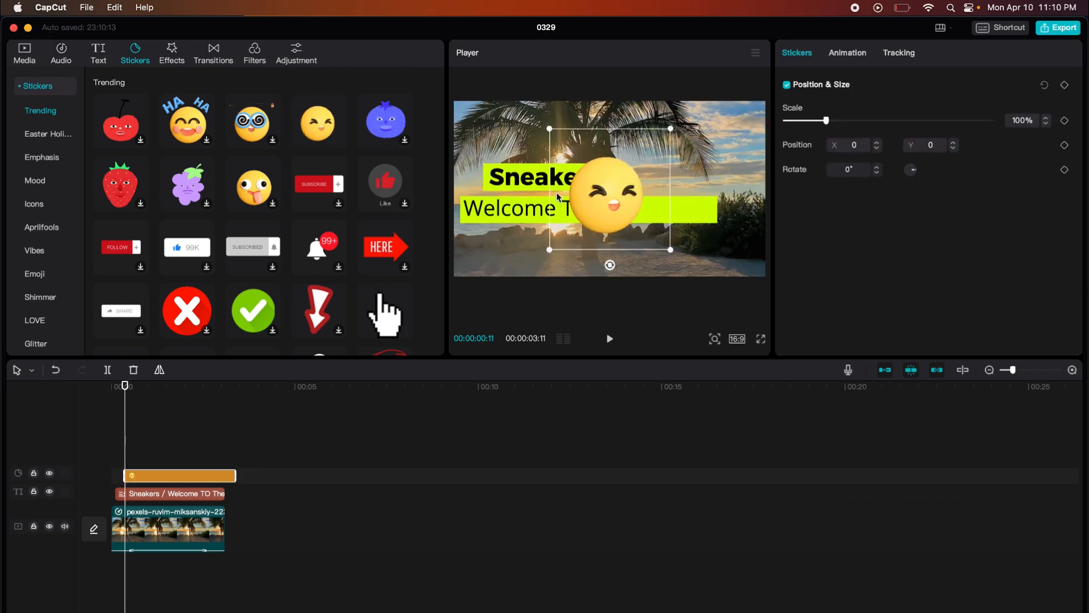
pyautogui.moveTo(557, 192); pyautogui.dragTo(669, 166)
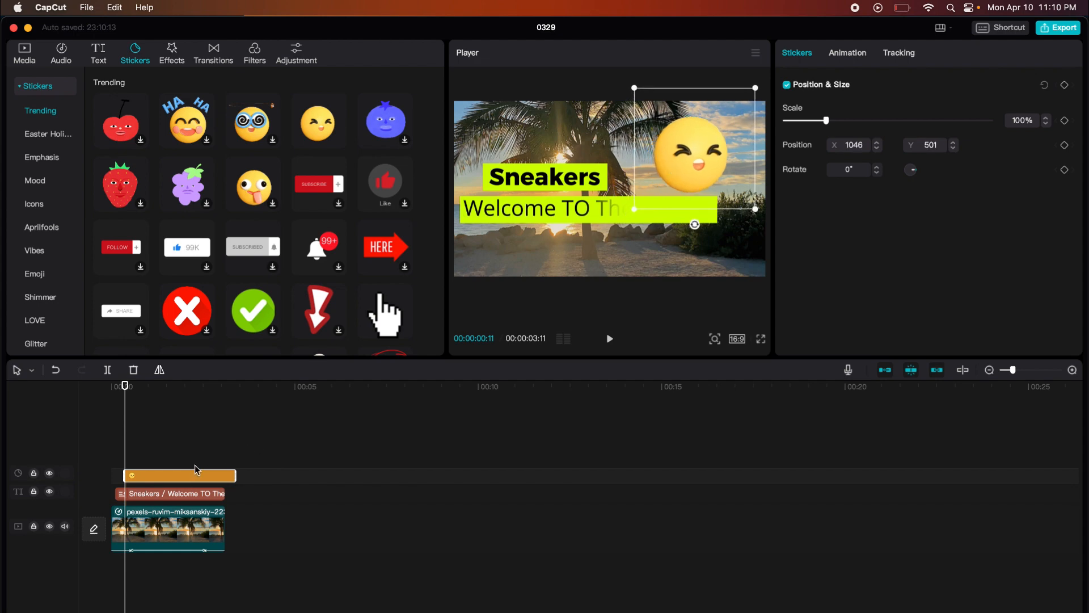
# Shift the emoji sticker's clip to the start of the timeline and play the video from the beginning.
pyautogui.moveTo(193, 481); pyautogui.dragTo(184, 481)
pyautogui.click(114, 392)
pyautogui.press('space')
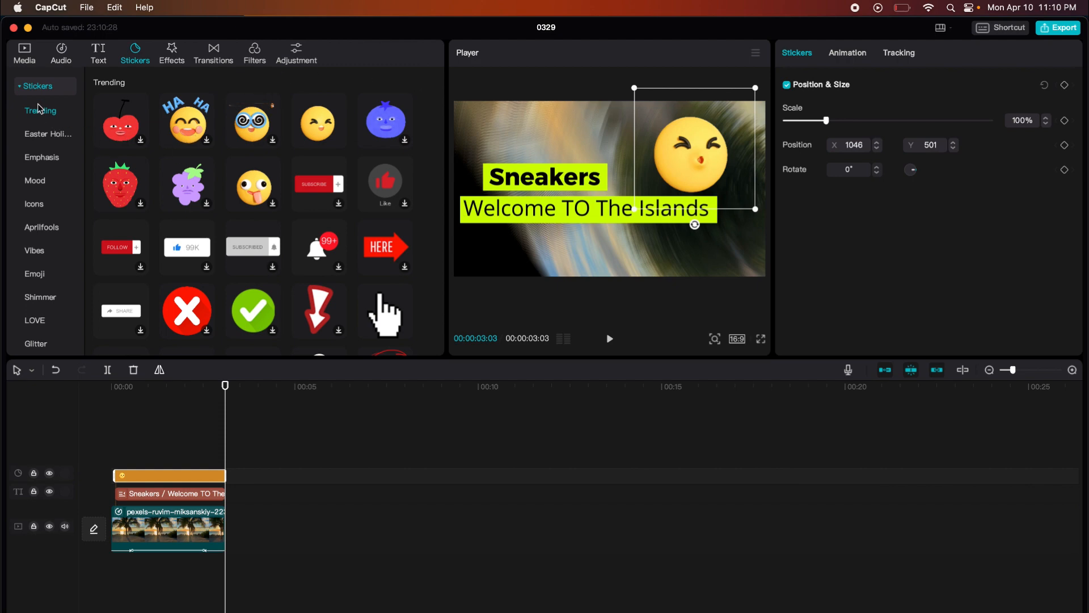
pyautogui.click(35, 86)
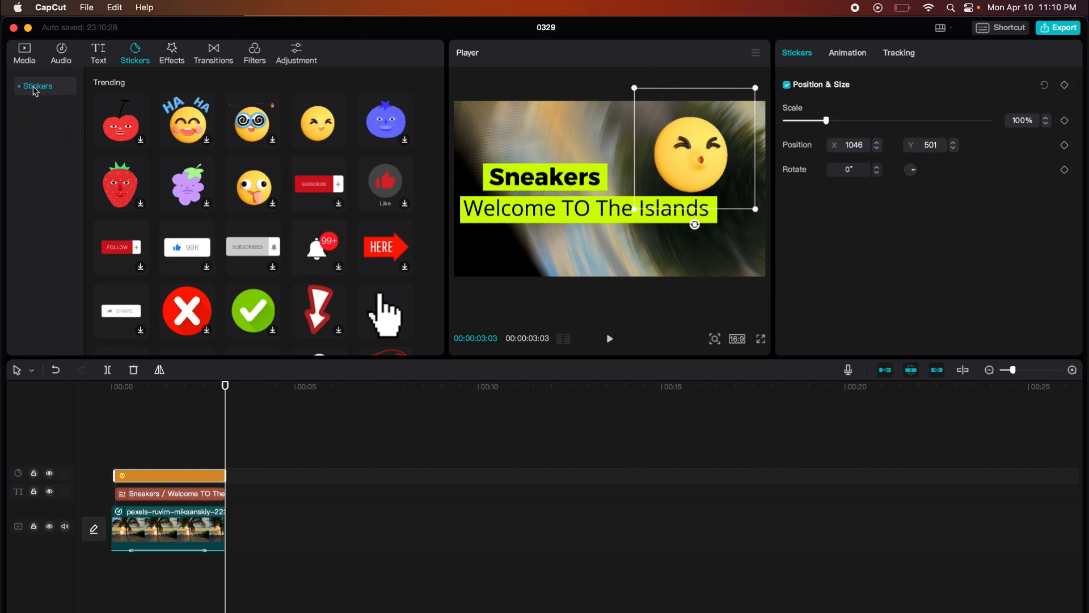
# Examine the Body effects library, viewing the Clone, Selfie, Mask, Funny faces, Mood and Image categories.
pyautogui.click(167, 55)
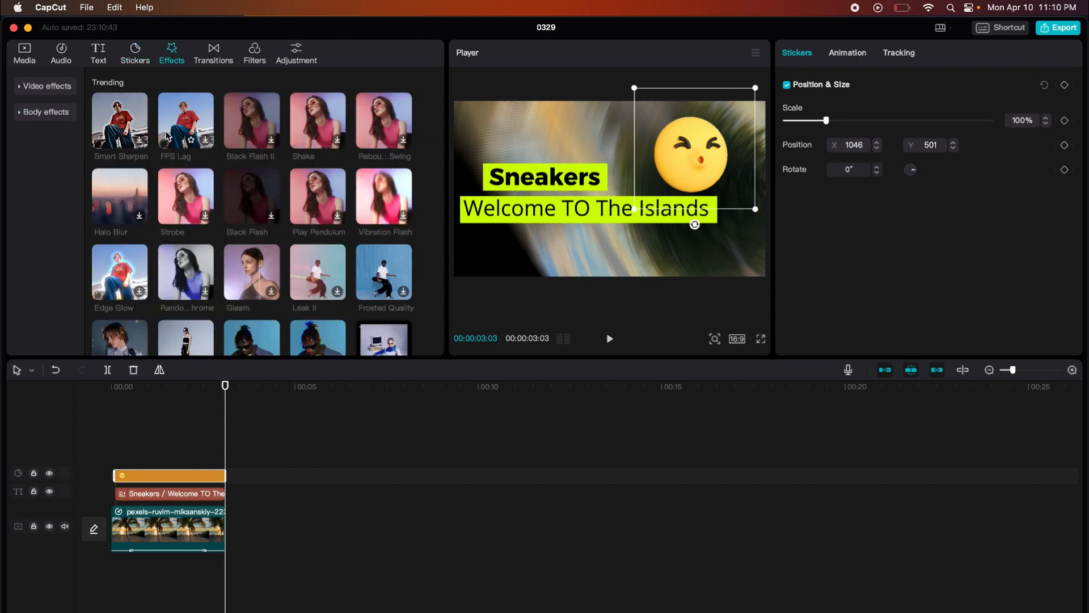
pyautogui.click(68, 89)
pyautogui.click(68, 90)
pyautogui.click(45, 114)
pyautogui.click(39, 184)
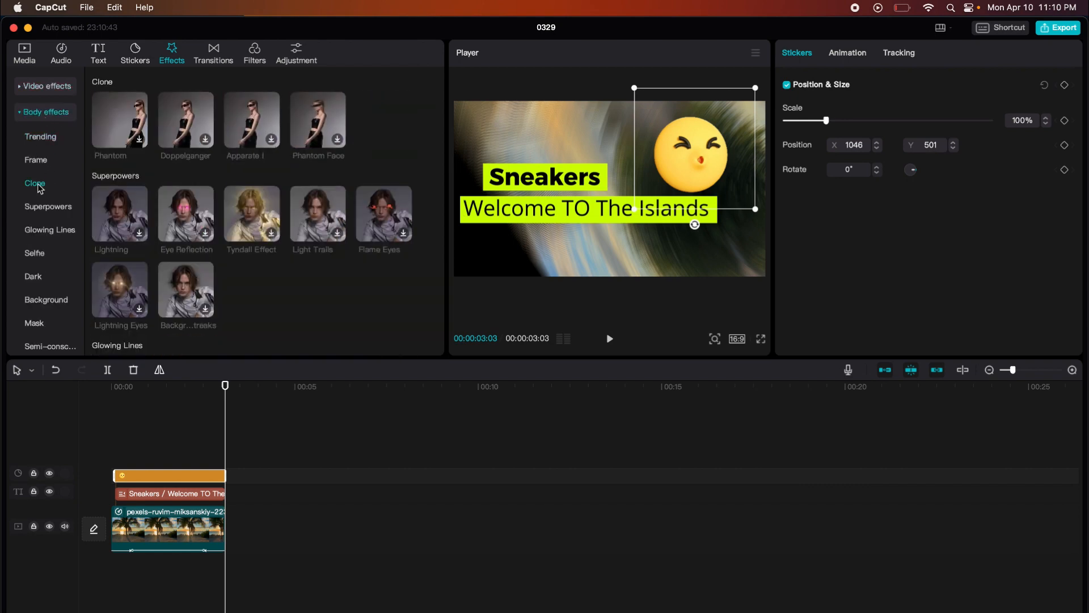
pyautogui.click(51, 253)
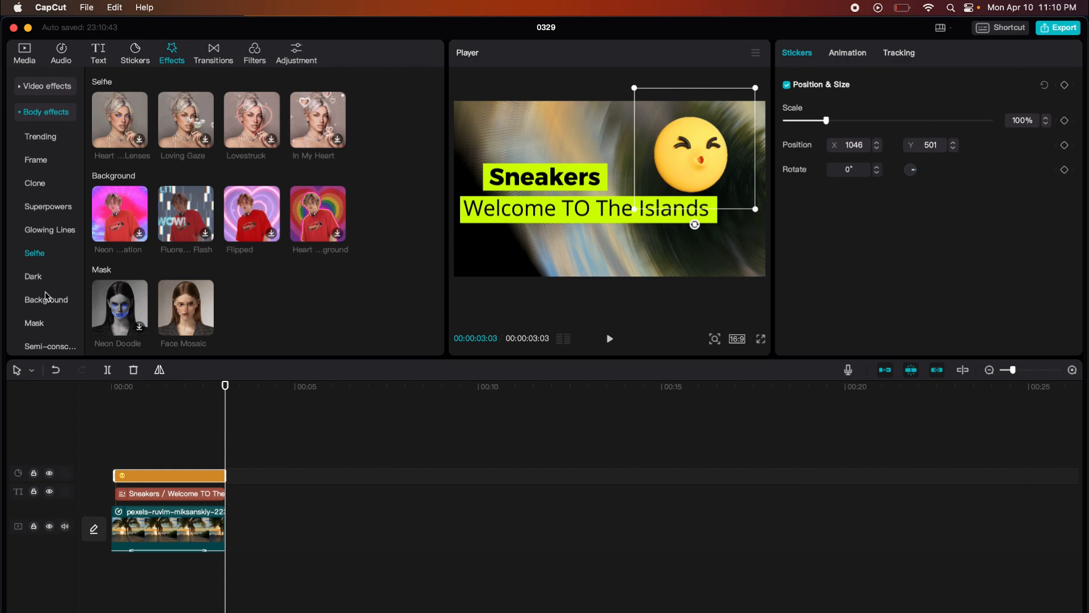
pyautogui.click(43, 321)
pyautogui.scroll(-3, 43, 322)
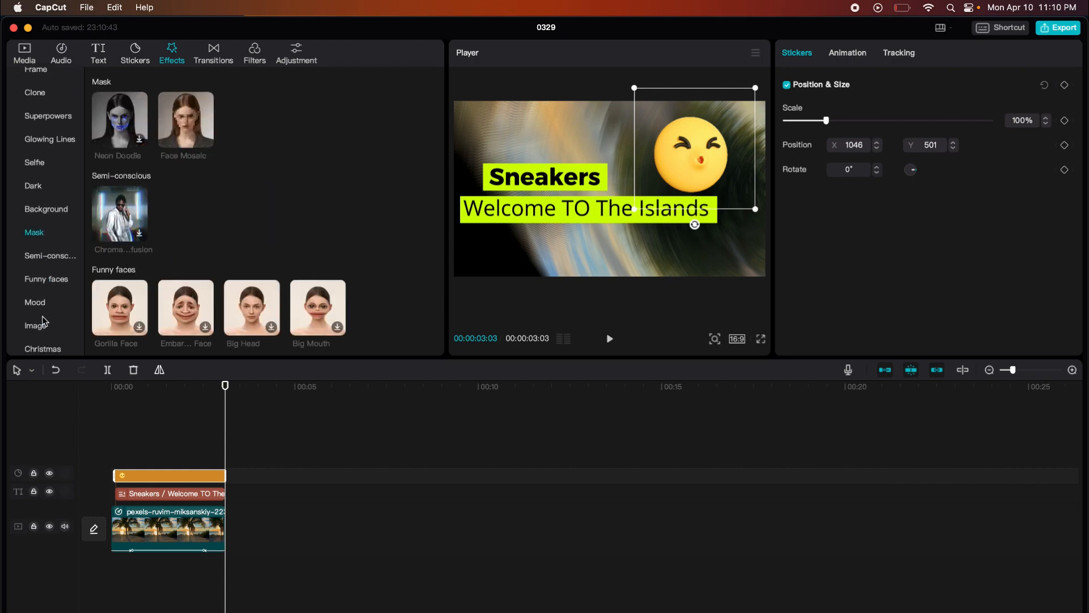
pyautogui.scroll(-5, 181, 324)
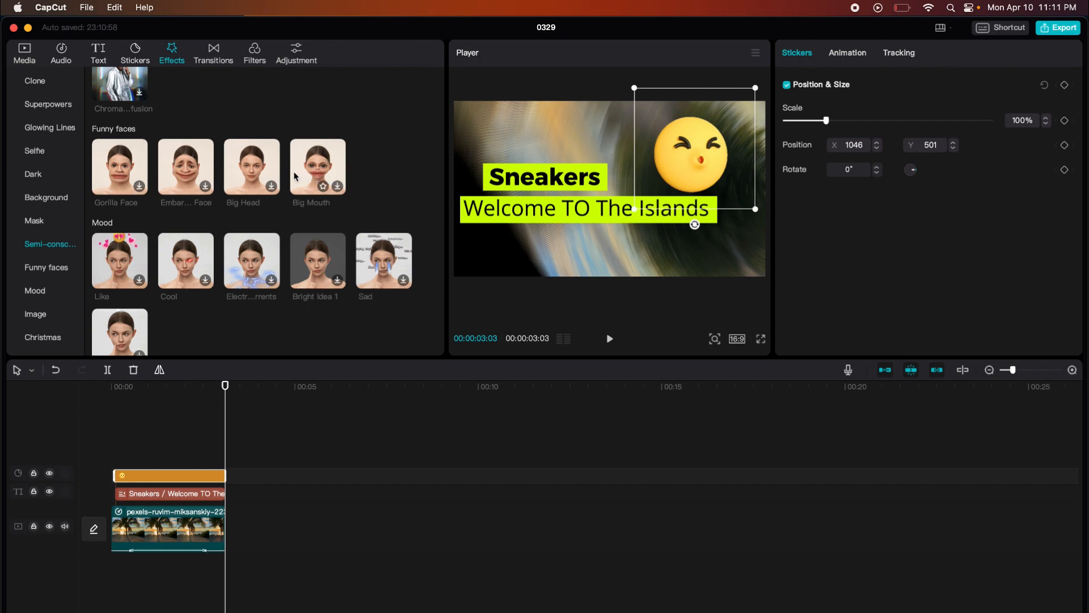
pyautogui.scroll(-5, 252, 172)
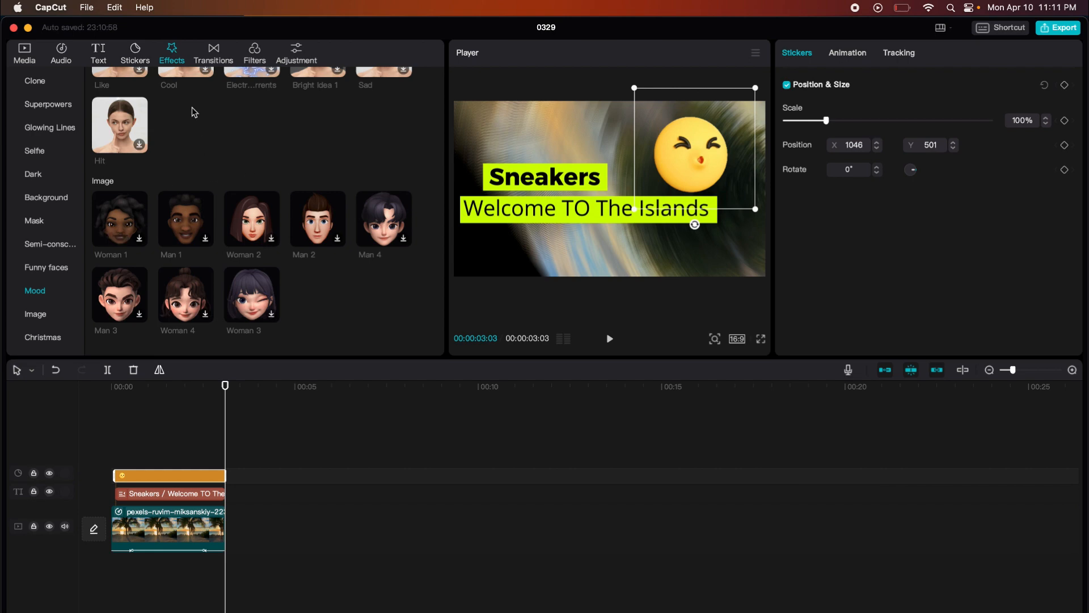
# Try to add the Trending Pull In transition at the end of the single palm tree clip.
pyautogui.click(215, 52)
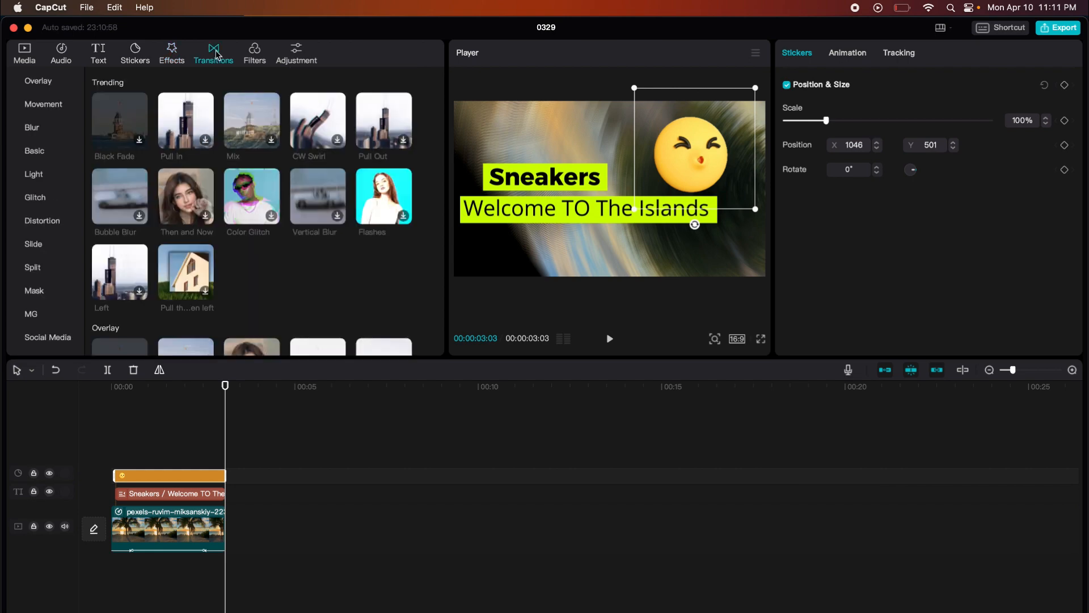
pyautogui.click(179, 119)
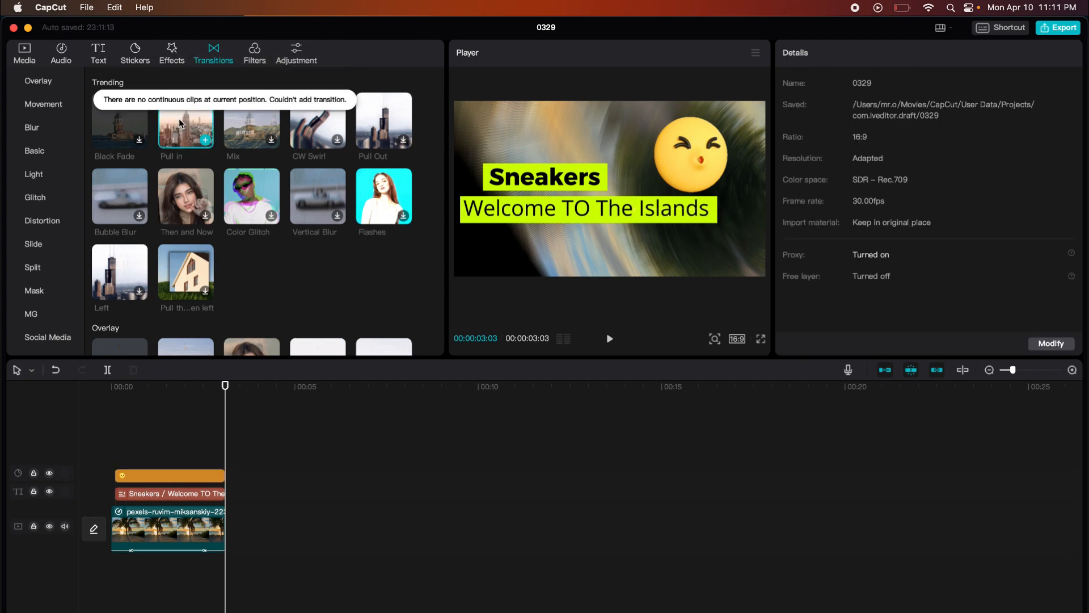
pyautogui.click(206, 139)
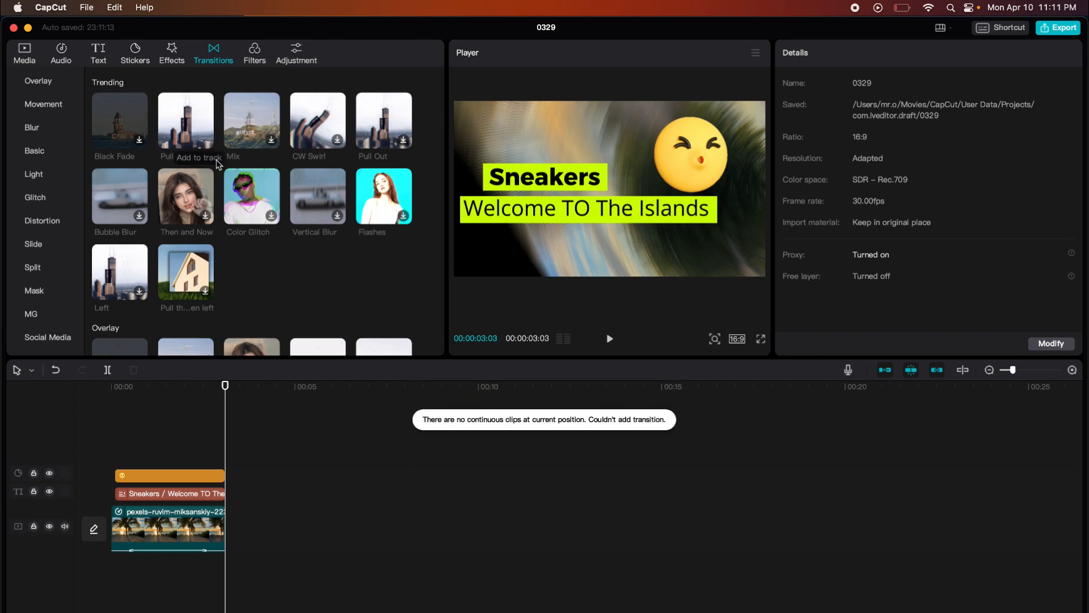
# Paste a copy of the palm tree clip and place it directly after the original on the main track.
pyautogui.click(202, 528)
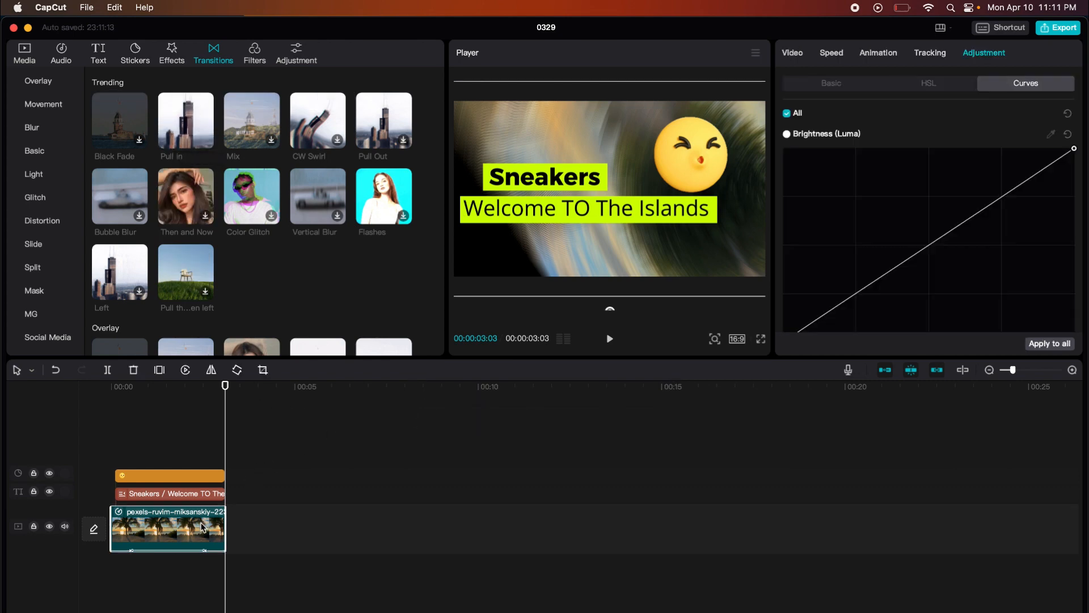
pyautogui.press('super+v')
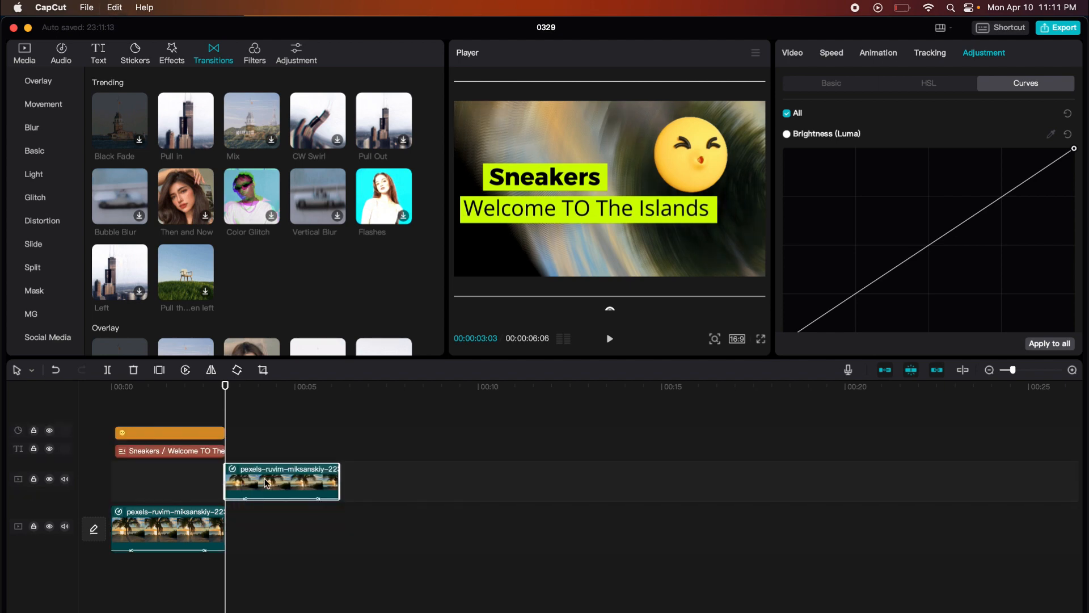
pyautogui.moveTo(268, 483); pyautogui.dragTo(268, 533)
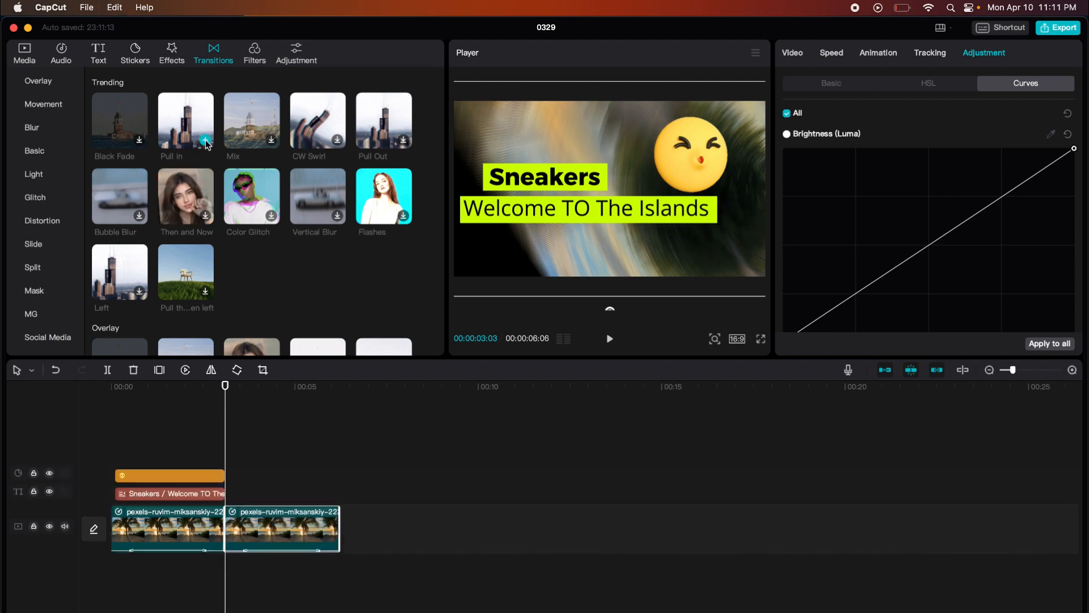
# Add the Pull In transition between the two palm tree clips and play the cut from 00:00:02:26.
pyautogui.click(206, 141)
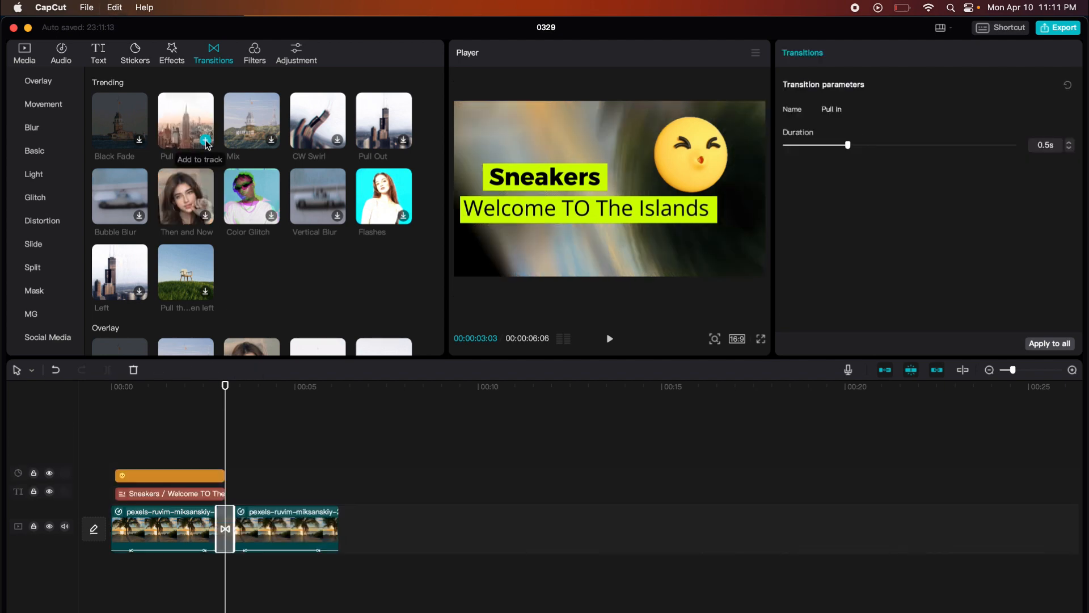
pyautogui.click(216, 387)
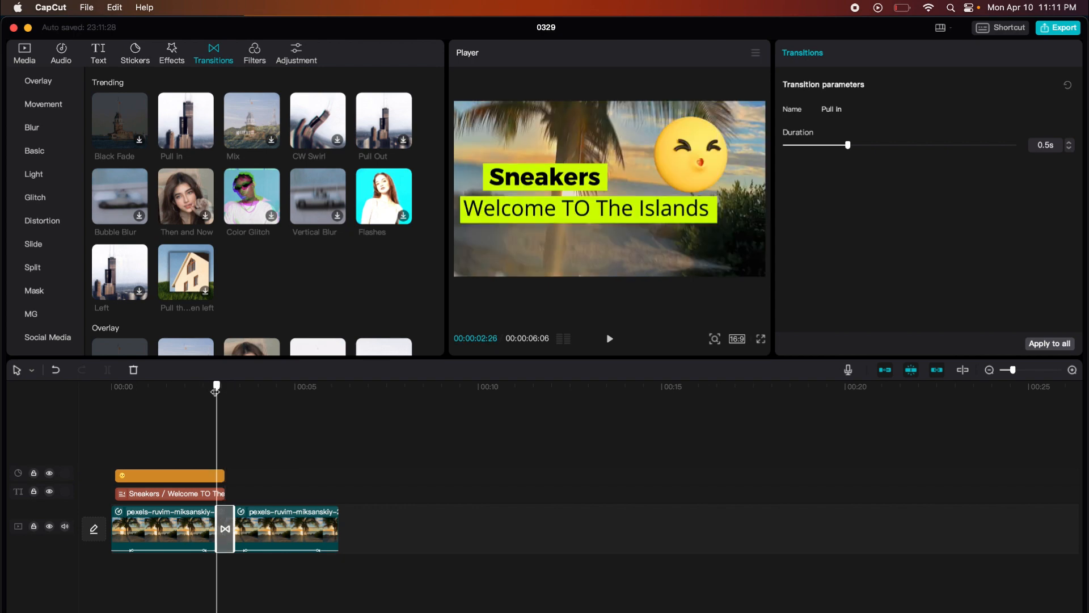
pyautogui.press('space')
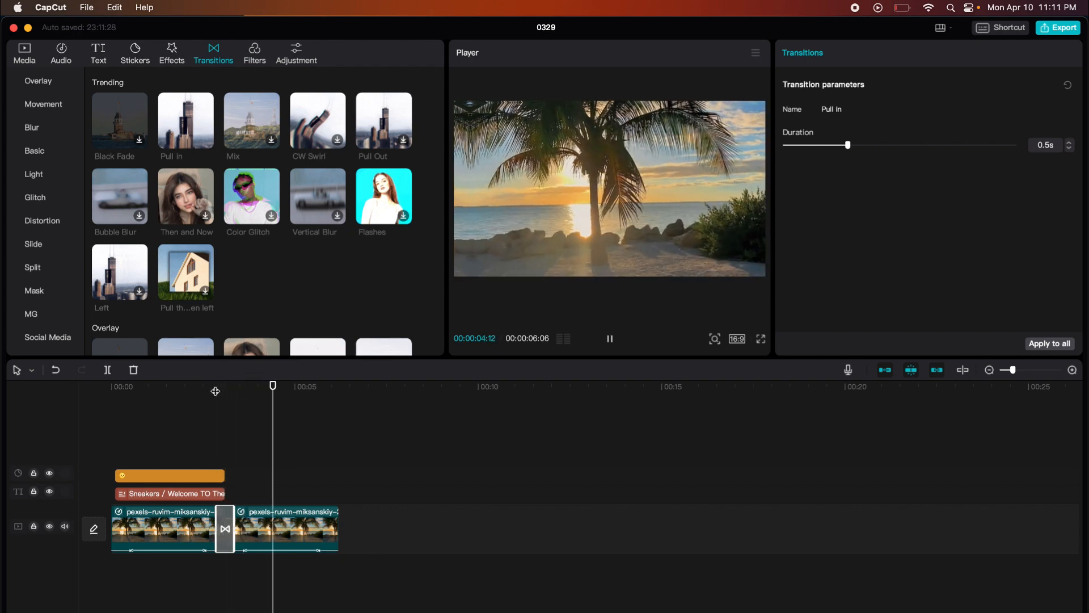
pyautogui.press('space')
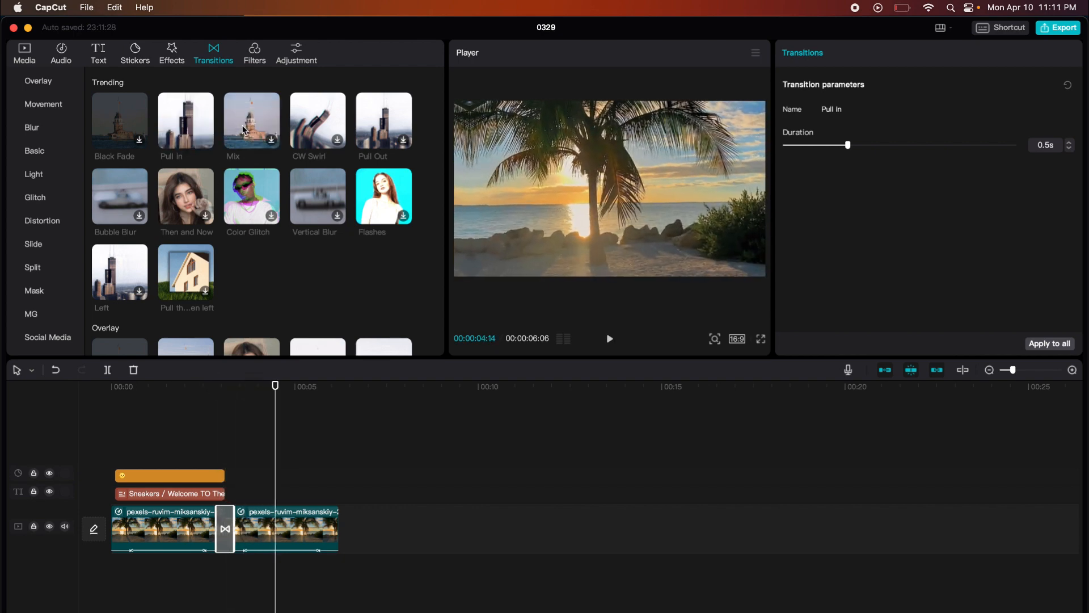
# Replace the transition between the clips with CW Swirl and play across the cut to preview it.
pyautogui.click(319, 146)
pyautogui.click(337, 140)
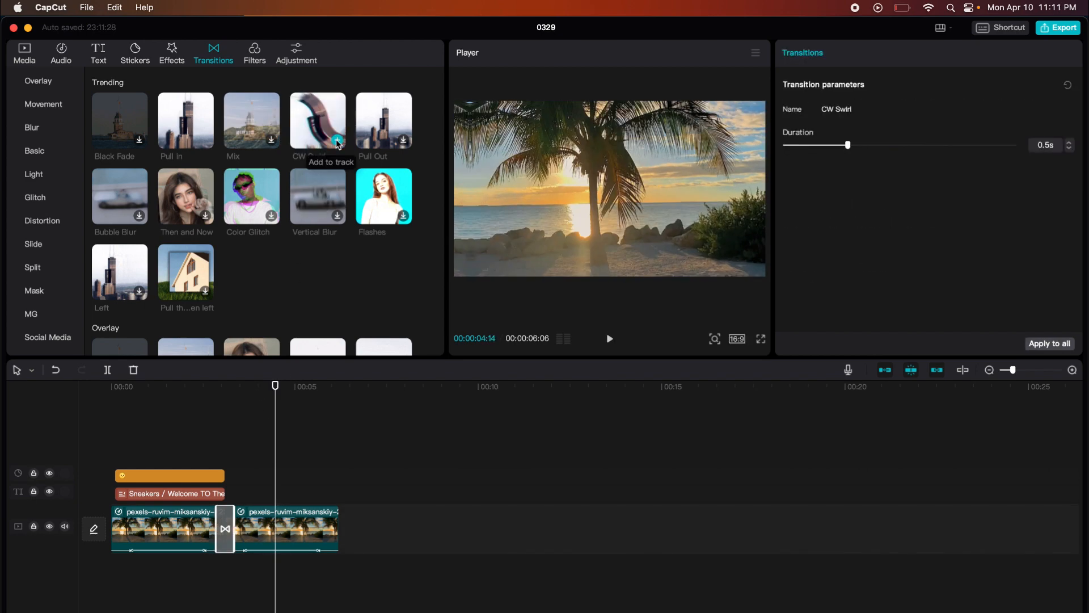
pyautogui.click(210, 387)
pyautogui.press('space')
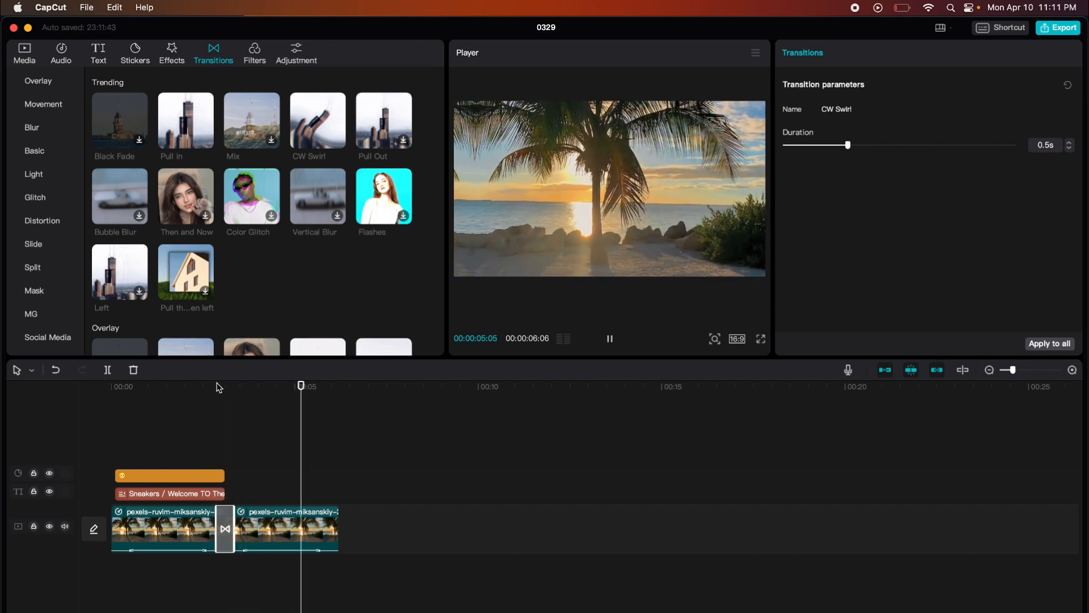
pyautogui.click(217, 388)
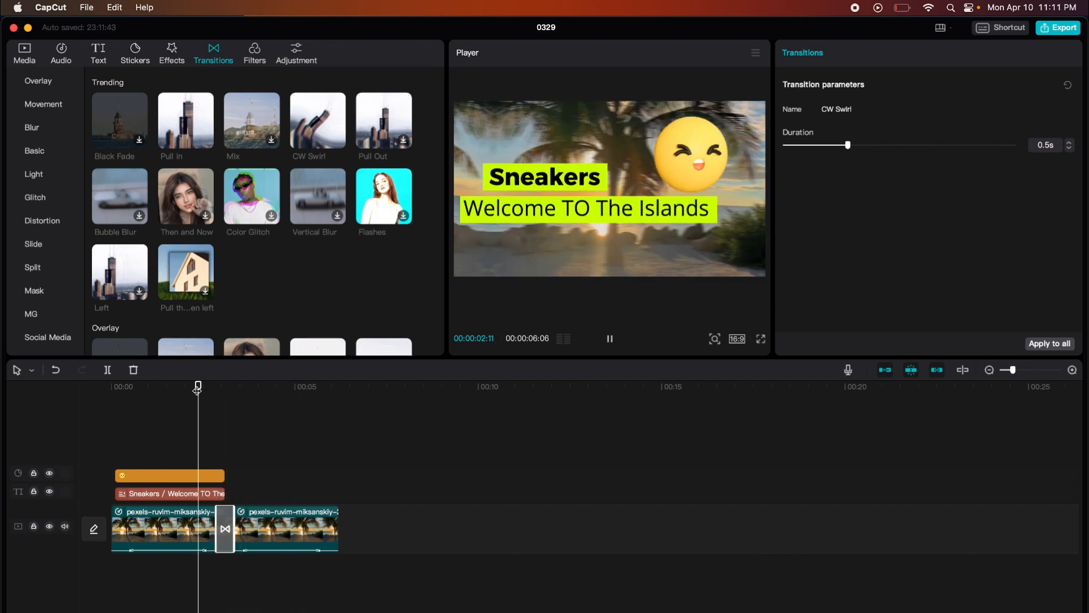
pyautogui.press('space')
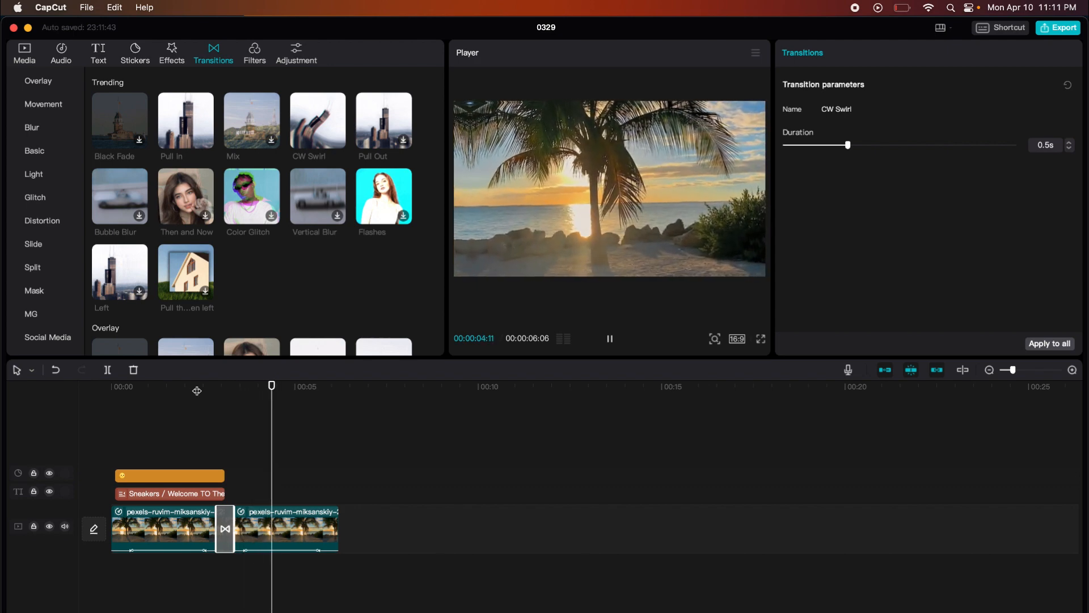
pyautogui.press('space')
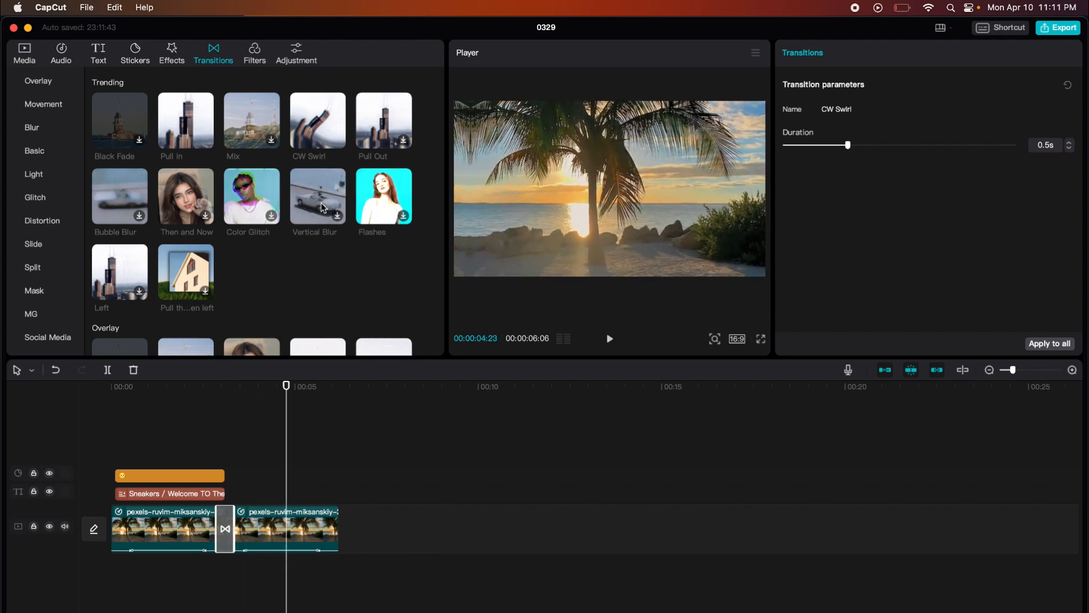
# Browse the Blur, Light, Distortion and Split transitions and apply Horizontal Slice from Split between the two clips.
pyautogui.click(61, 129)
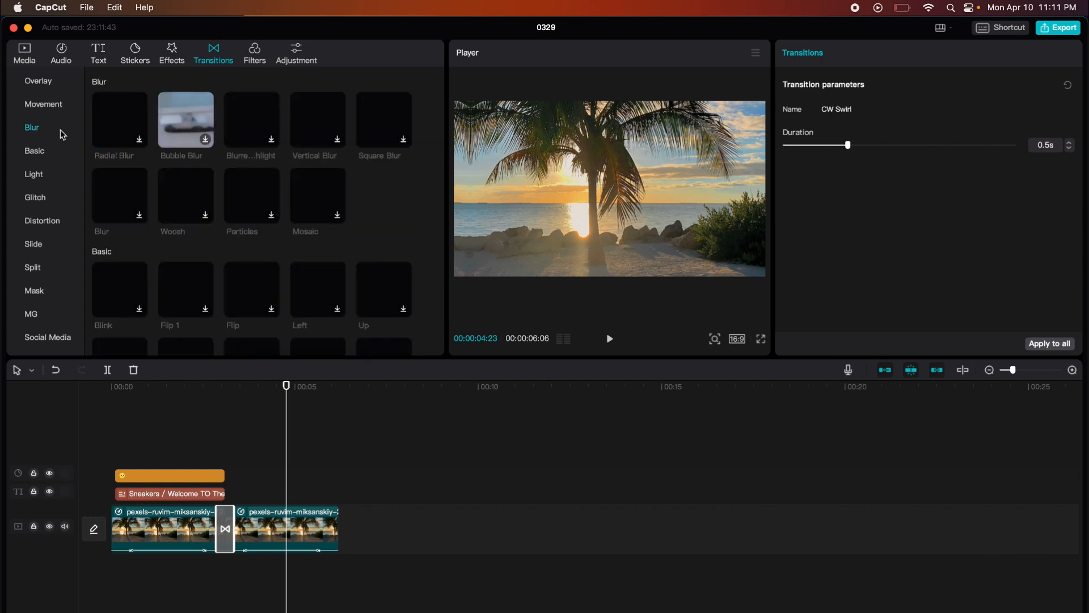
pyautogui.click(42, 178)
pyautogui.click(39, 225)
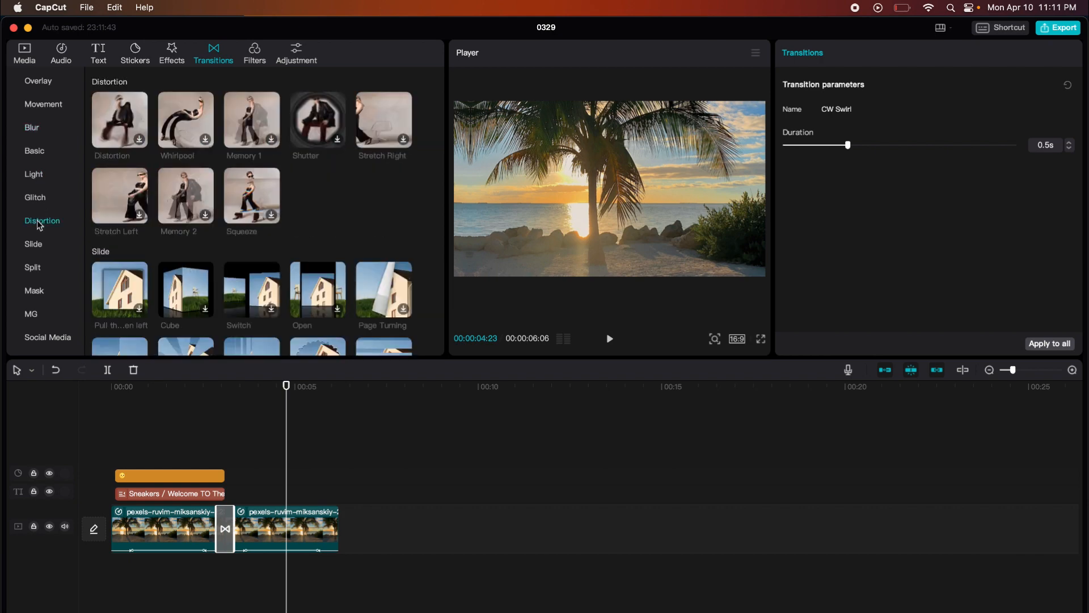
pyautogui.click(45, 273)
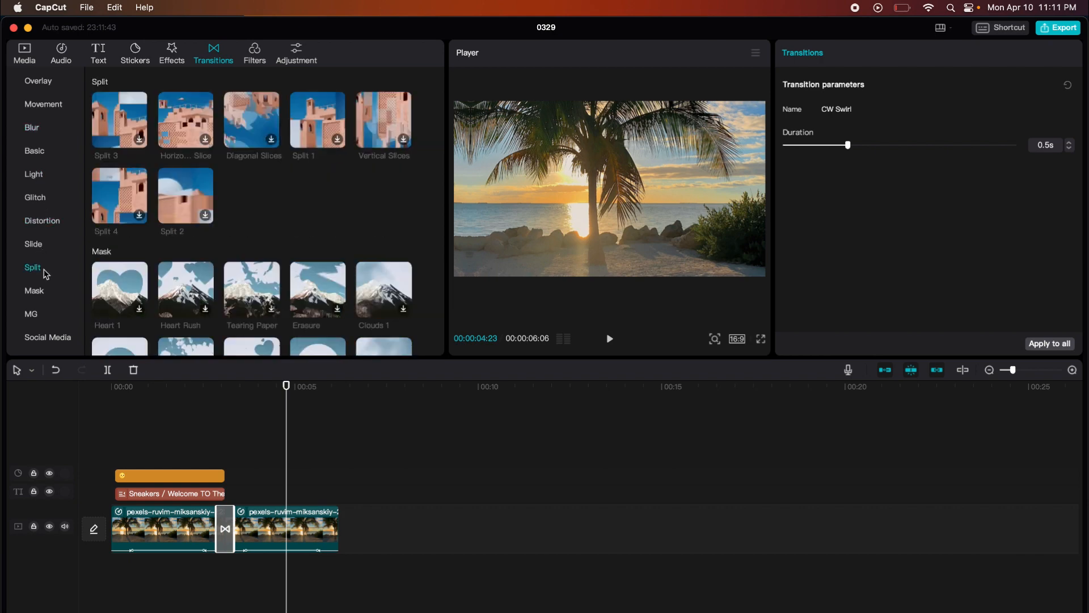
pyautogui.click(179, 119)
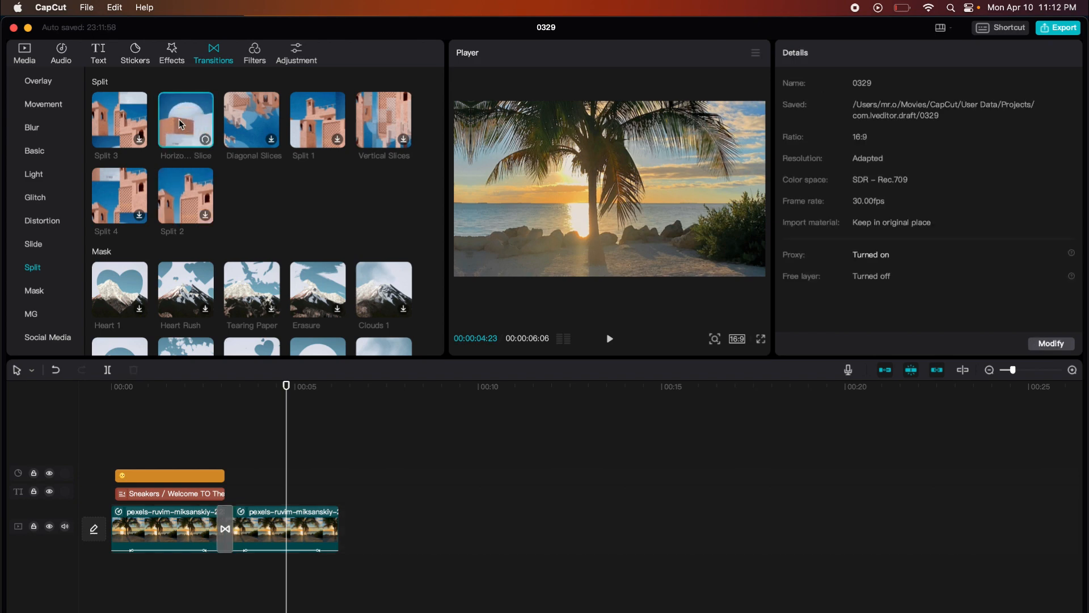
pyautogui.click(206, 139)
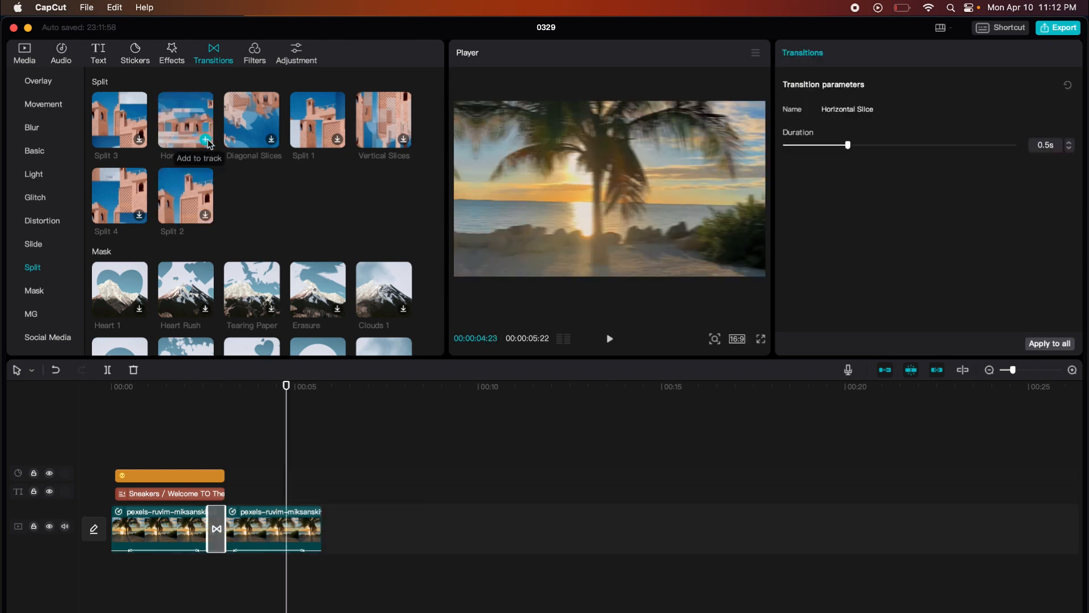
# Play the timeline across the cut to preview the Horizontal Slice transition.
pyautogui.click(202, 386)
pyautogui.press('space')
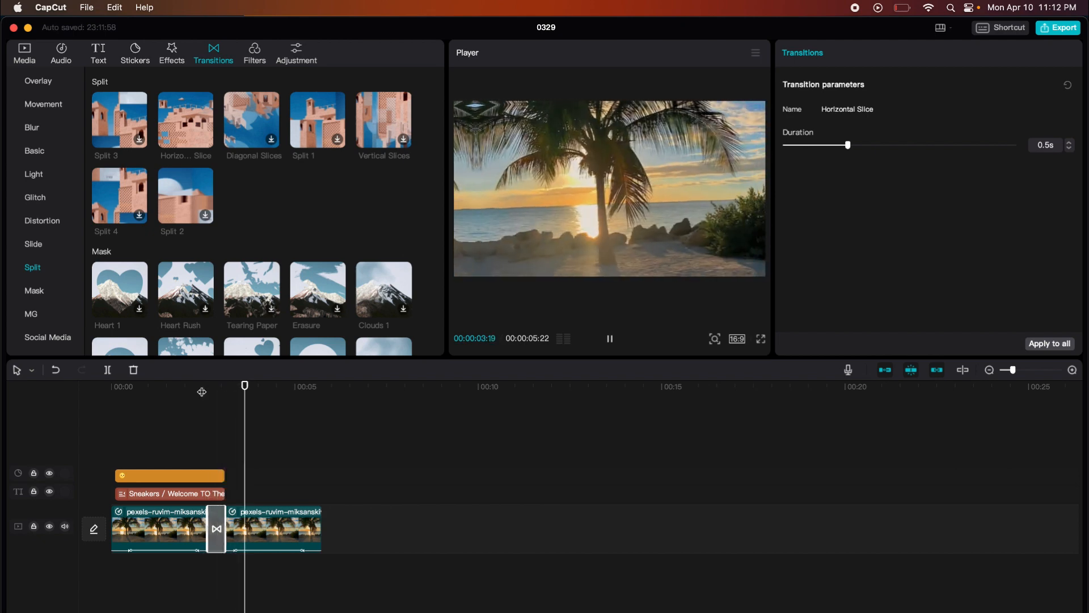
pyautogui.click(186, 389)
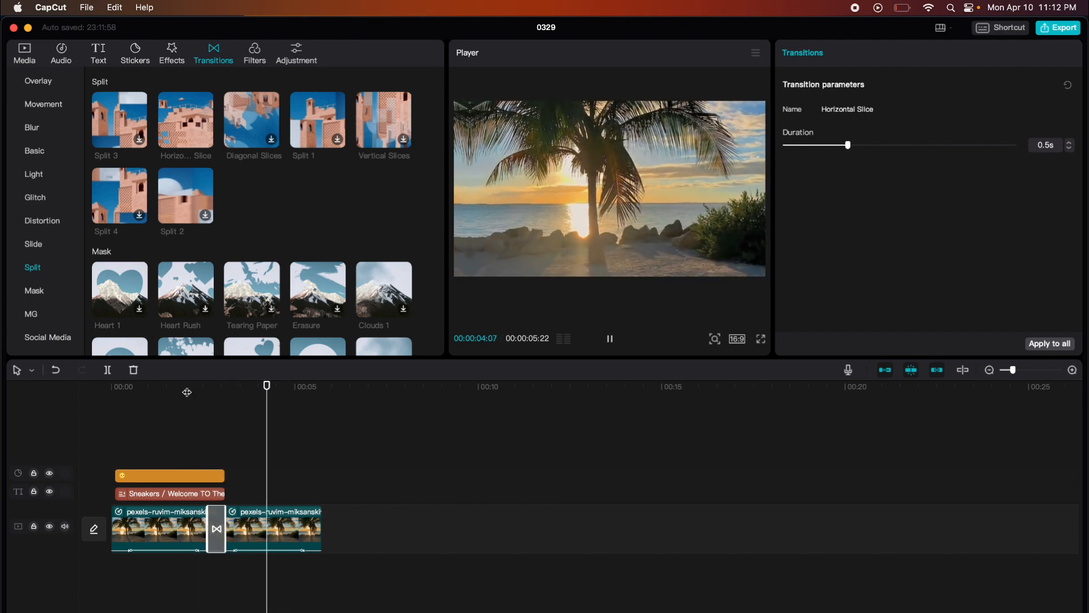
pyautogui.press('space')
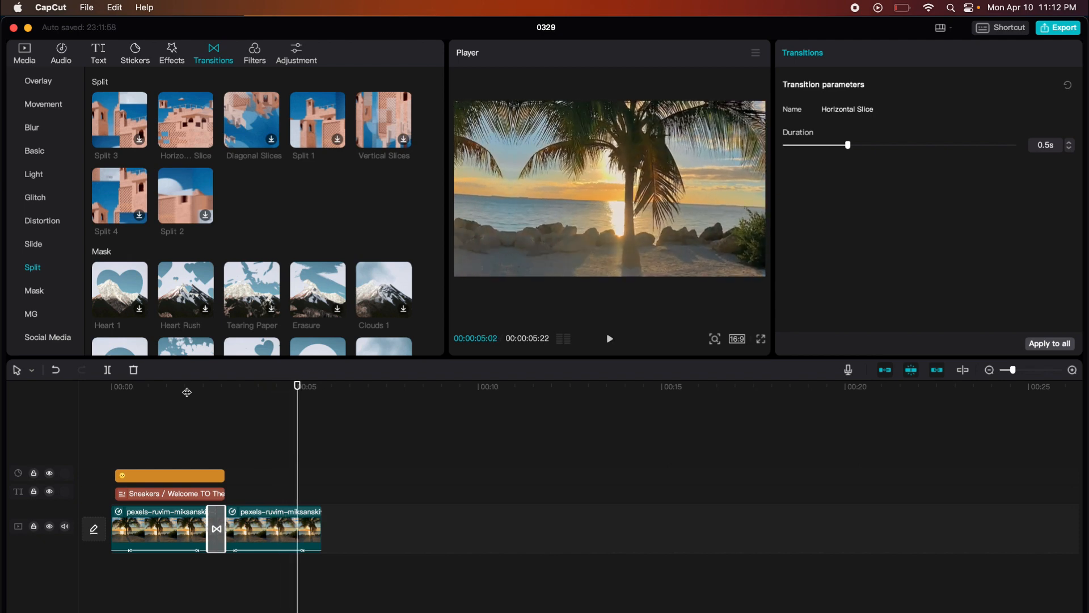
# Preview the Diagonal Slices transition, then play the timeline across the cut from 00:00:02:19.
pyautogui.click(261, 124)
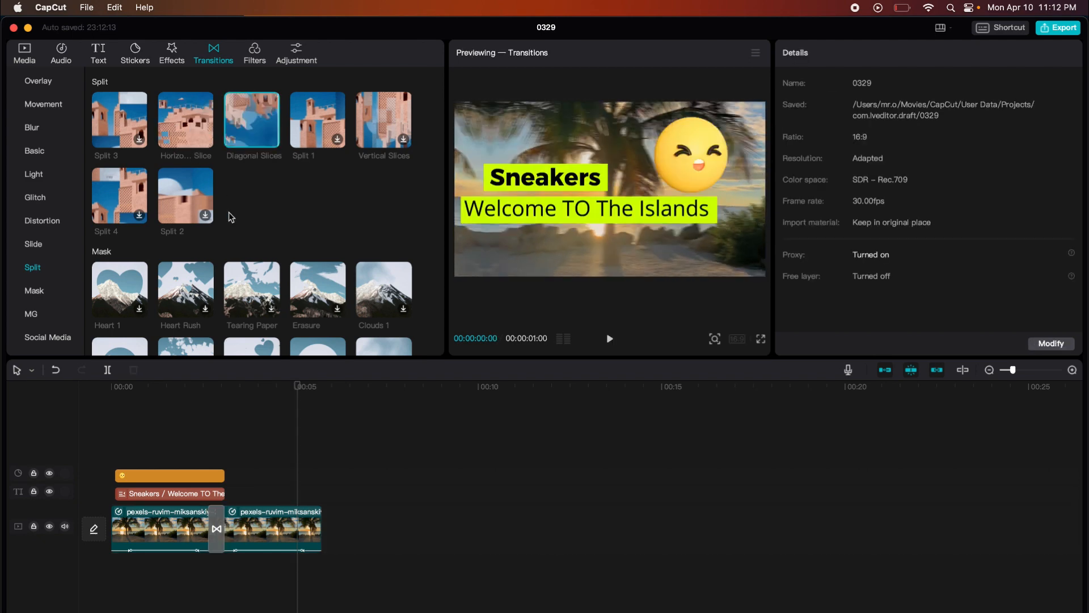
pyautogui.click(205, 390)
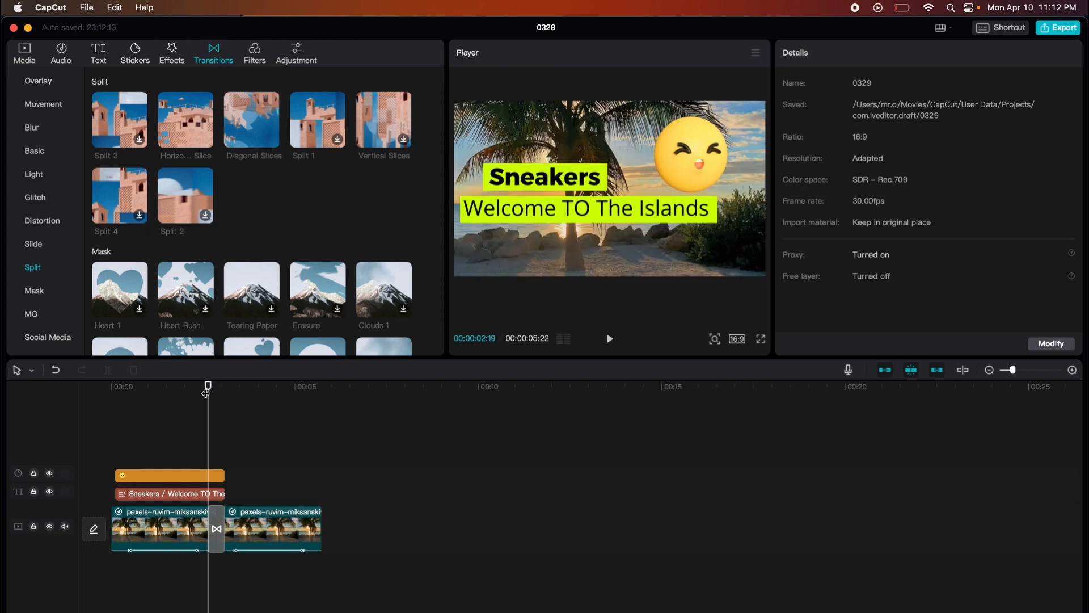
pyautogui.press('space')
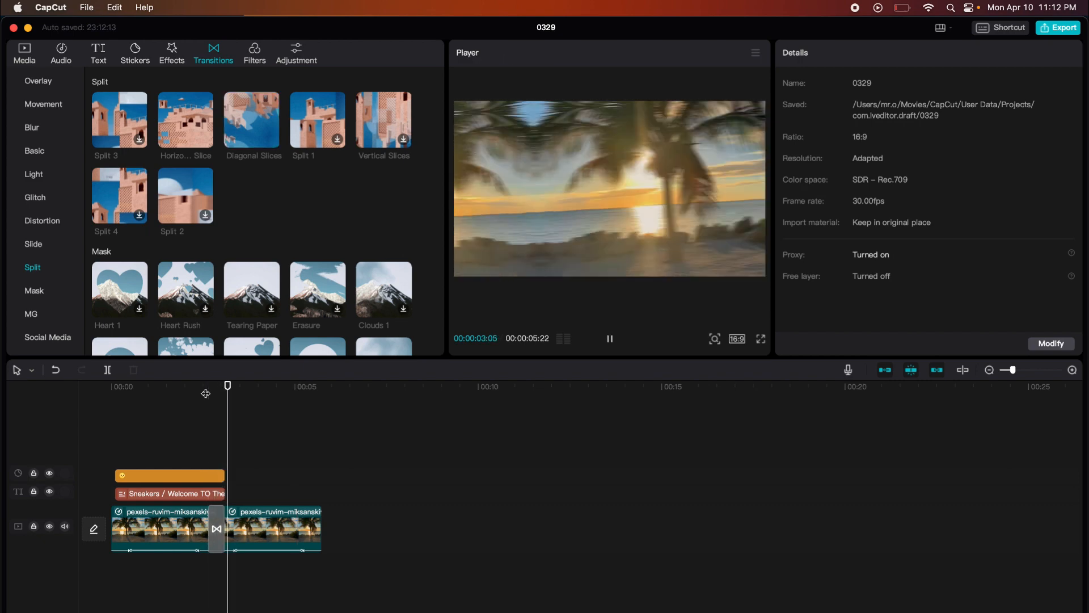
pyautogui.press('space')
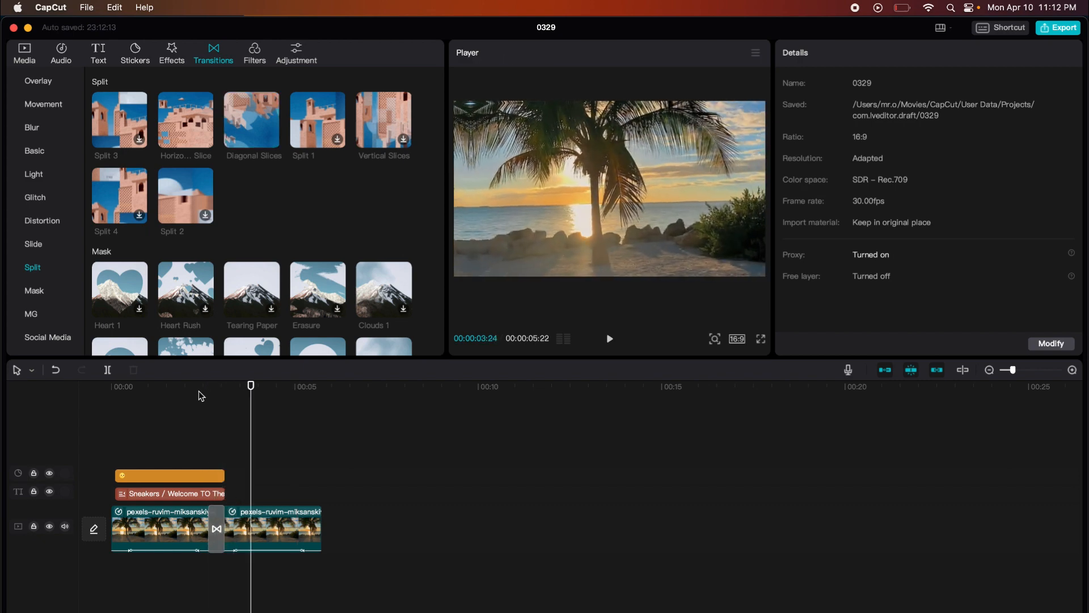
# Add the BW 1 filter from the Featured filters and move it to the start of the timeline.
pyautogui.click(258, 55)
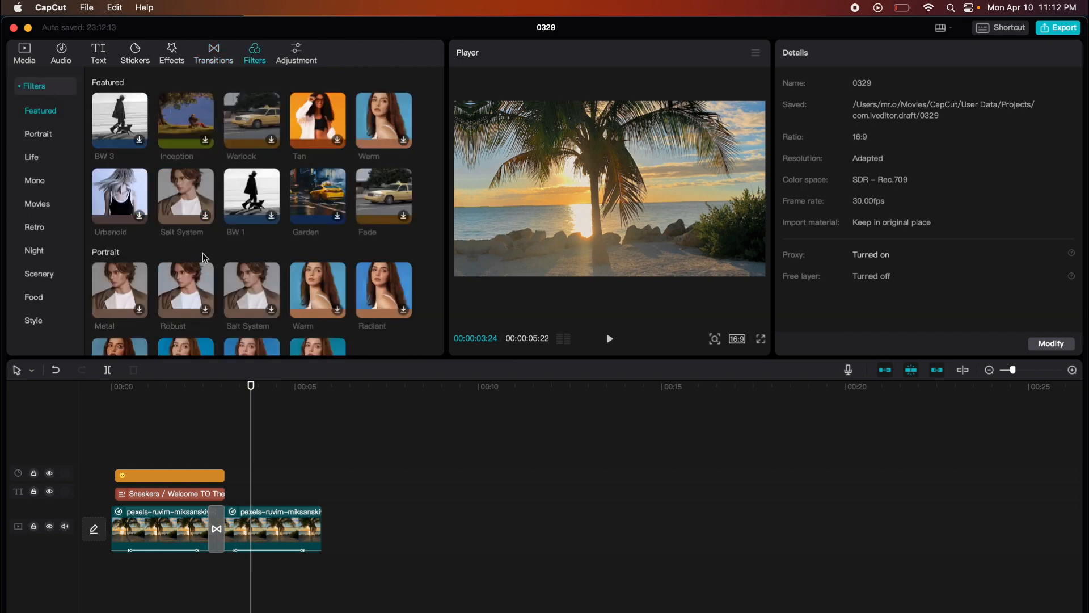
pyautogui.click(271, 218)
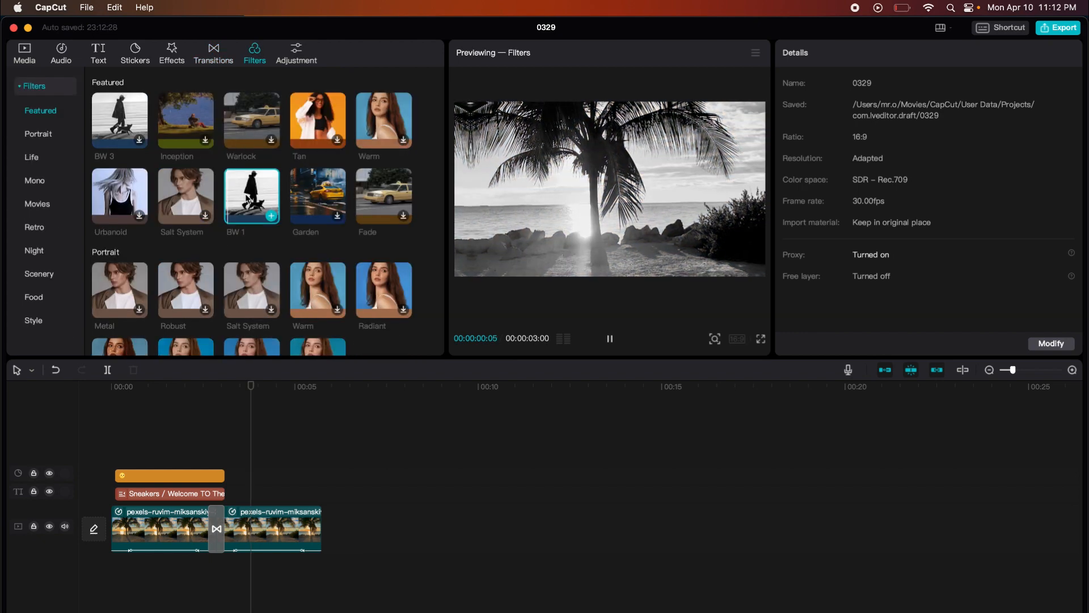
pyautogui.click(272, 218)
pyautogui.moveTo(287, 458); pyautogui.dragTo(147, 460)
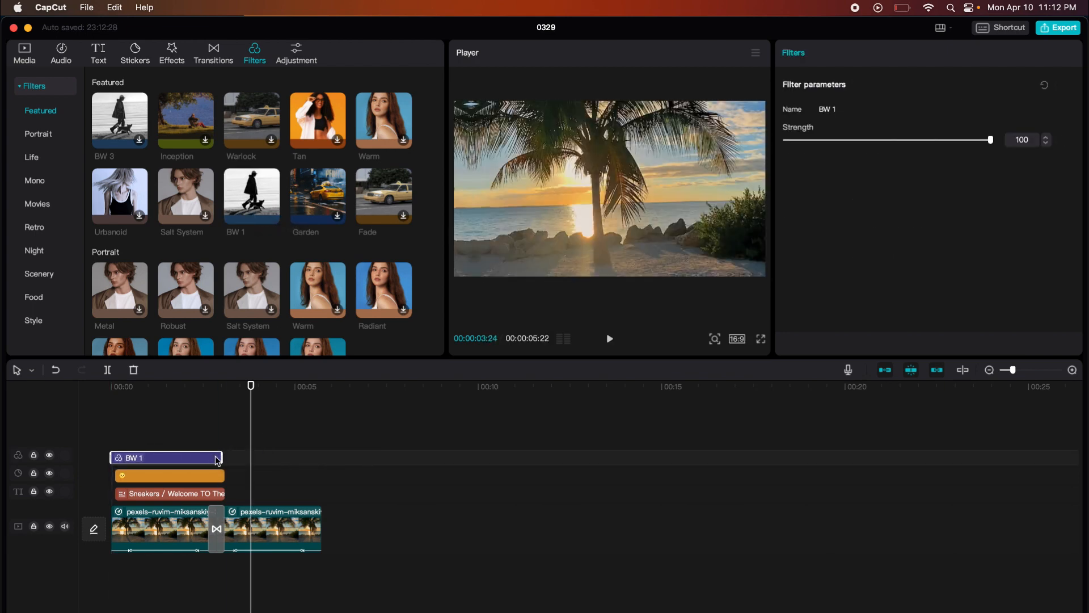
# Extend the BW 1 filter to the end of the second clip, and trim its start to the transition between the clips.
pyautogui.moveTo(216, 458); pyautogui.dragTo(323, 457)
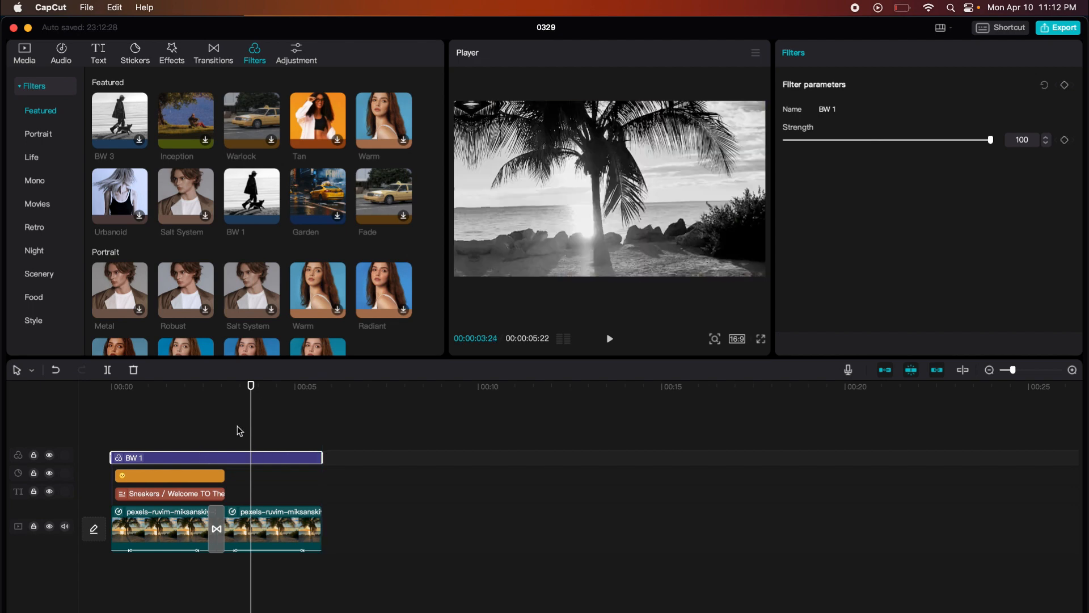
pyautogui.moveTo(224, 386); pyautogui.dragTo(256, 387)
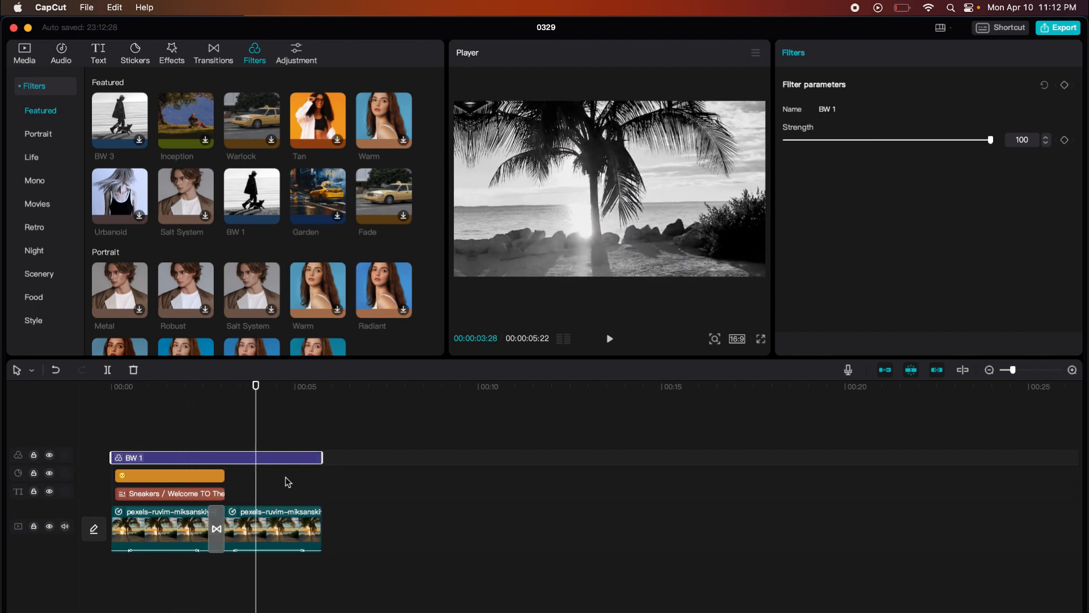
pyautogui.moveTo(111, 457); pyautogui.dragTo(216, 457)
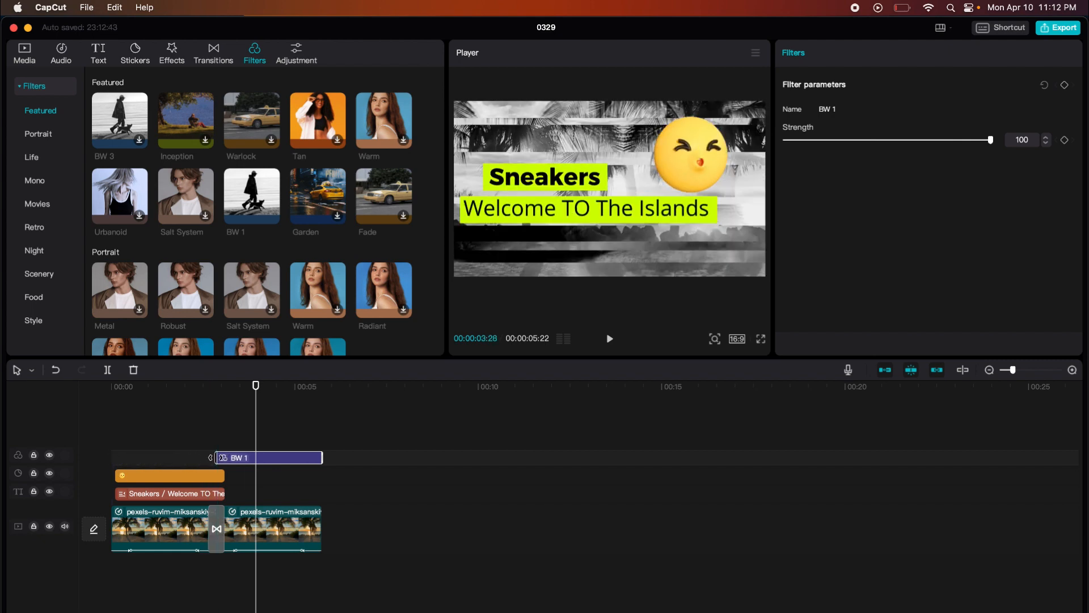
pyautogui.moveTo(258, 389)
pyautogui.mouseDown()
pyautogui.moveTo(126, 392)
pyautogui.moveTo(276, 389)
pyautogui.mouseUp()
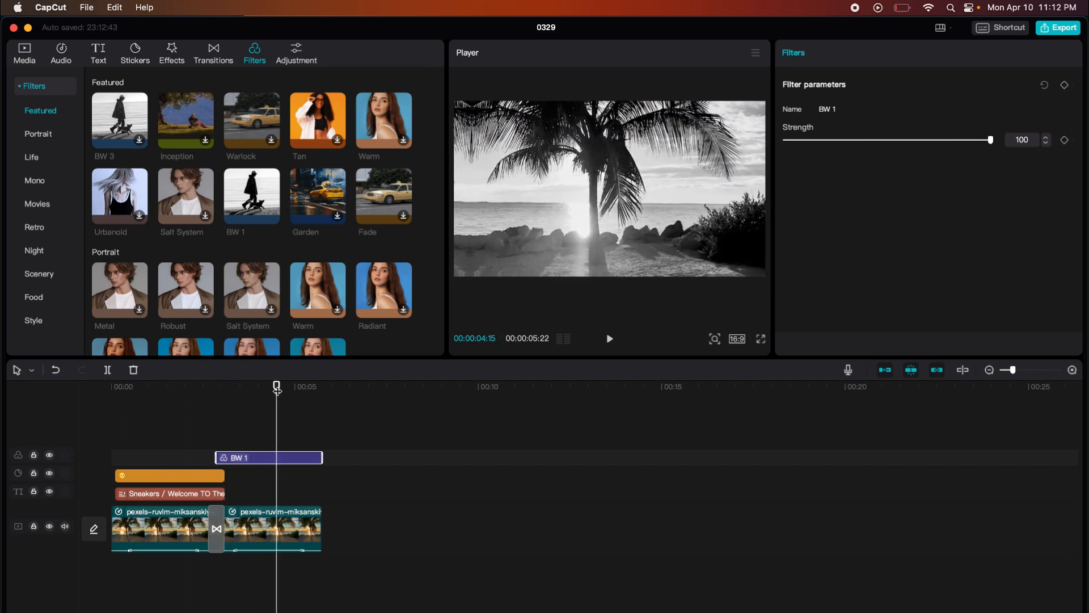
# Browse the Mono and Scenery filters, the adjustment LUTs and the transition and text libraries, ending at the imported media.
pyautogui.click(34, 182)
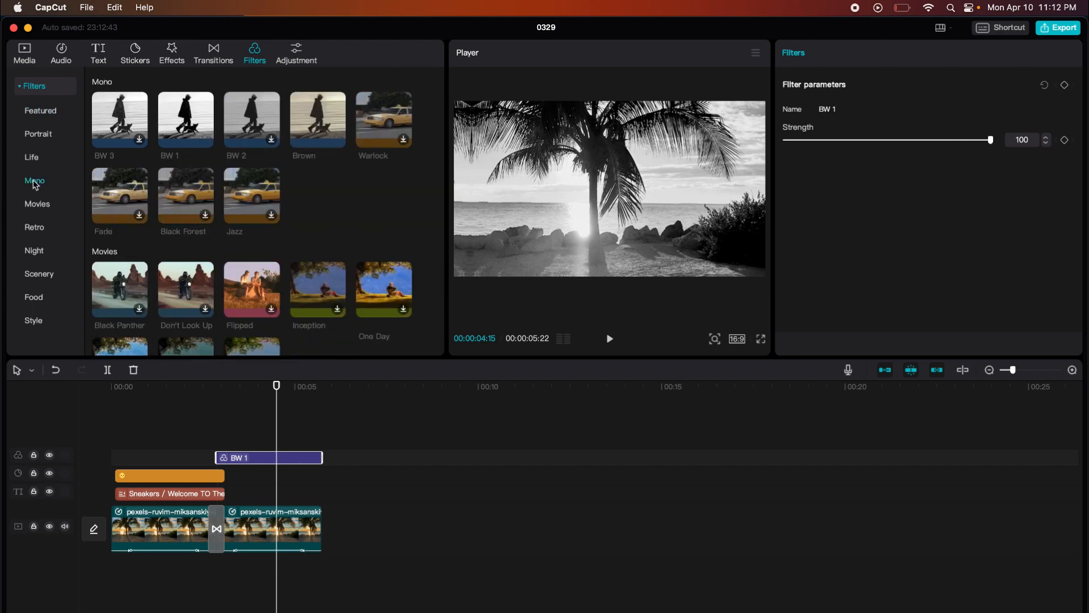
pyautogui.click(38, 274)
pyautogui.click(292, 57)
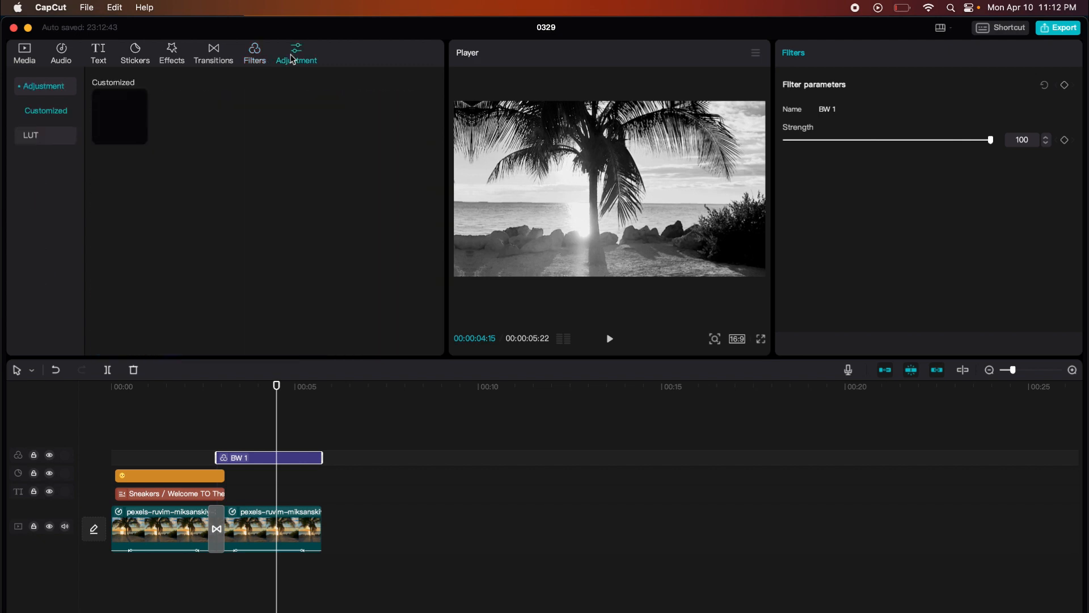
pyautogui.click(29, 142)
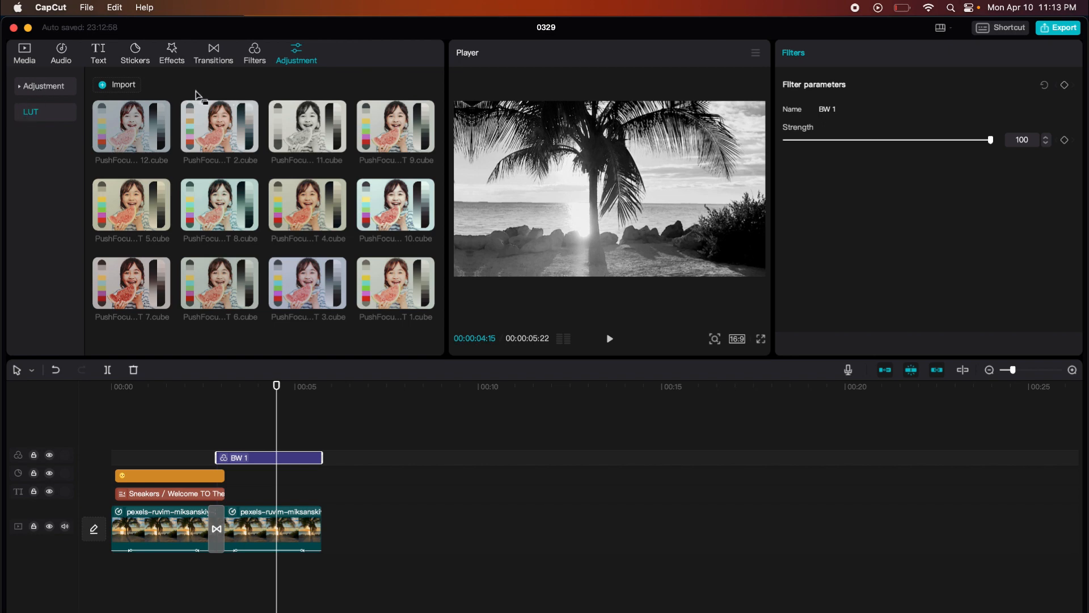
pyautogui.click(256, 60)
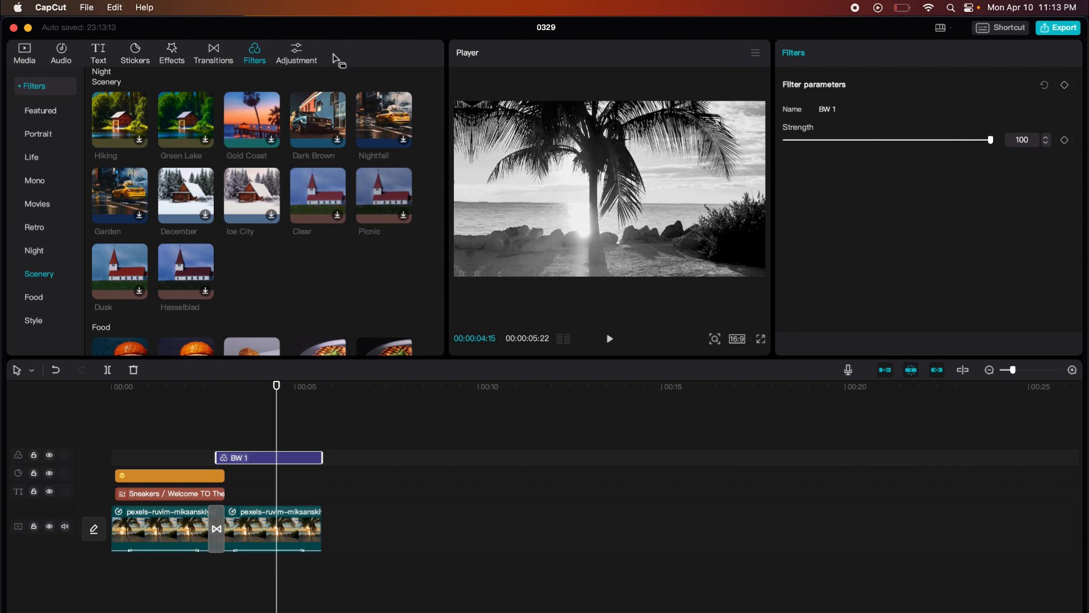
pyautogui.click(208, 60)
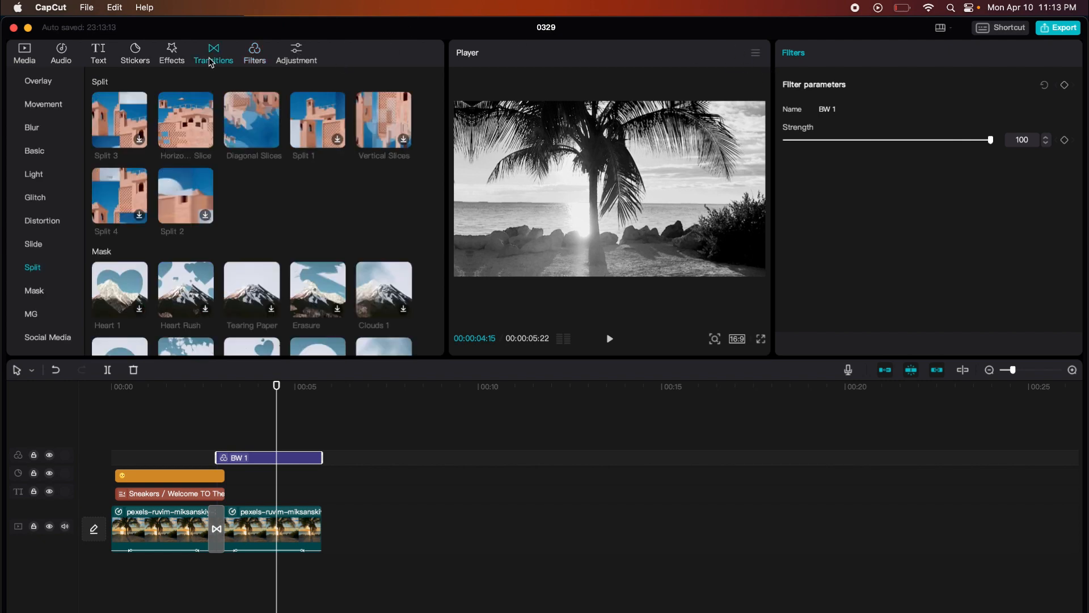
pyautogui.click(138, 61)
pyautogui.click(112, 62)
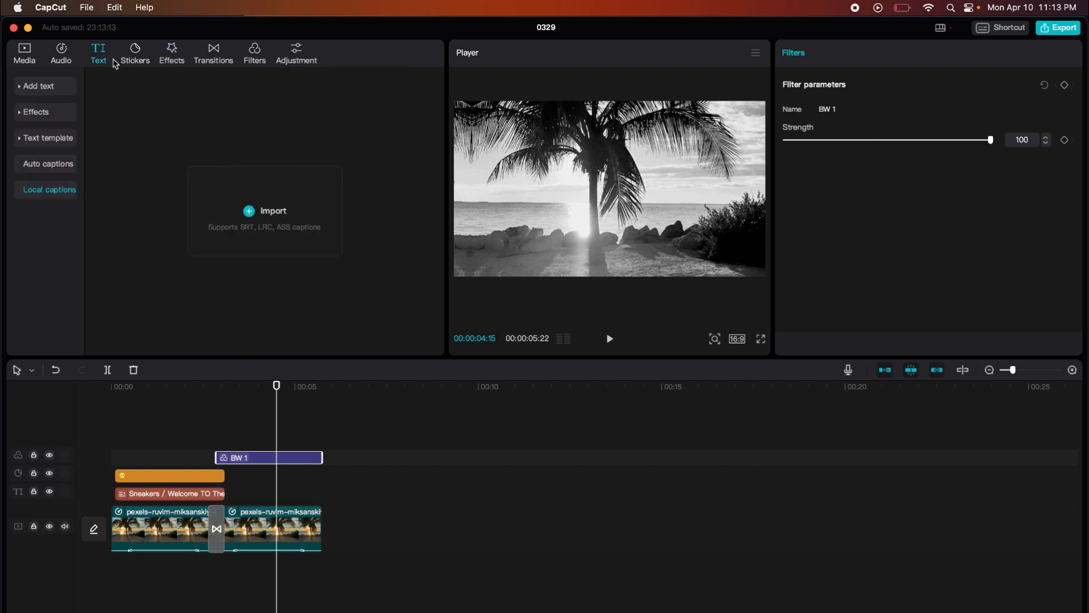
pyautogui.click(25, 56)
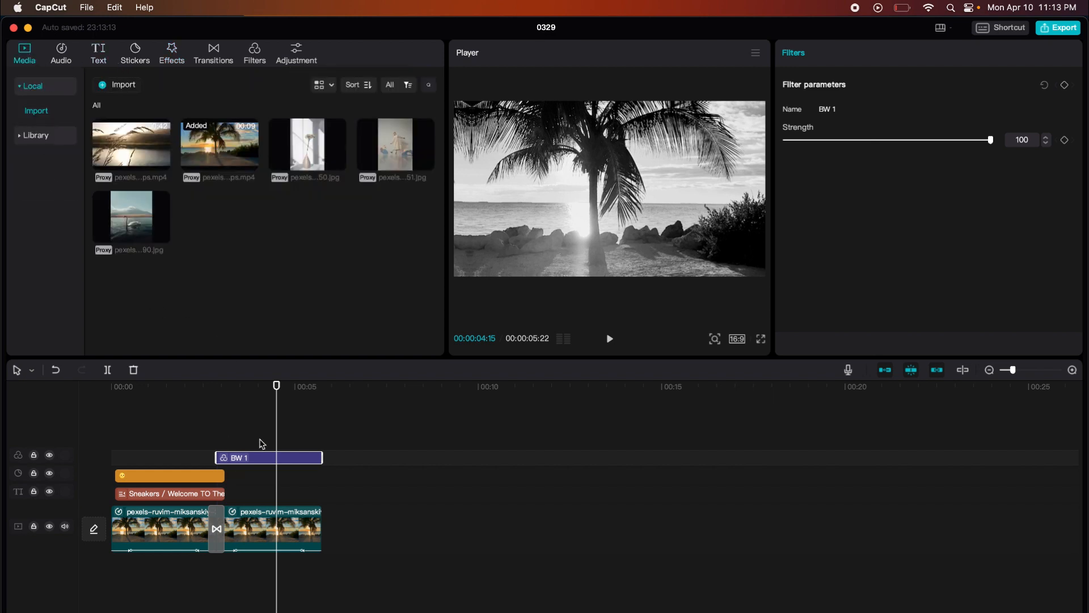
# Review the project's export settings, toggle Video exporting off and back on, and close them without exporting.
pyautogui.click(51, 8)
pyautogui.moveTo(87, 8)
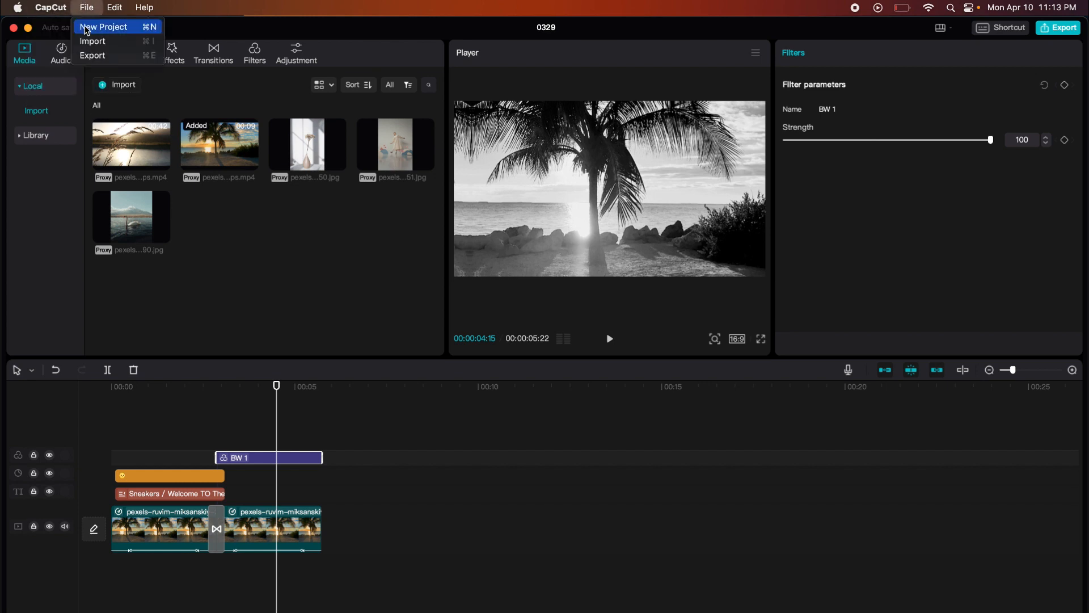
pyautogui.click(94, 55)
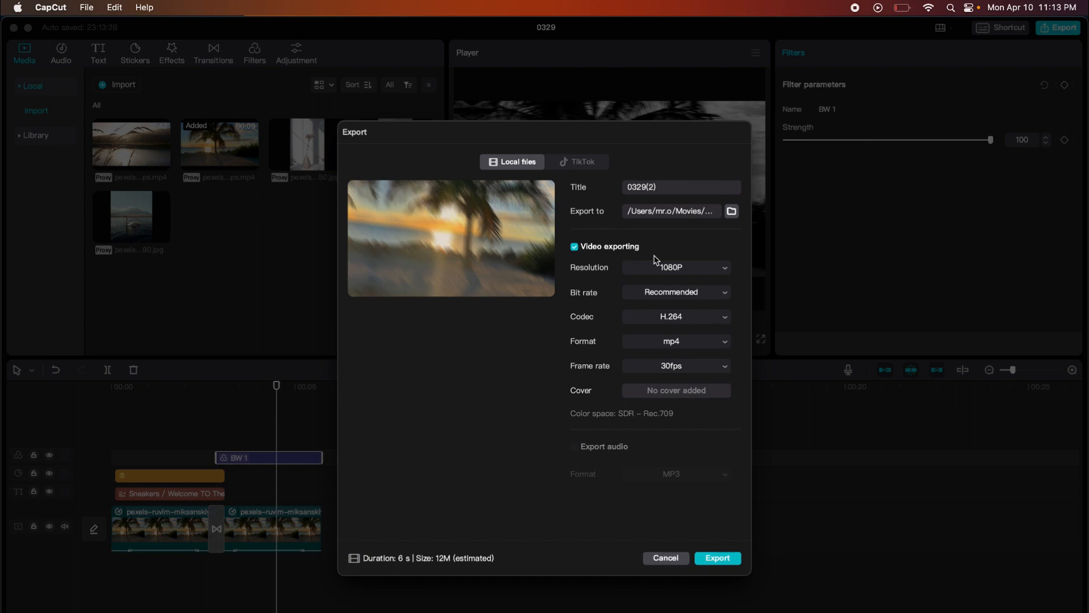
pyautogui.click(574, 249)
pyautogui.click(574, 249)
pyautogui.click(665, 558)
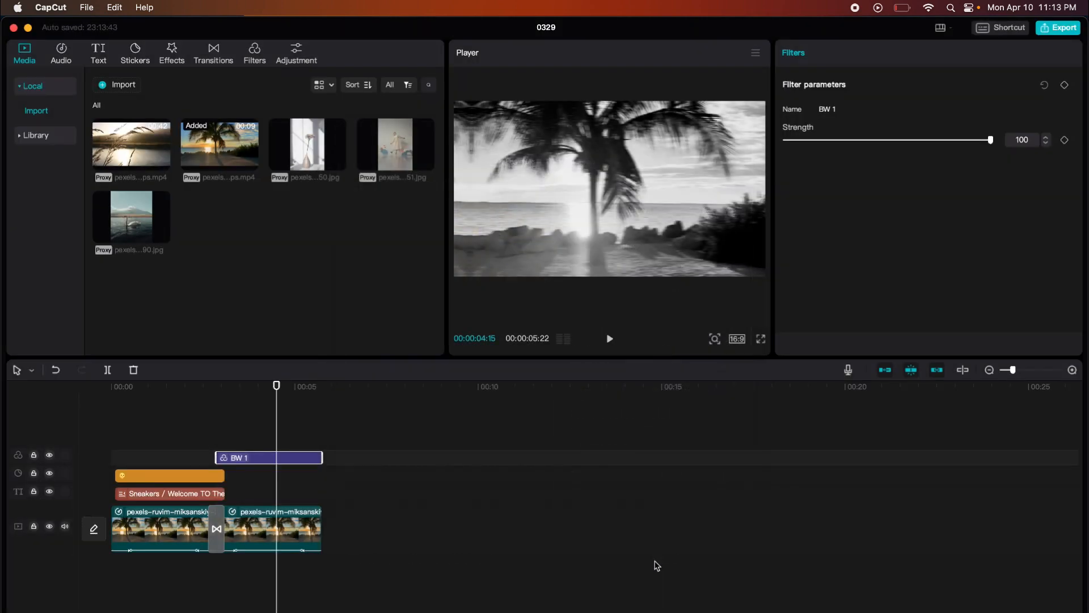